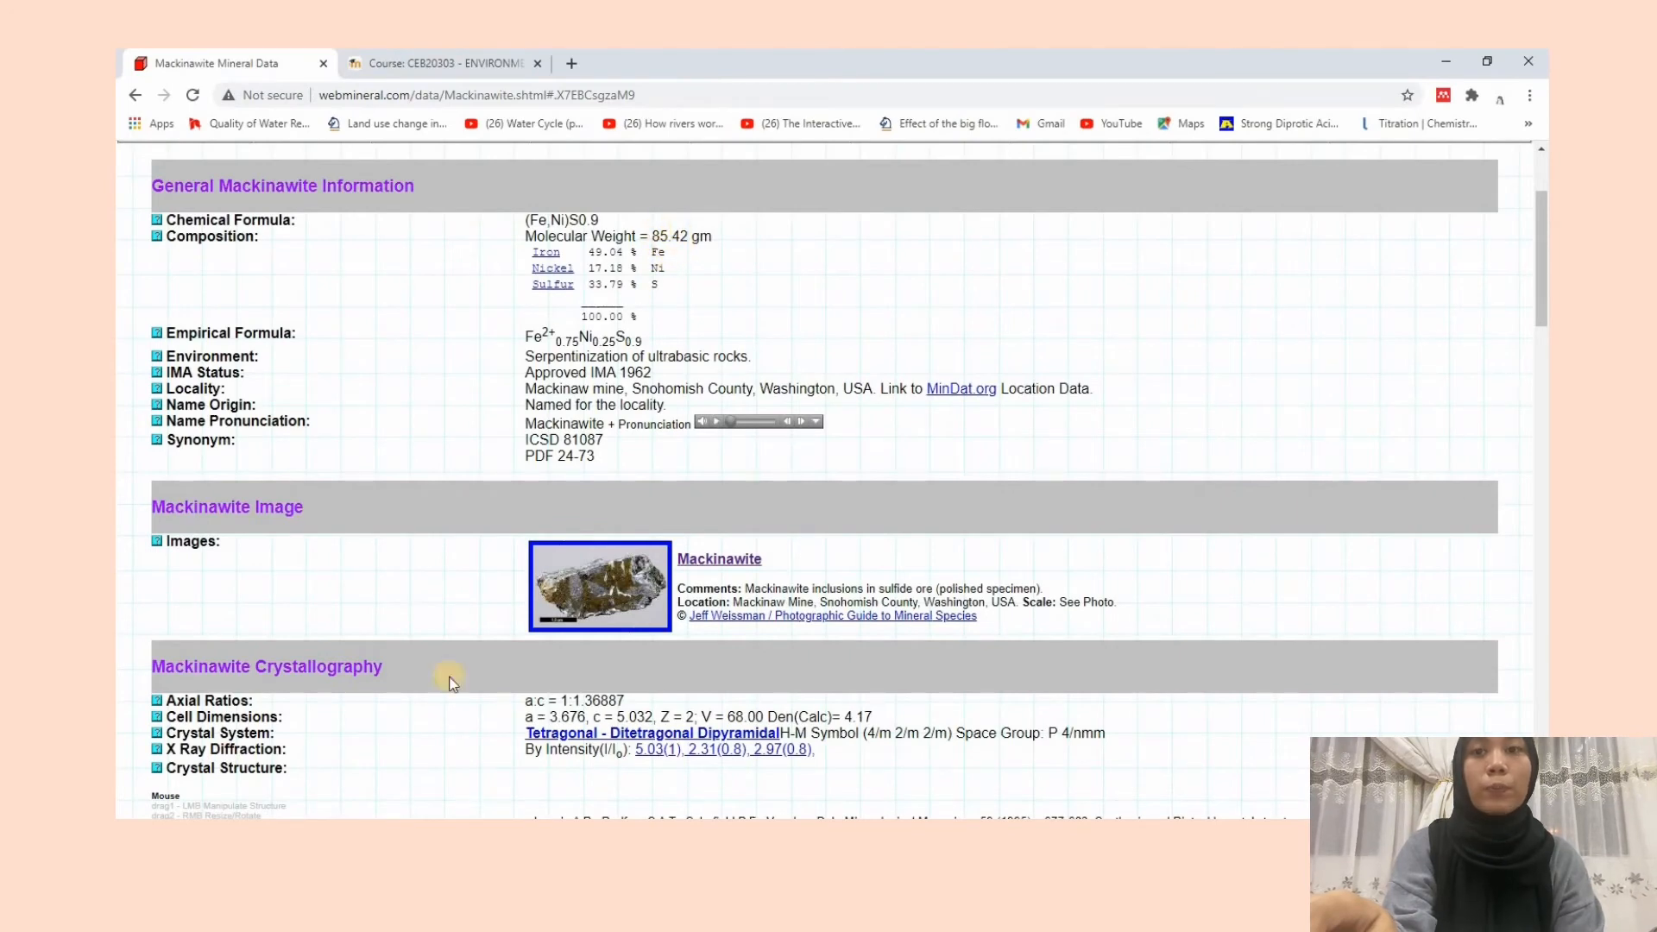
# - Check the mackinawite concentration calculated in the Excel workbook and return to the finite solid phases dialog in Visual MINTEQ
pyautogui.click(378, 836)
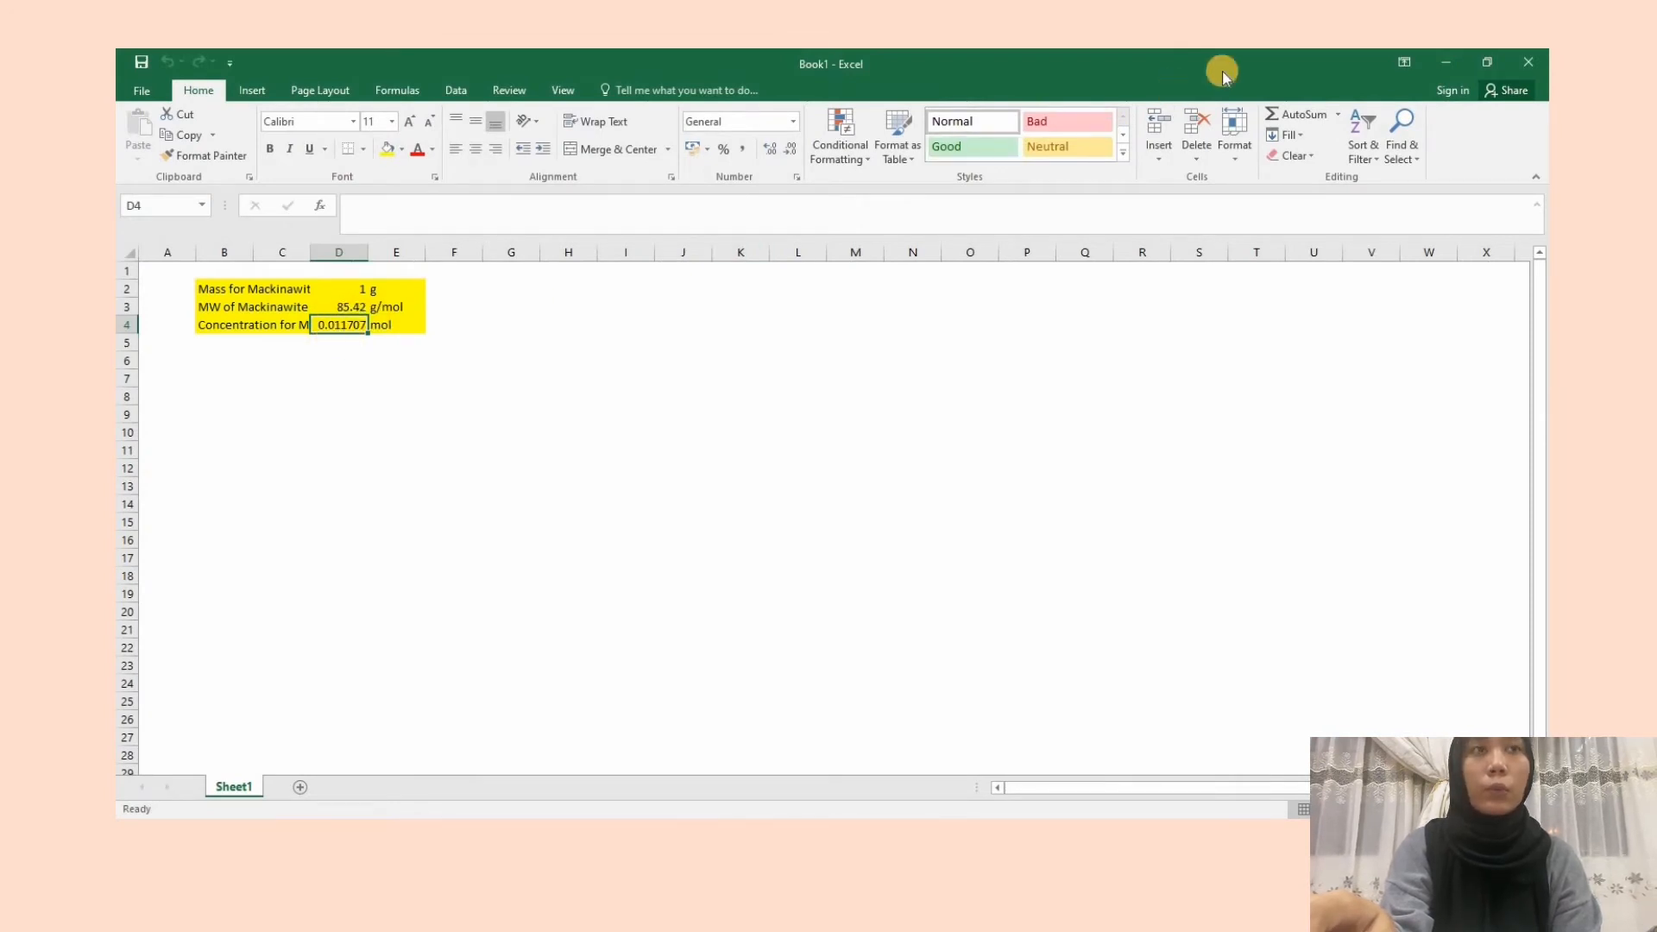
pyautogui.click(1455, 54)
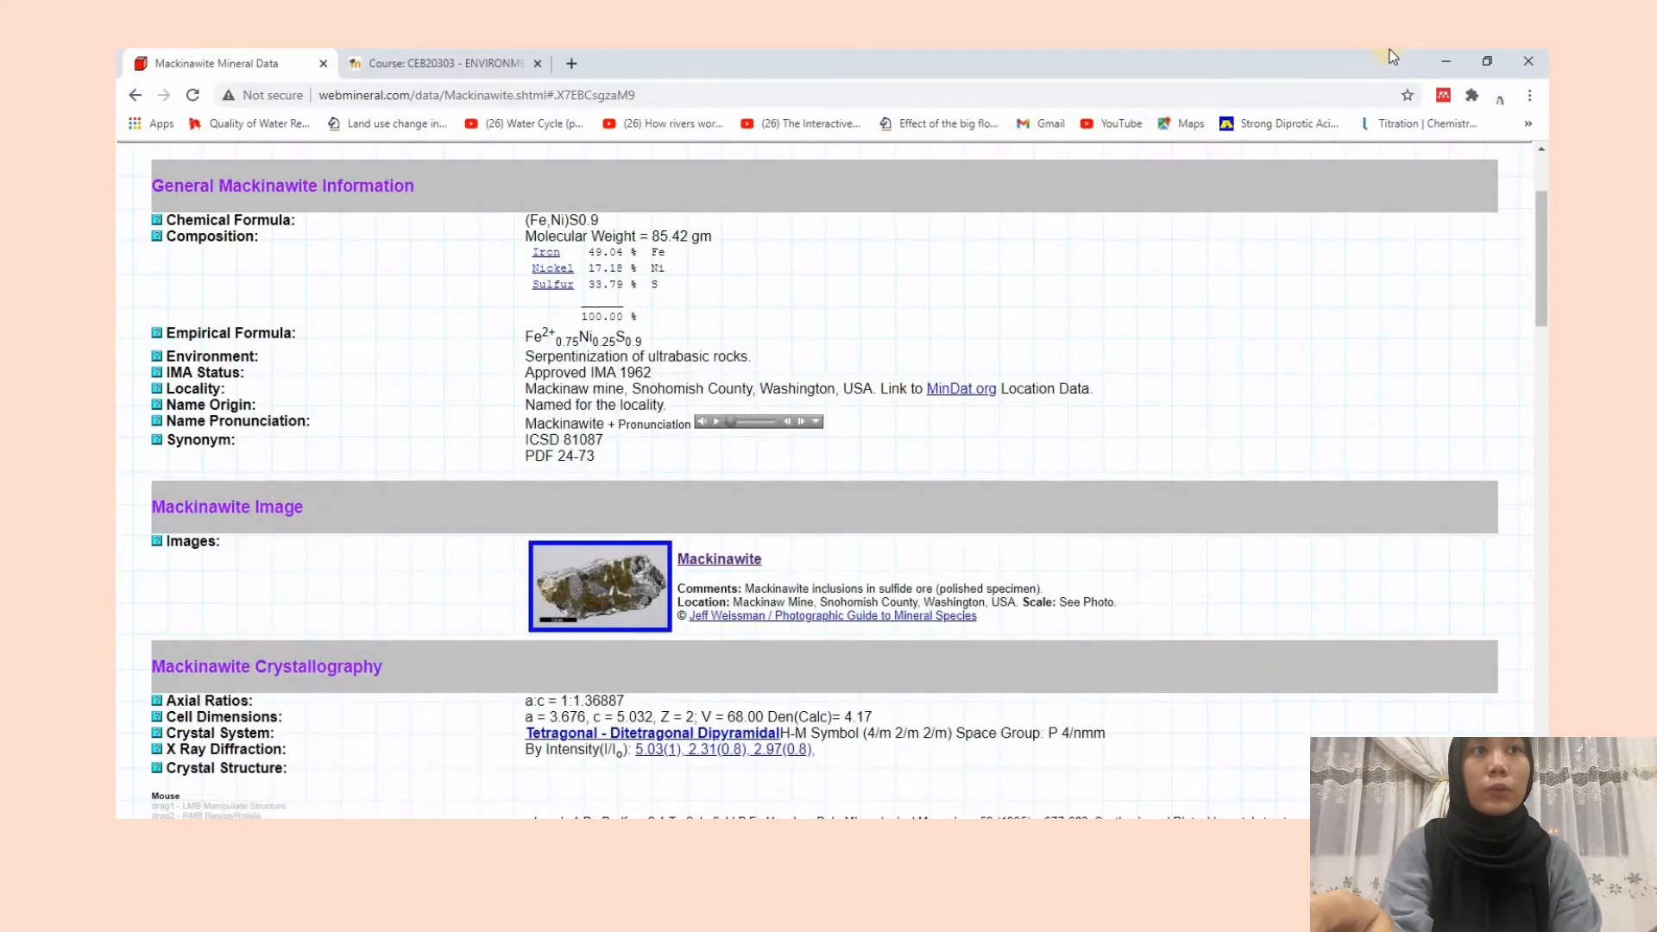
pyautogui.click(1446, 61)
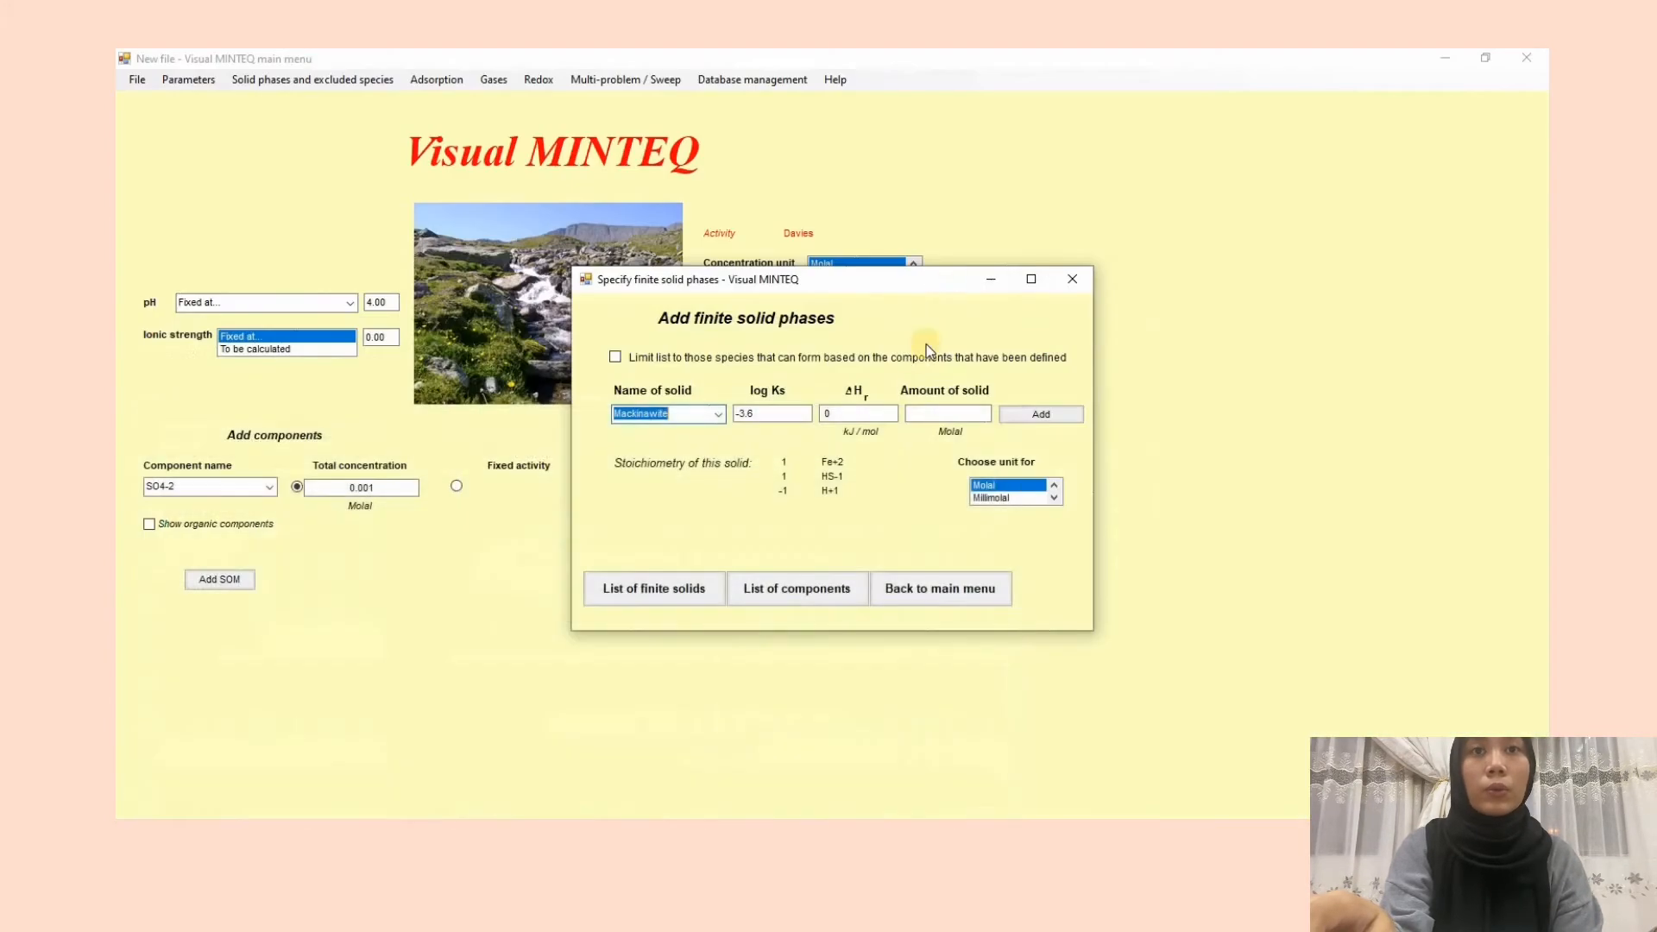
# - Add Mackinawite as a finite solid phase with an amount of 0.0117 molal and return to the main menu
pyautogui.click(921, 419)
pyautogui.write('0.')
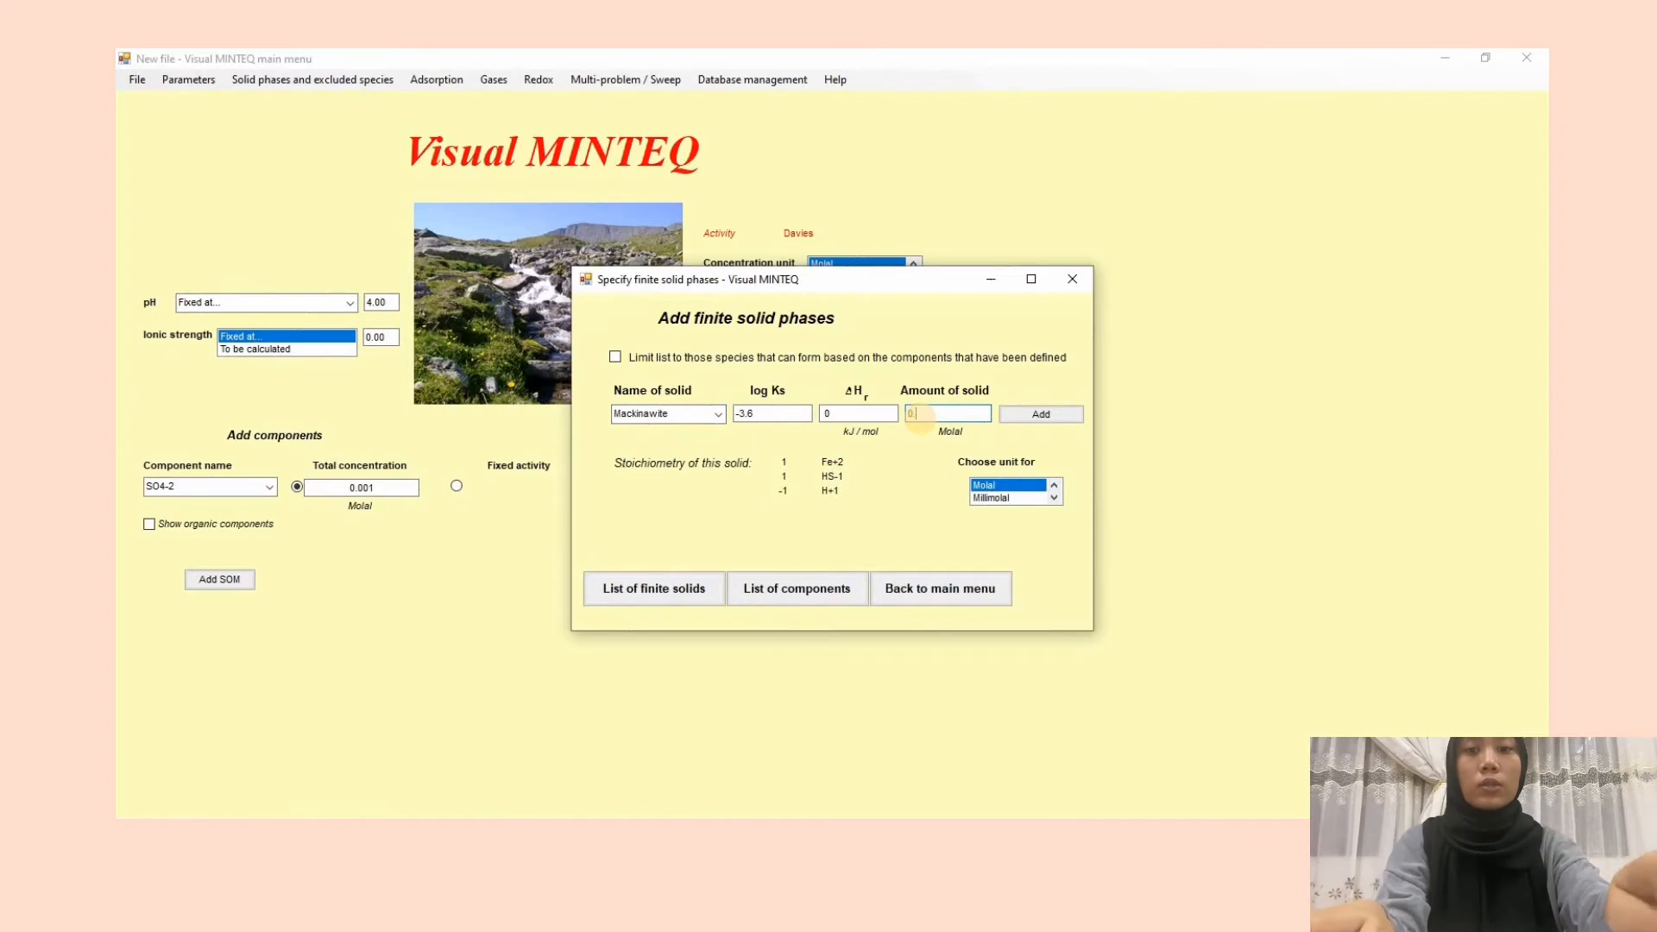
pyautogui.write('0117')
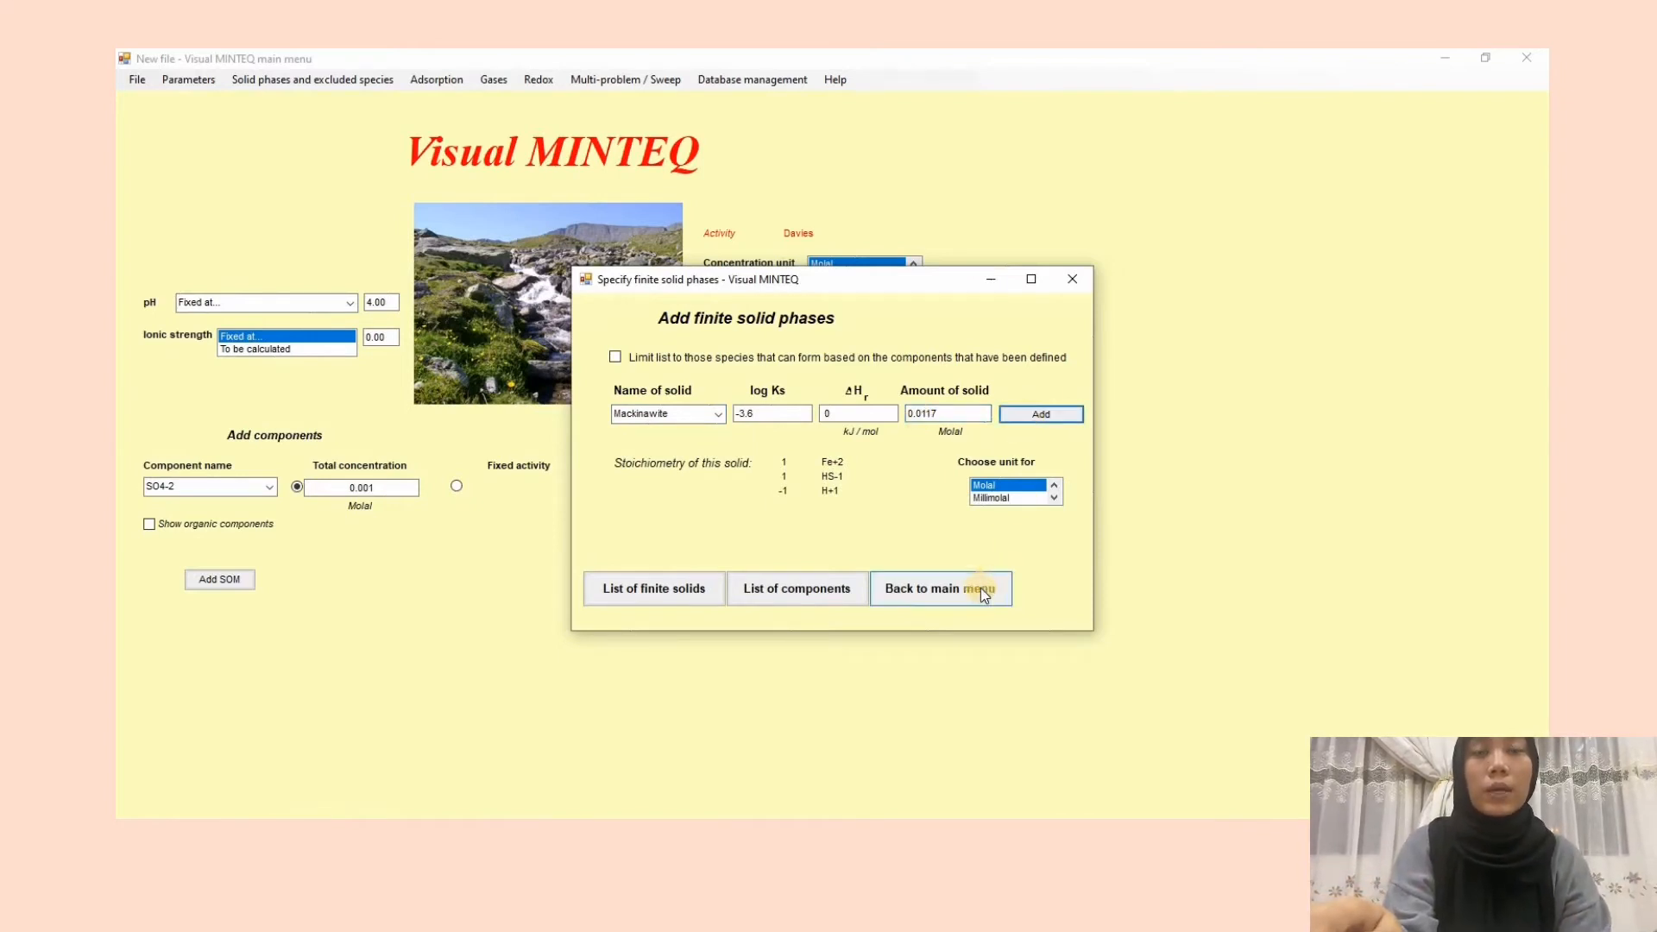
pyautogui.click(980, 587)
# - Add Ferrihydrite as a possible solid phase and return to the main menu
pyautogui.click(267, 80)
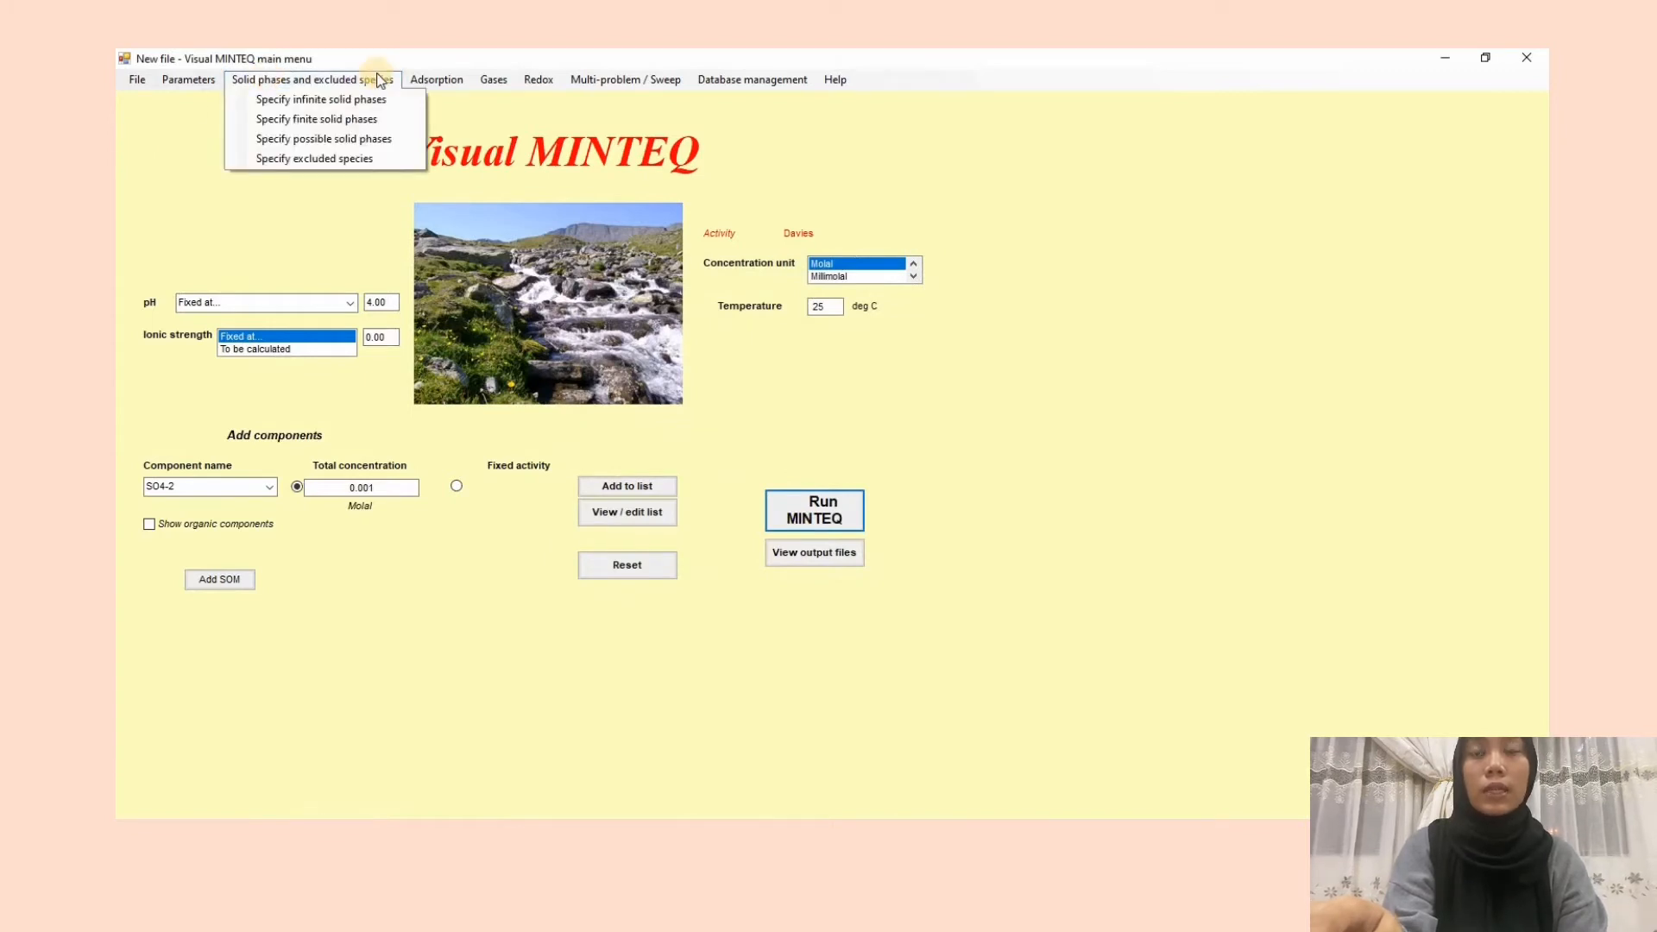
pyautogui.click(356, 140)
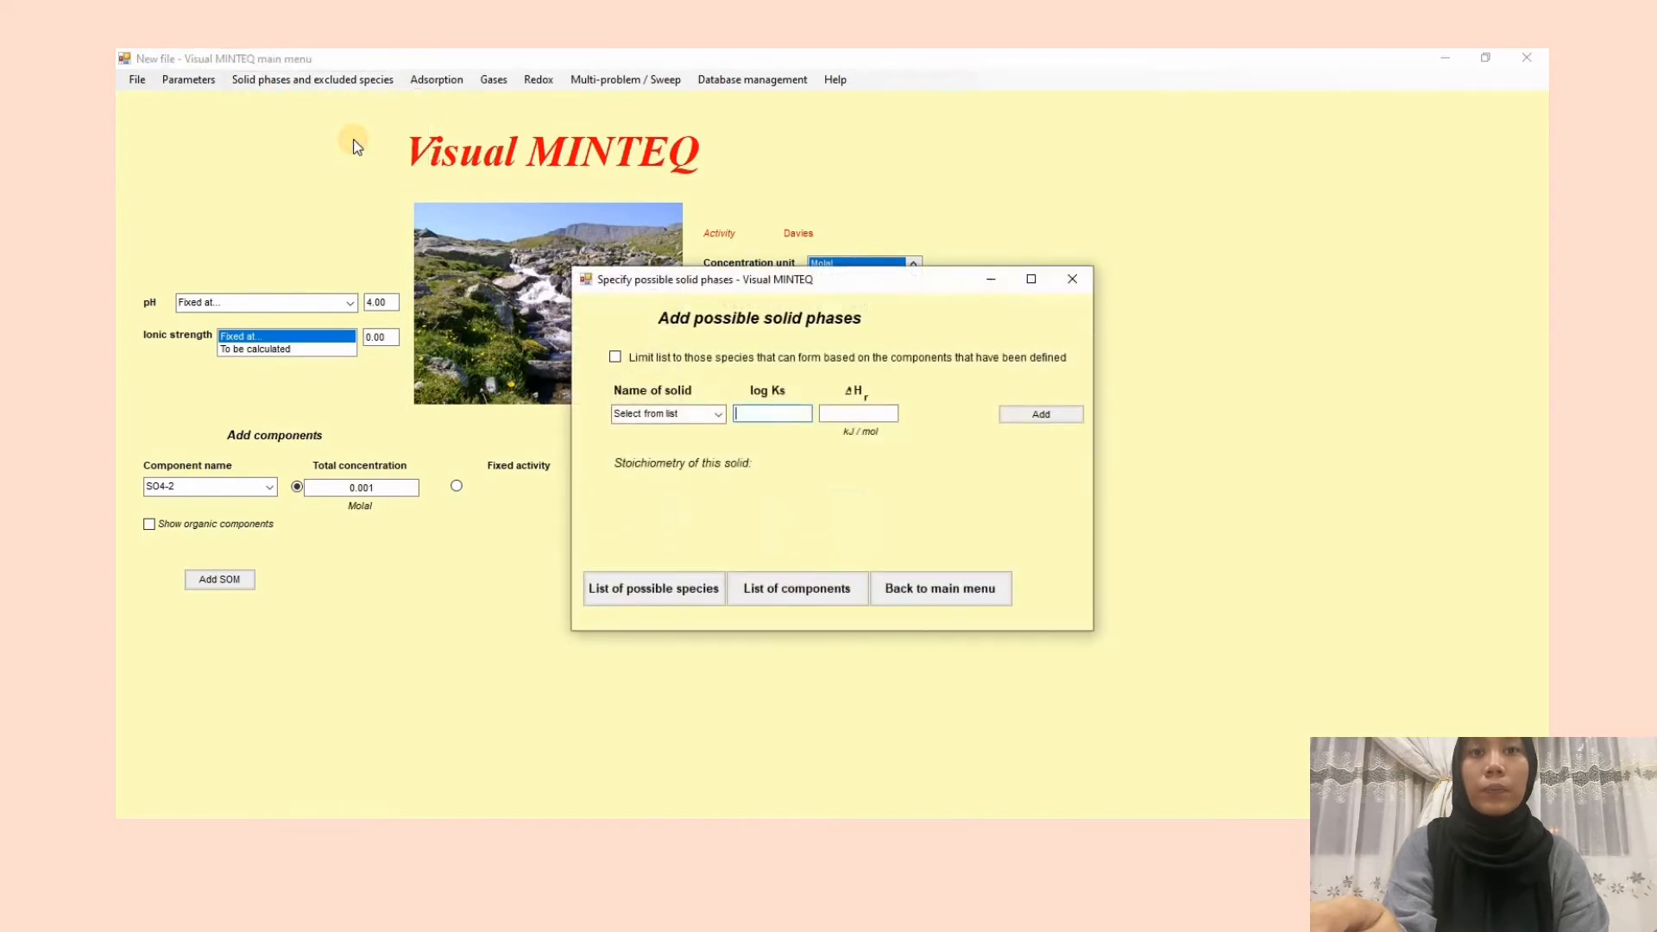
pyautogui.click(716, 416)
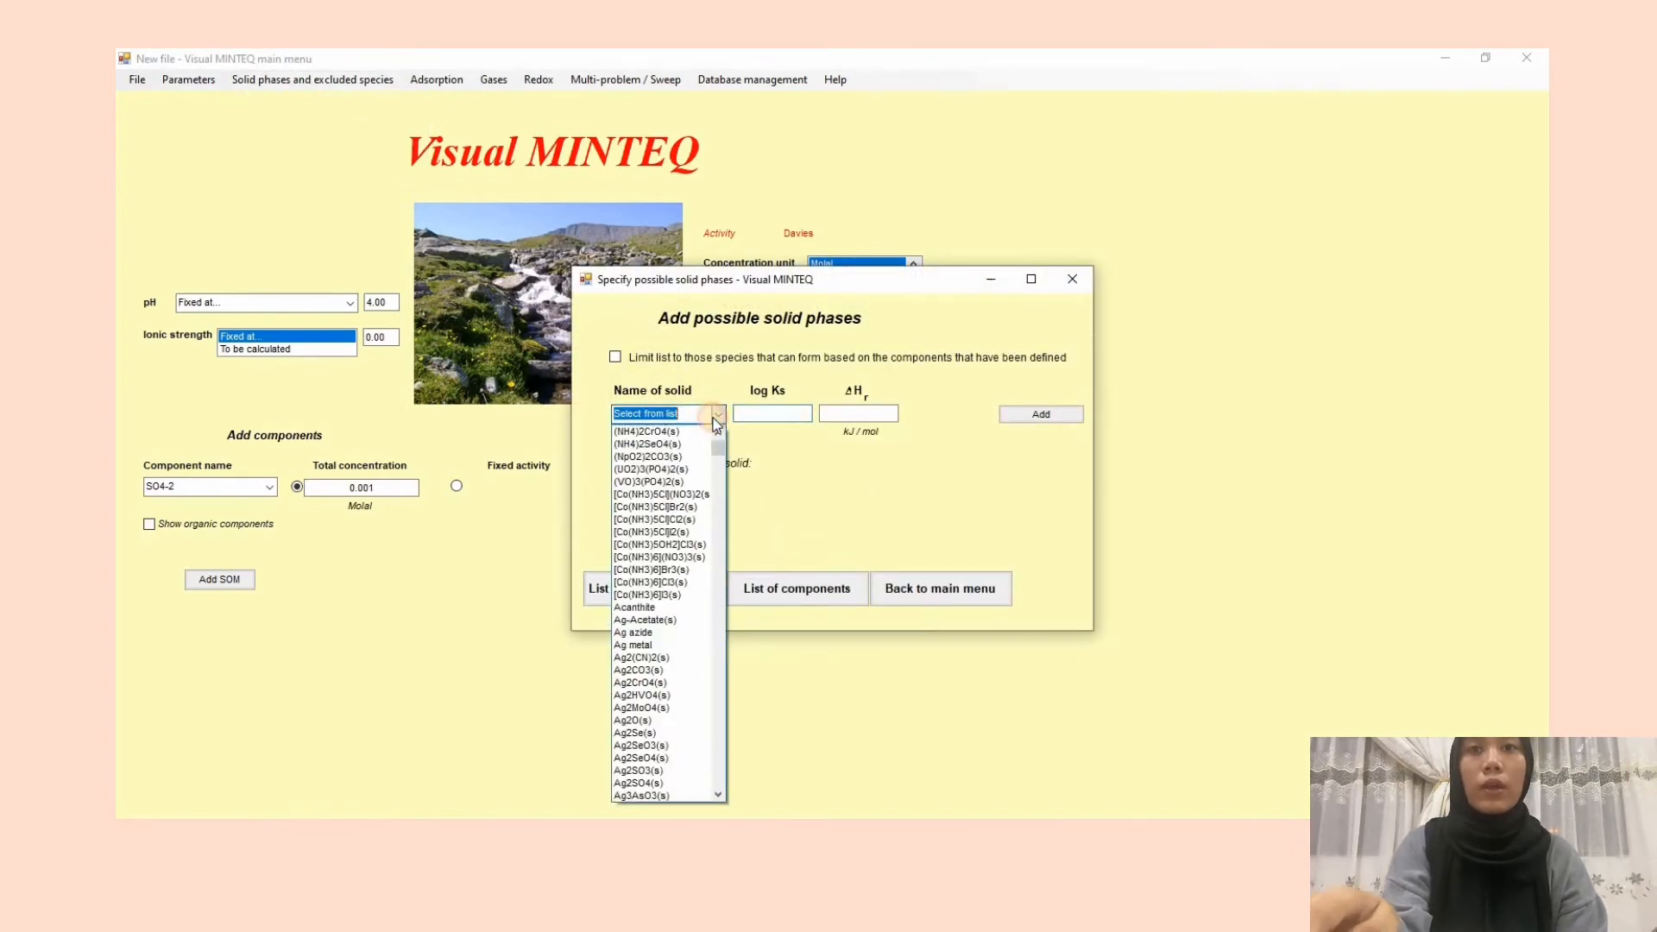
pyautogui.write('FER')
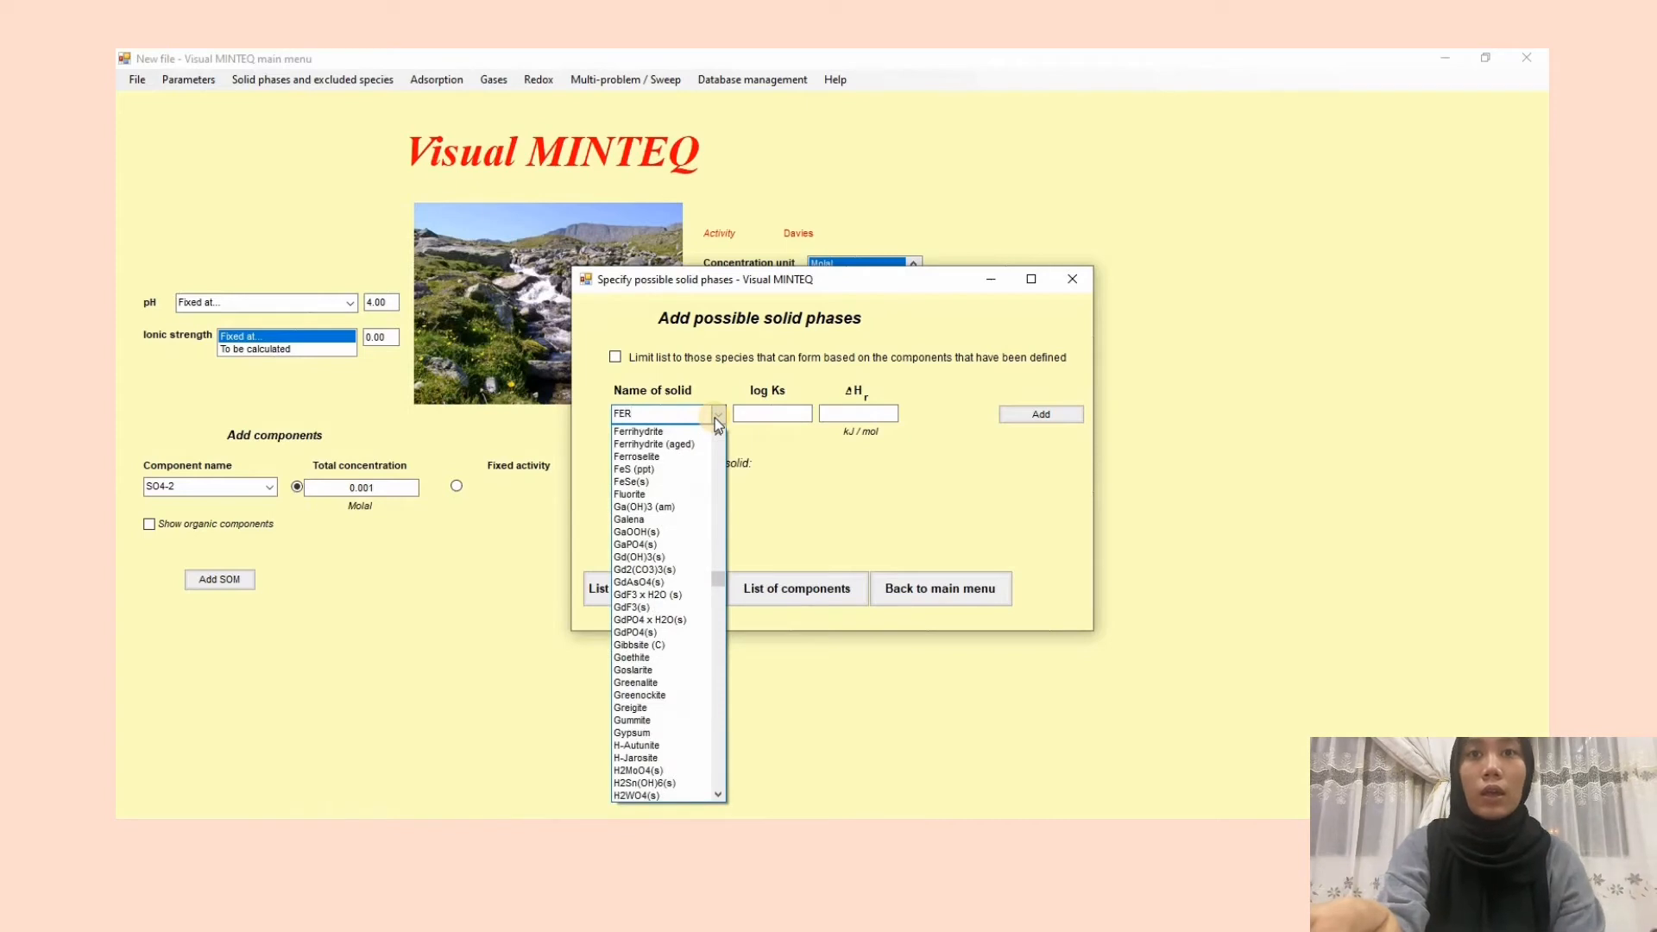
pyautogui.click(697, 429)
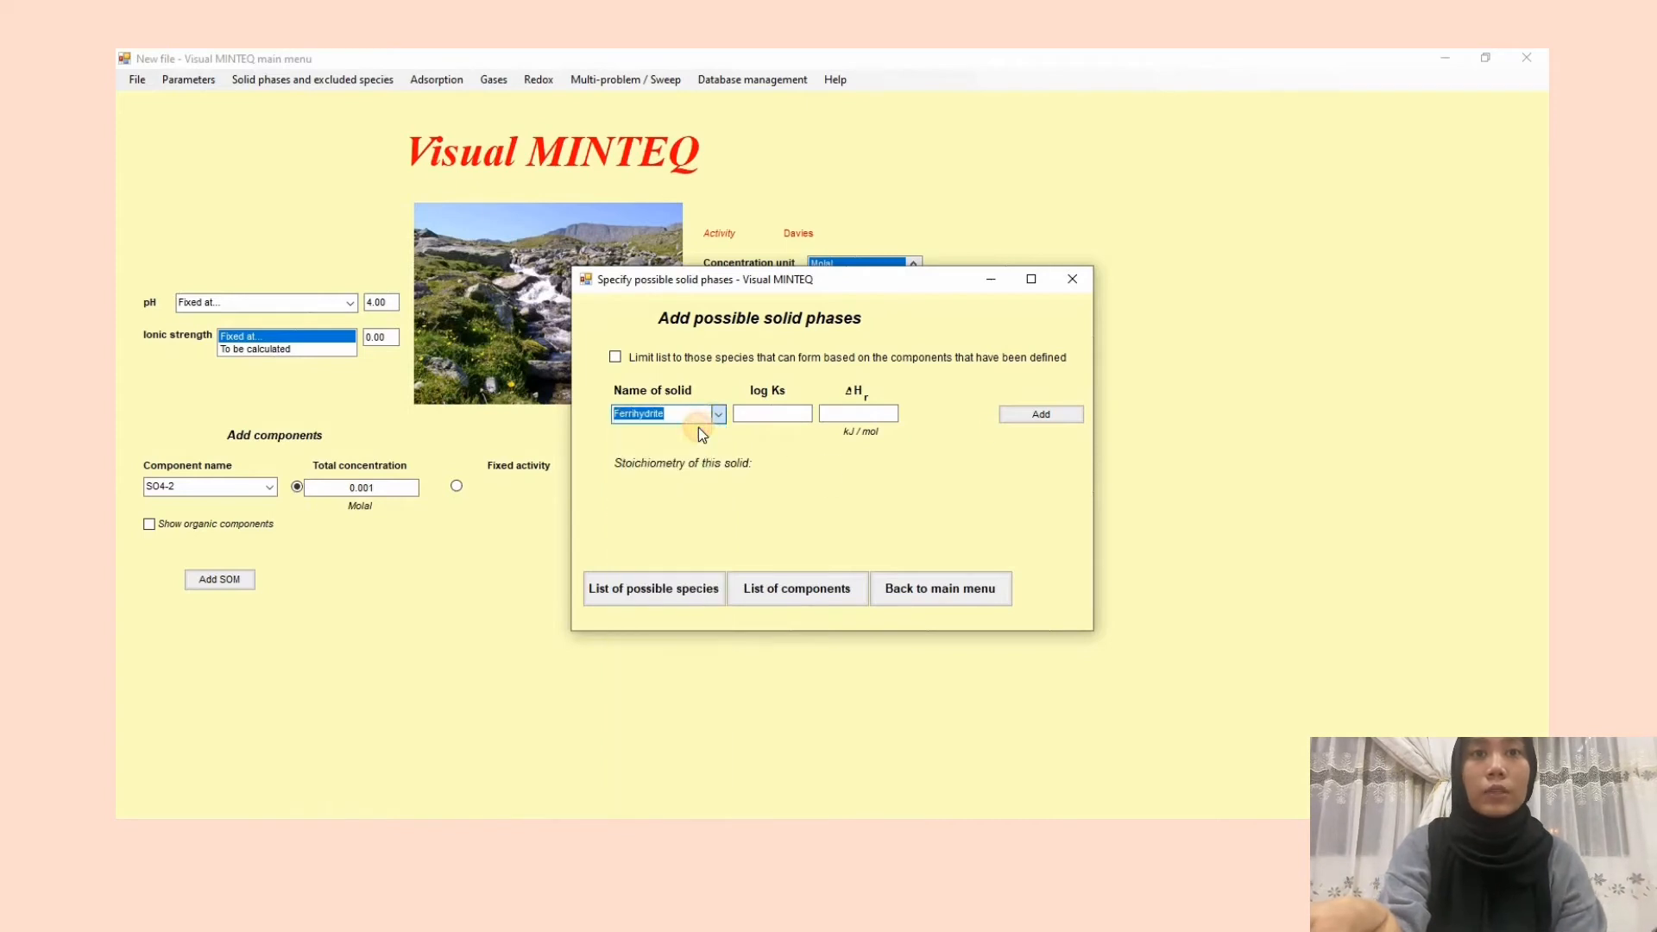
pyautogui.click(1019, 416)
pyautogui.click(978, 589)
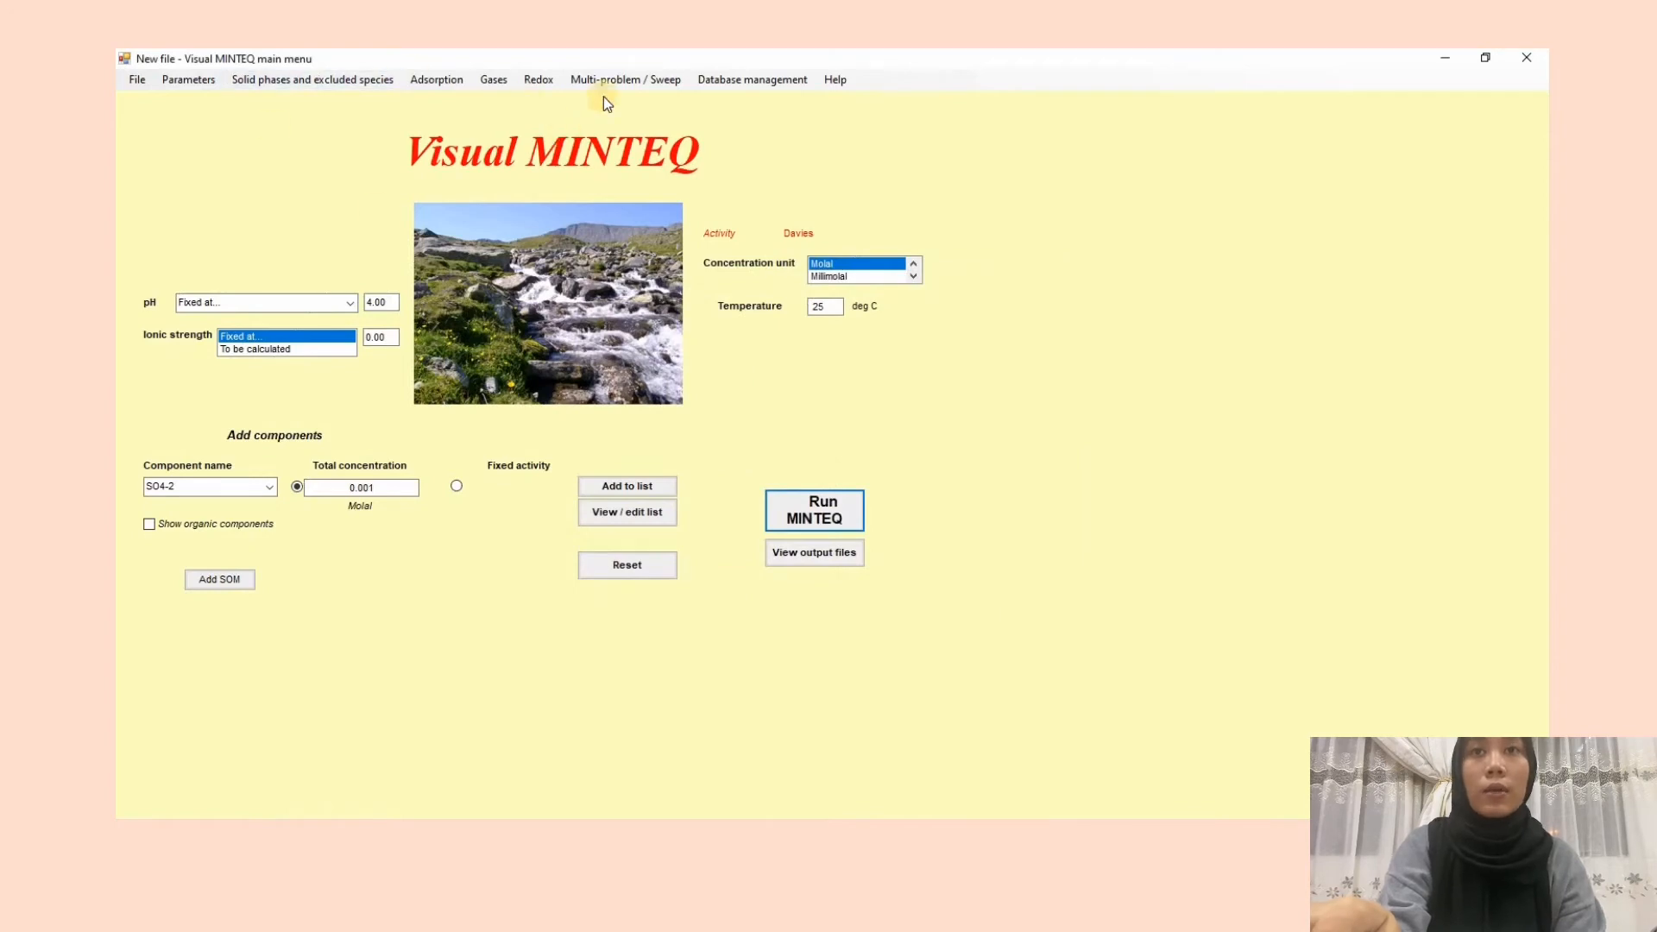
# - Set up a multi-problem pH sweep with start value 4, increment 0.5 and 19 problems
pyautogui.click(623, 79)
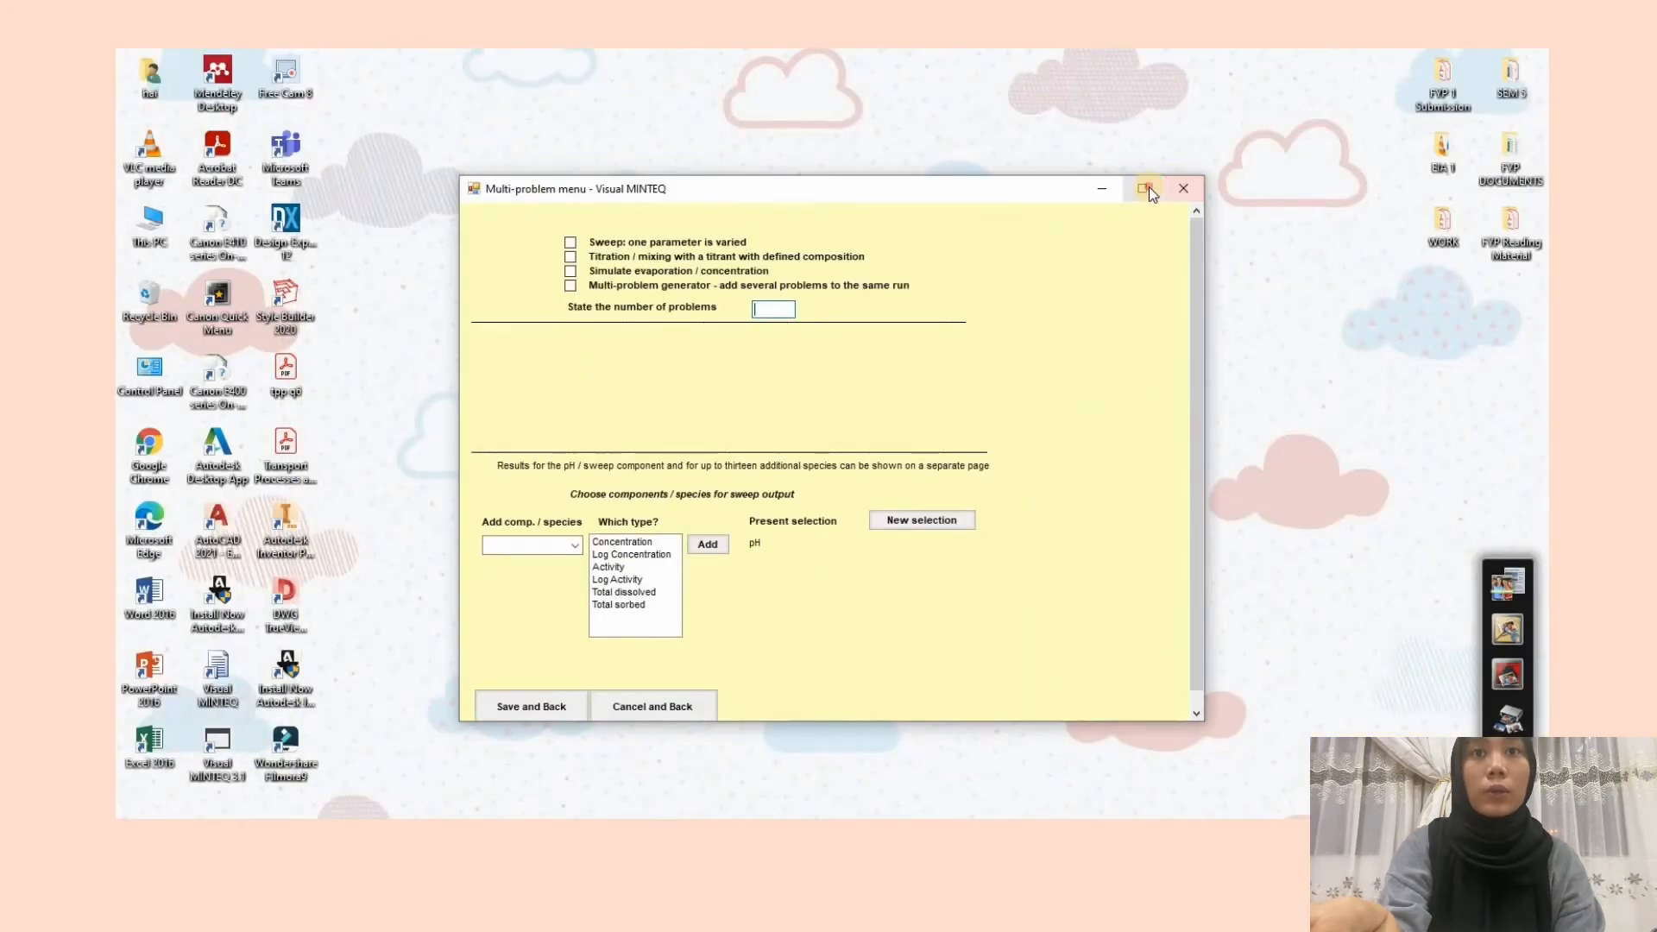
pyautogui.click(1144, 187)
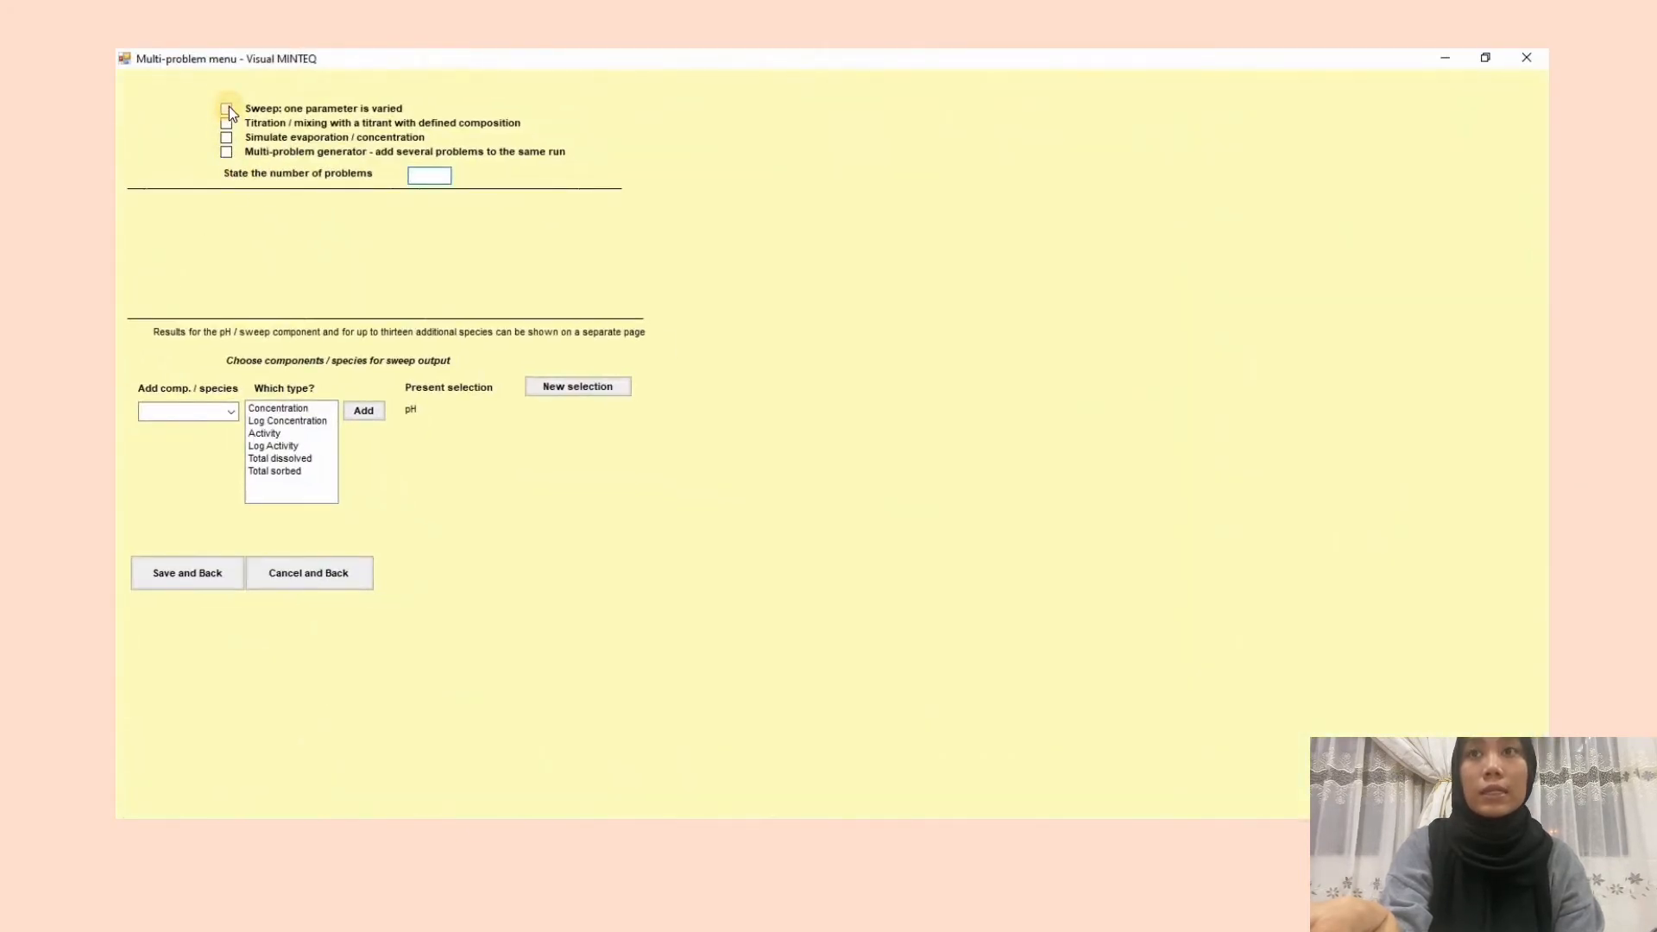
pyautogui.click(229, 109)
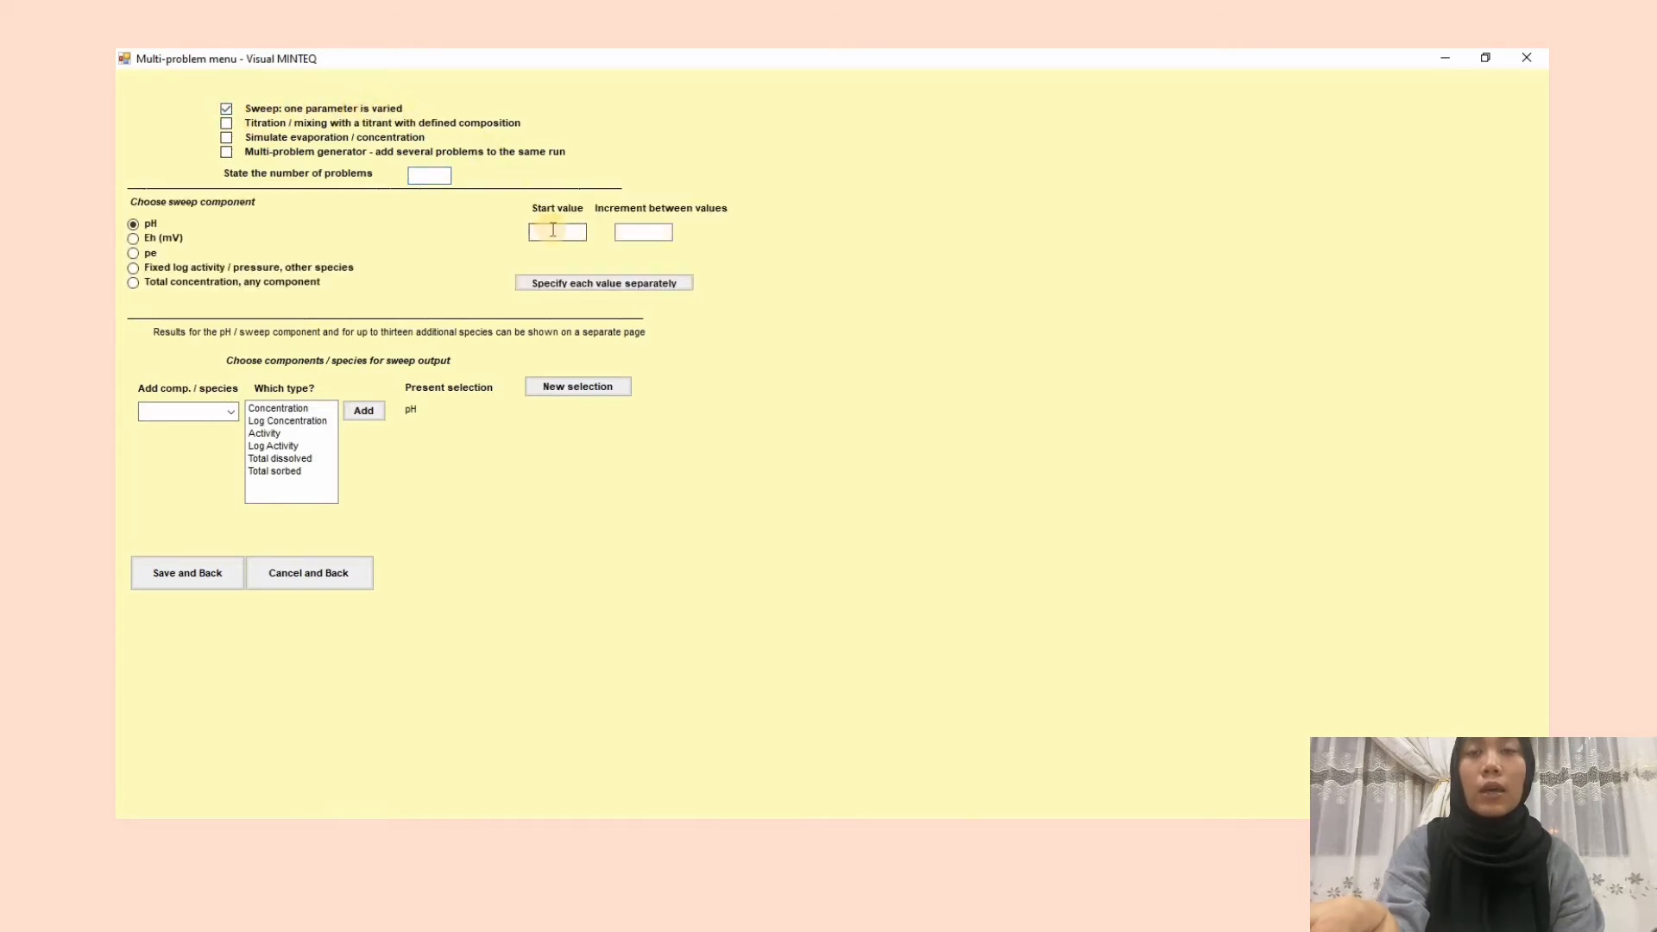
pyautogui.click(552, 231)
pyautogui.write('4')
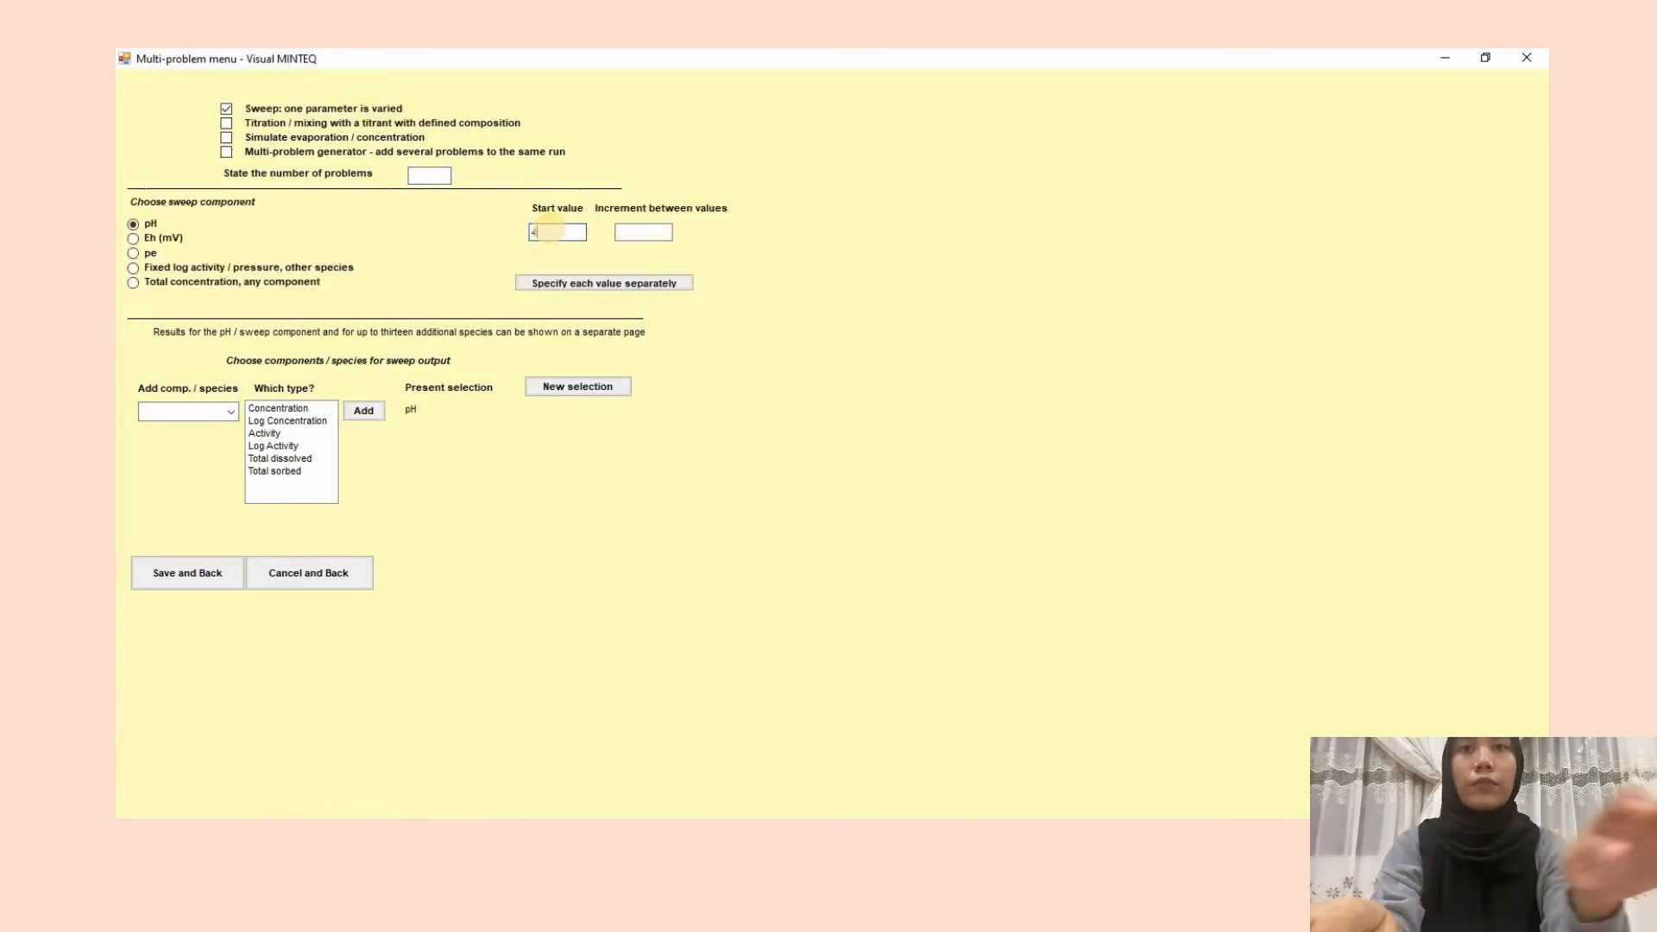
pyautogui.click(638, 232)
pyautogui.write('0')
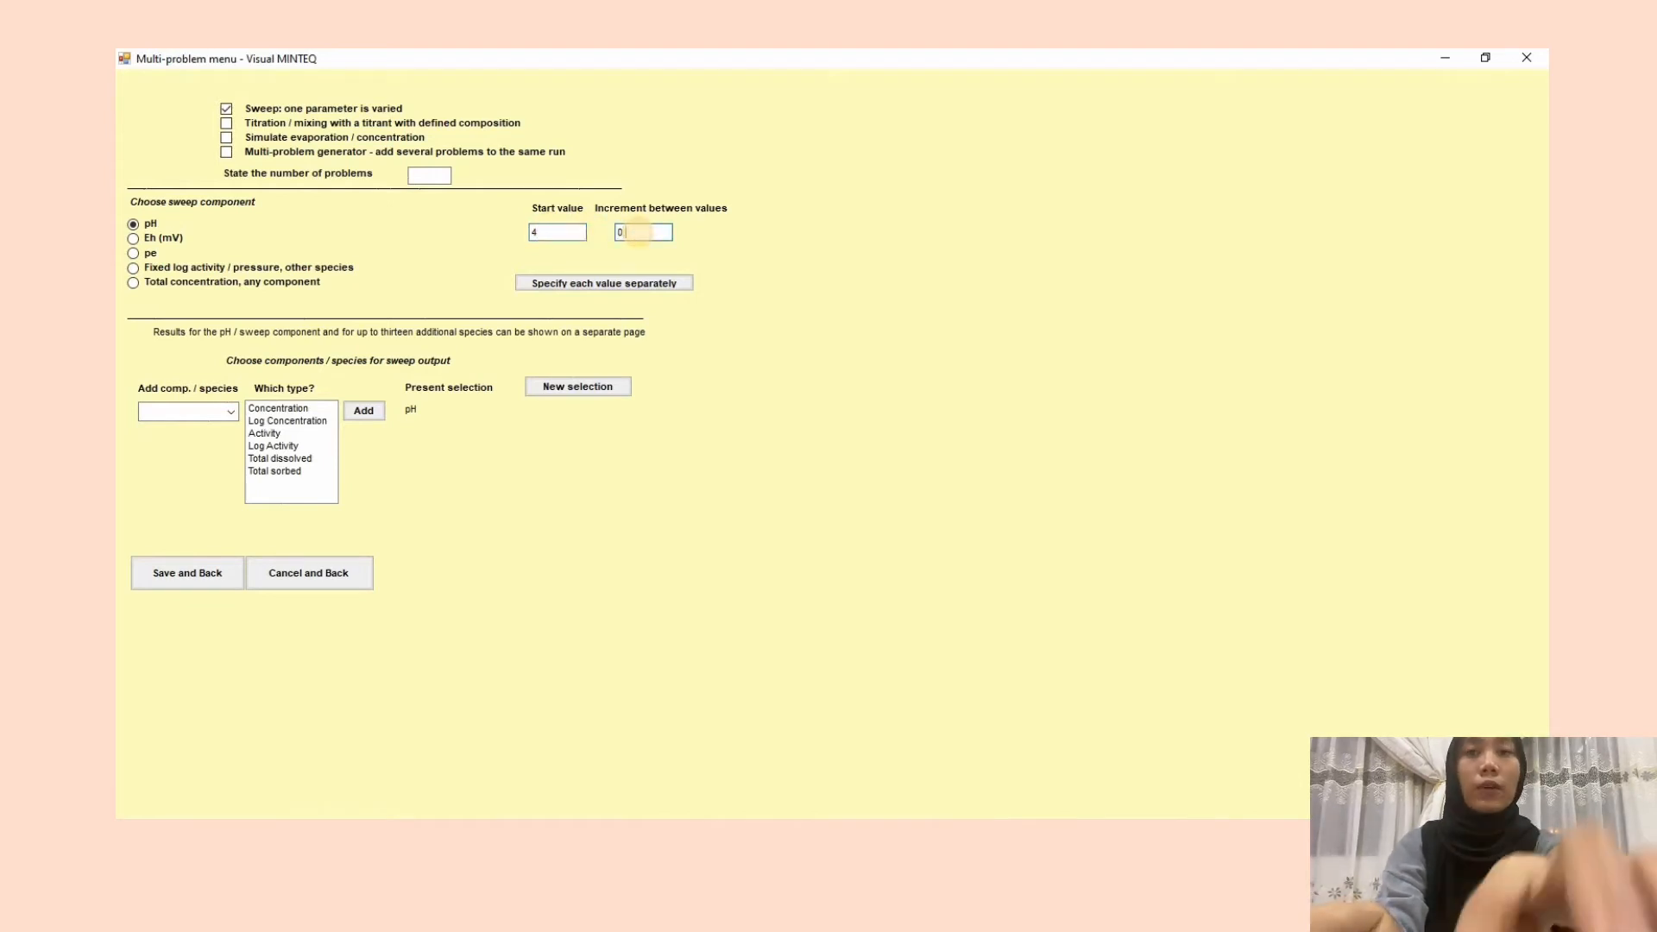
pyautogui.write('.5')
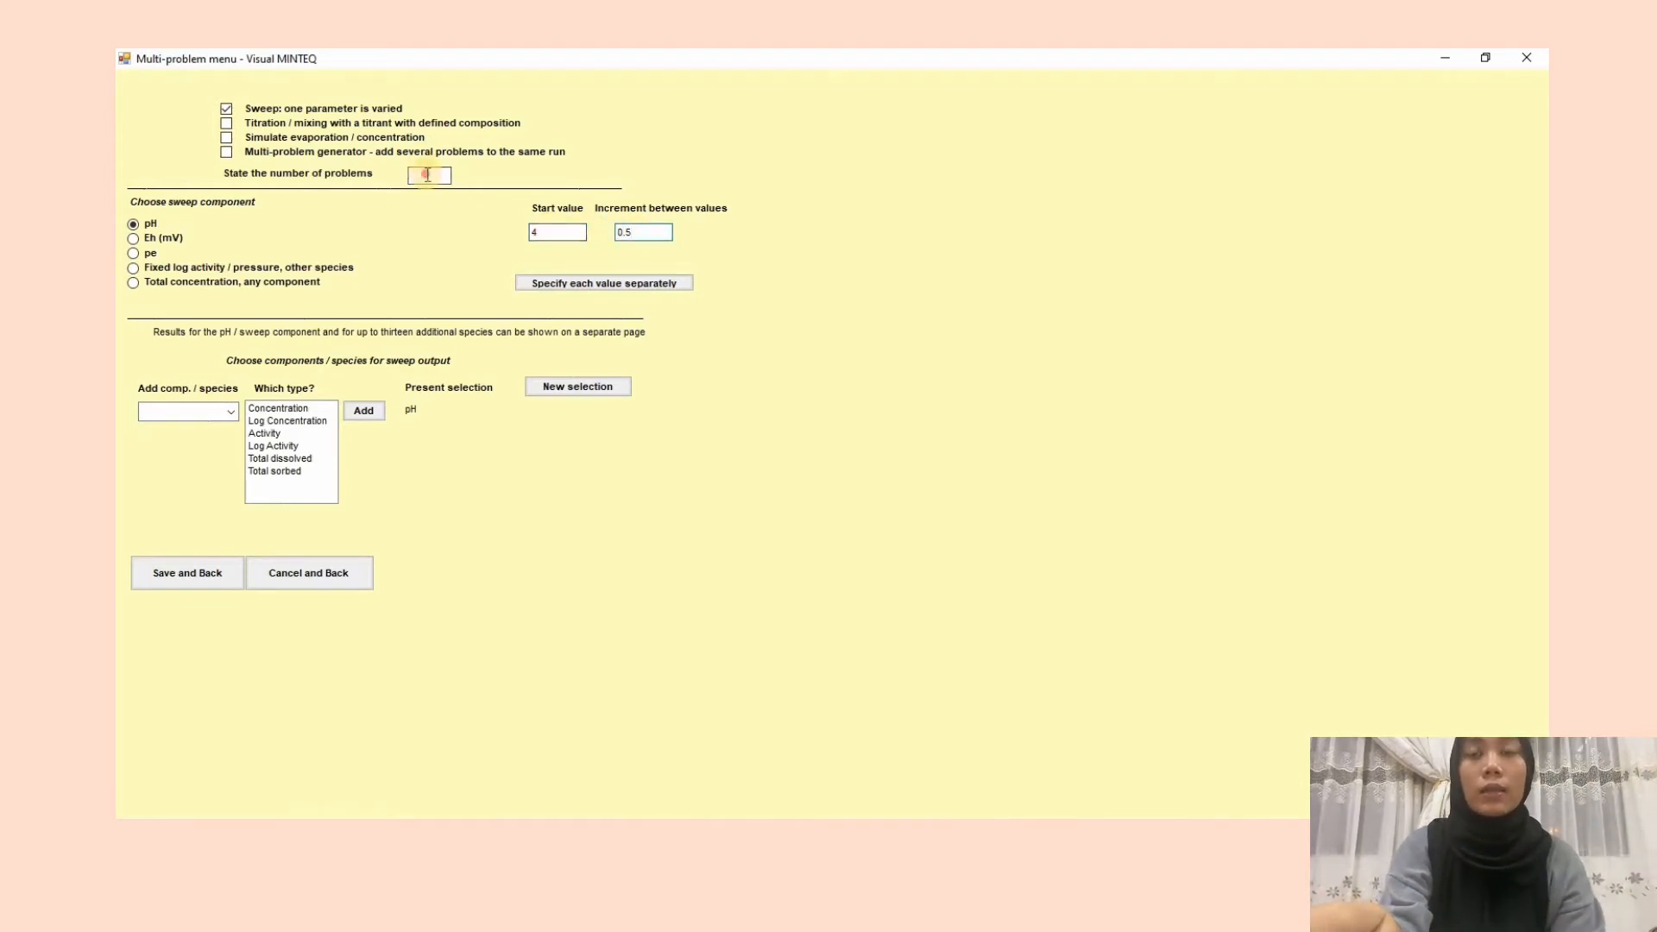
pyautogui.click(427, 174)
pyautogui.write('19')
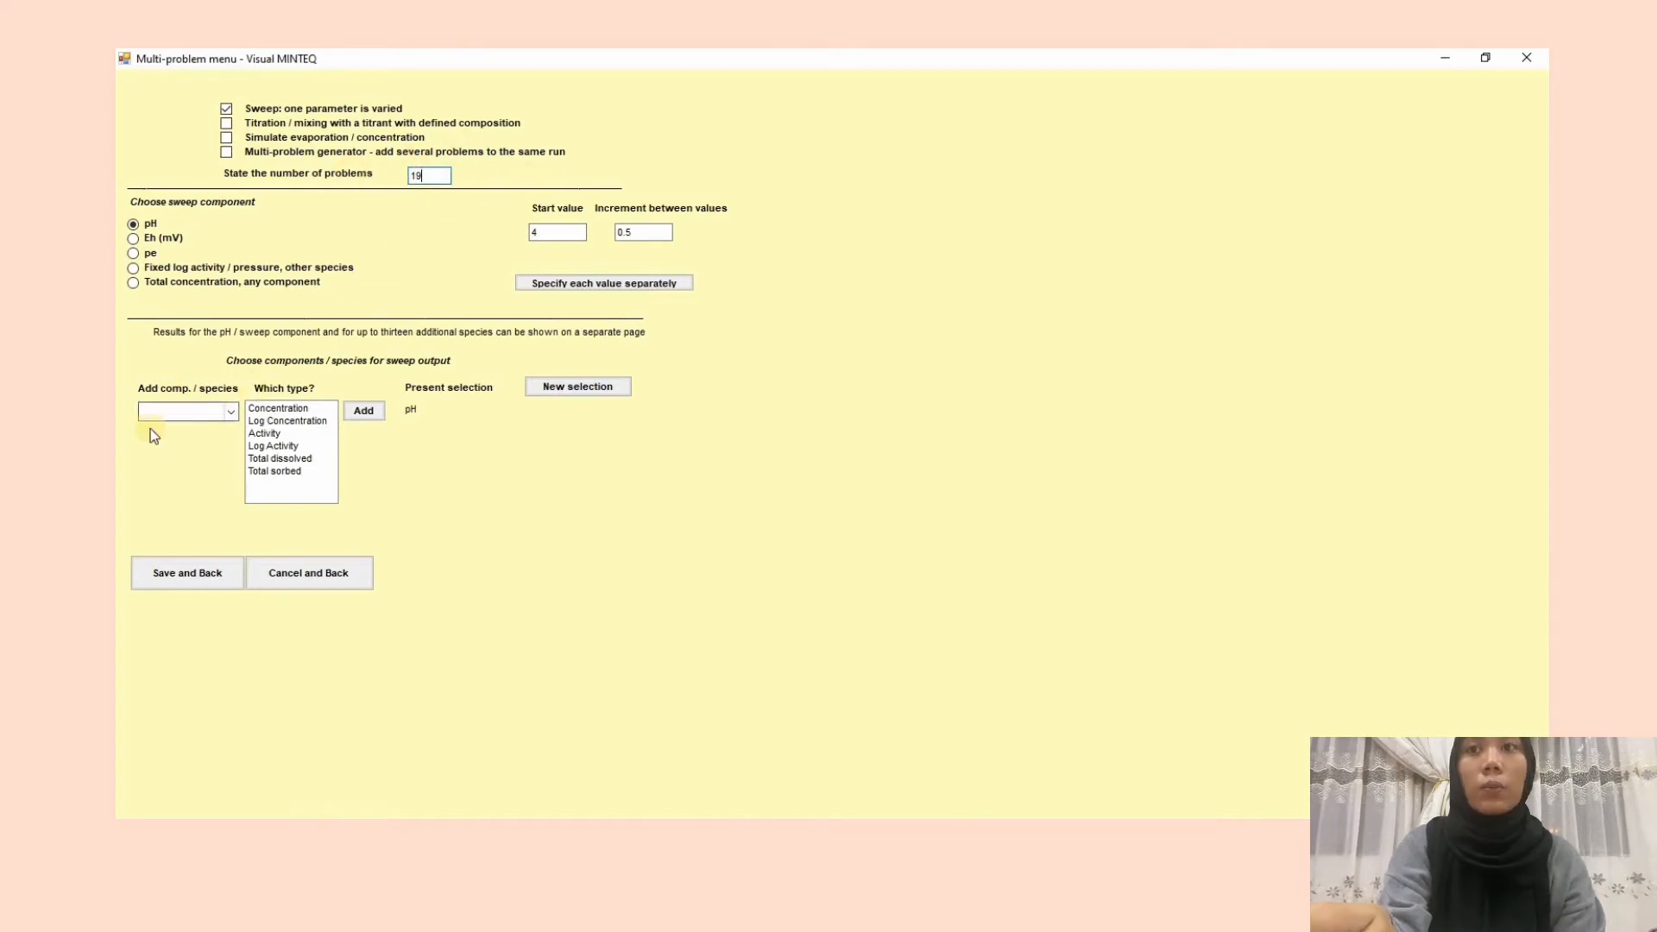
# - Add the total dissolved amount of Fe+2 to the sweep output selection
pyautogui.click(232, 411)
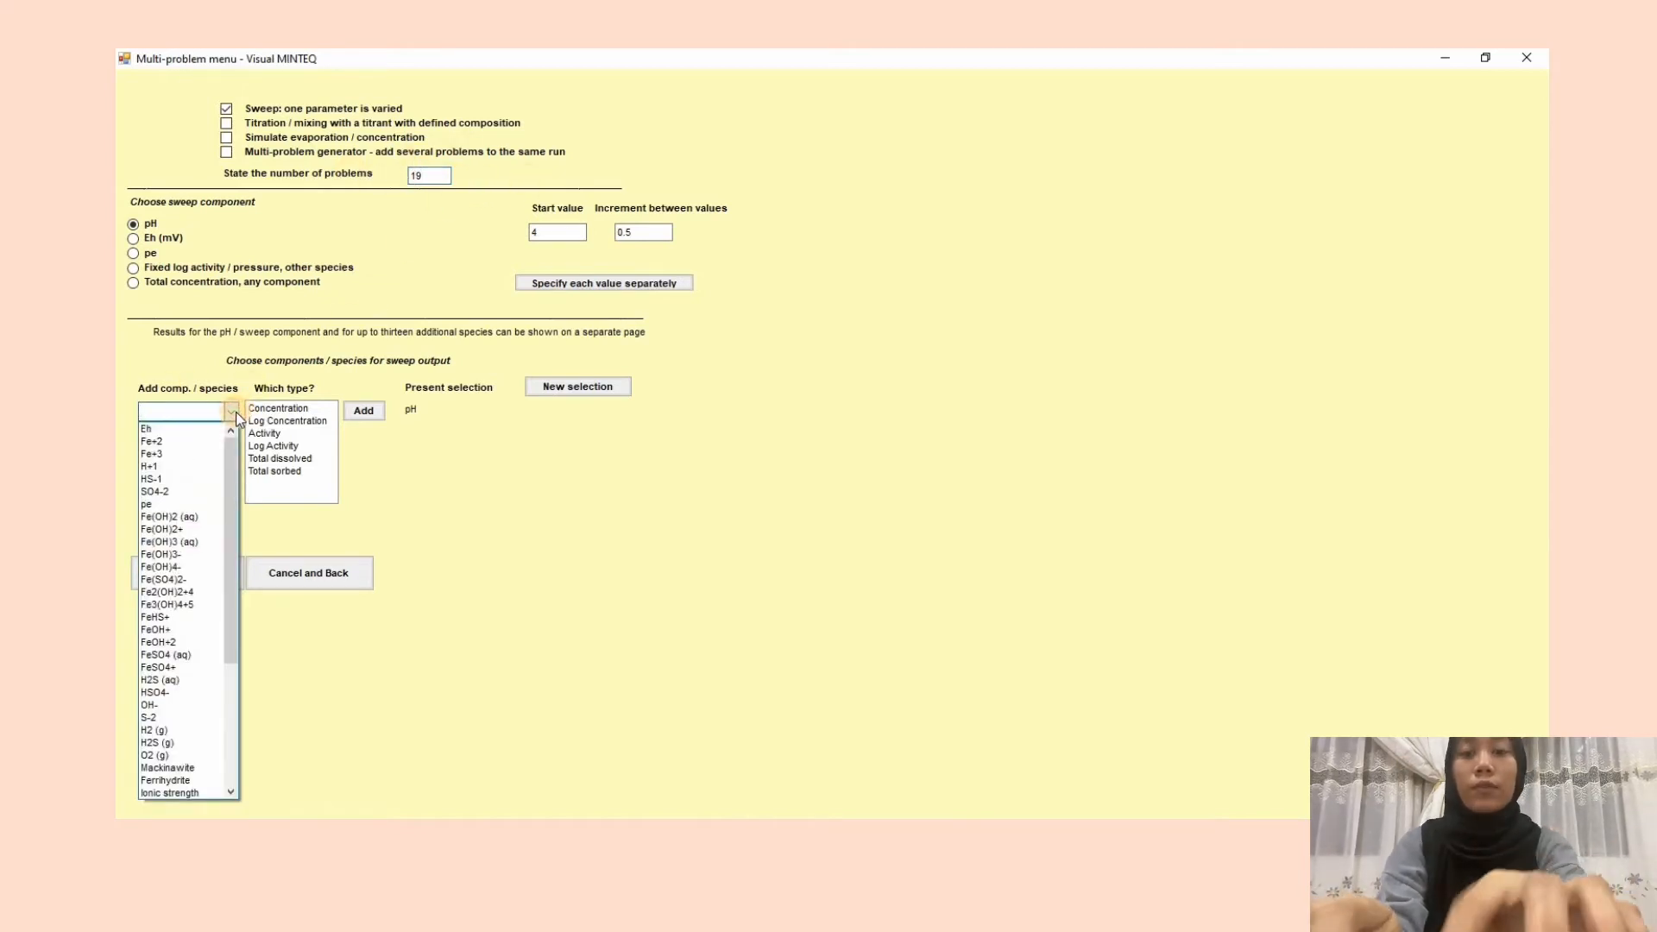
pyautogui.write('FE')
pyautogui.click(196, 430)
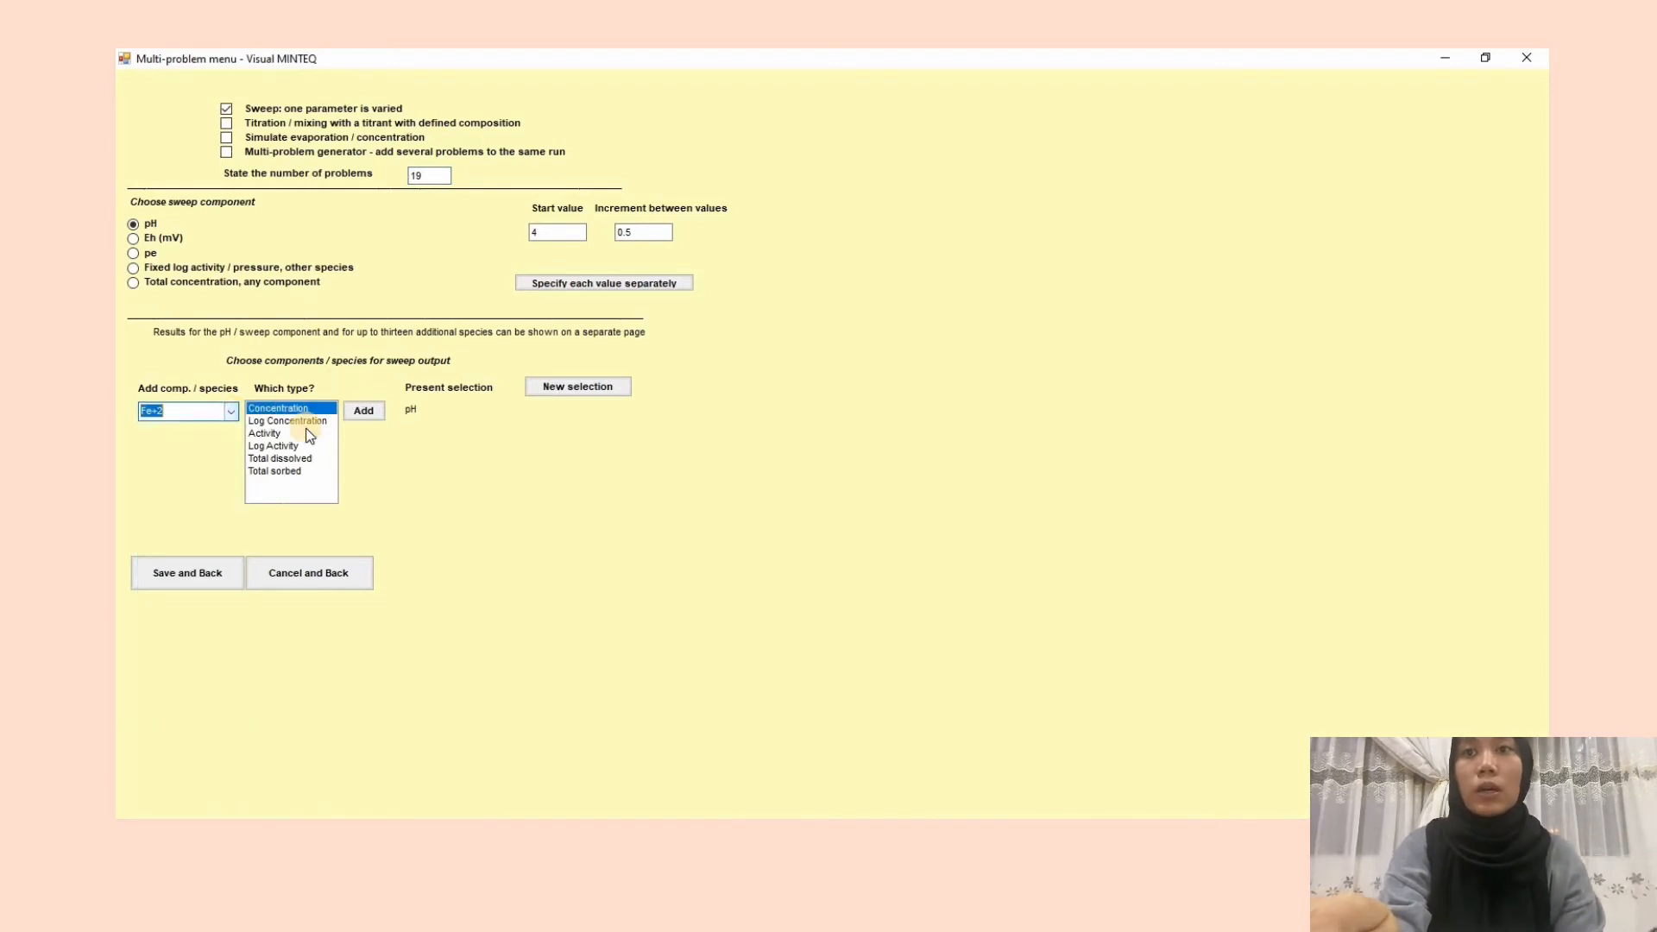
pyautogui.click(280, 458)
pyautogui.click(363, 411)
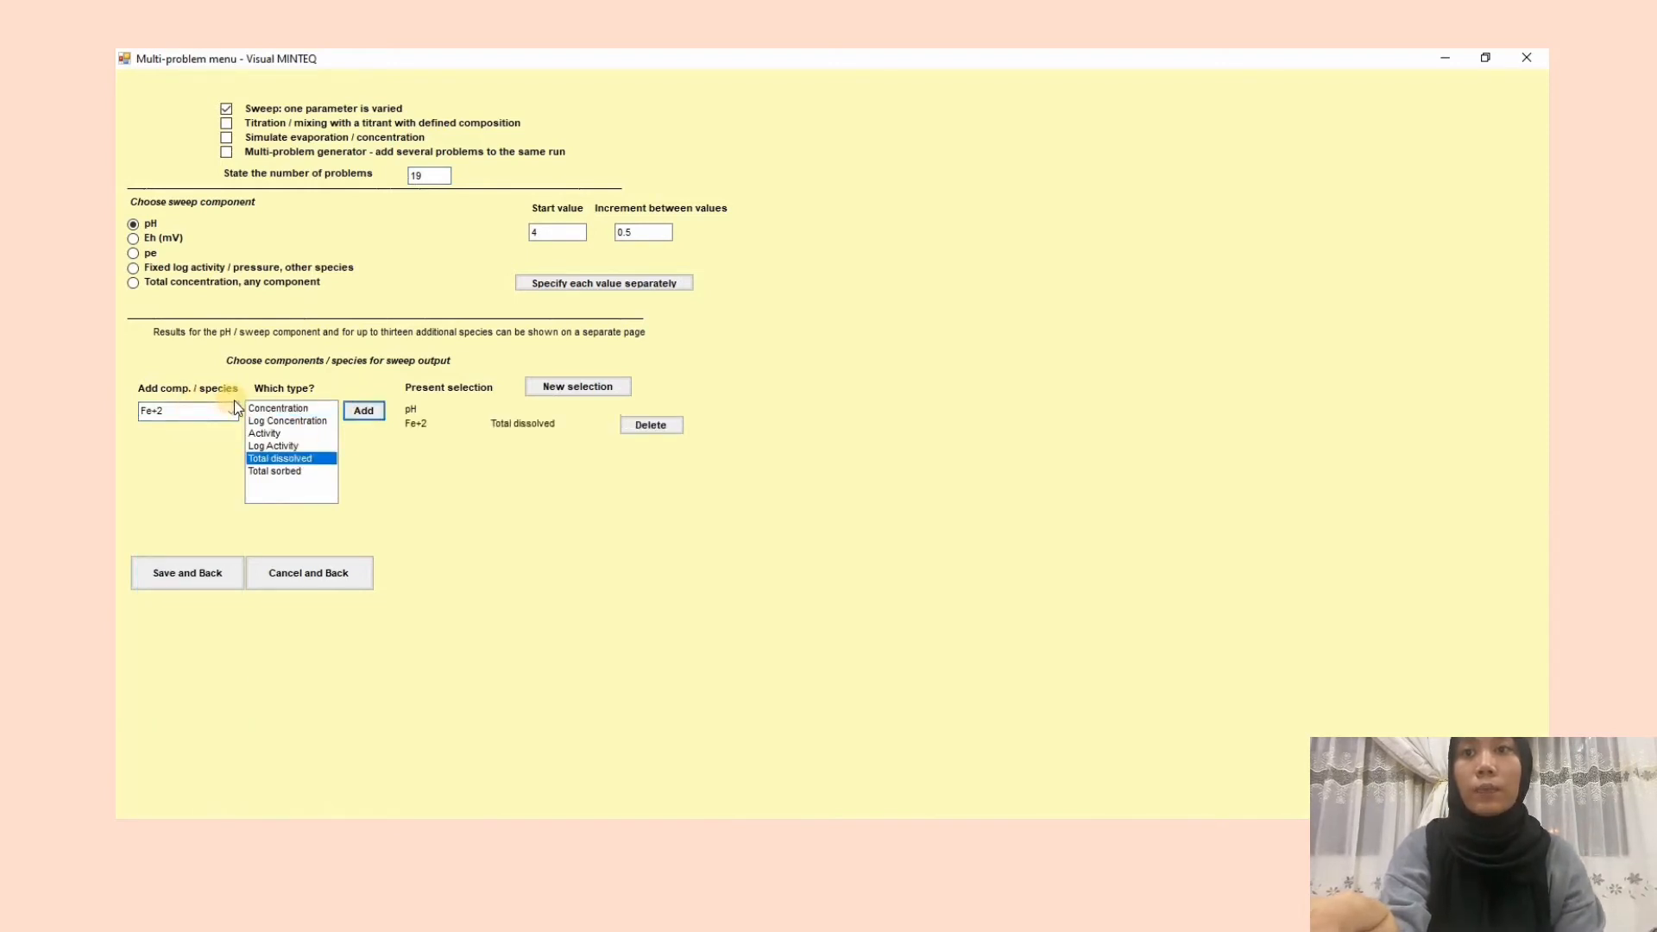
# - Add the total dissolved amount of Fe+3 to the sweep output selection
pyautogui.click(232, 410)
pyautogui.write('FE')
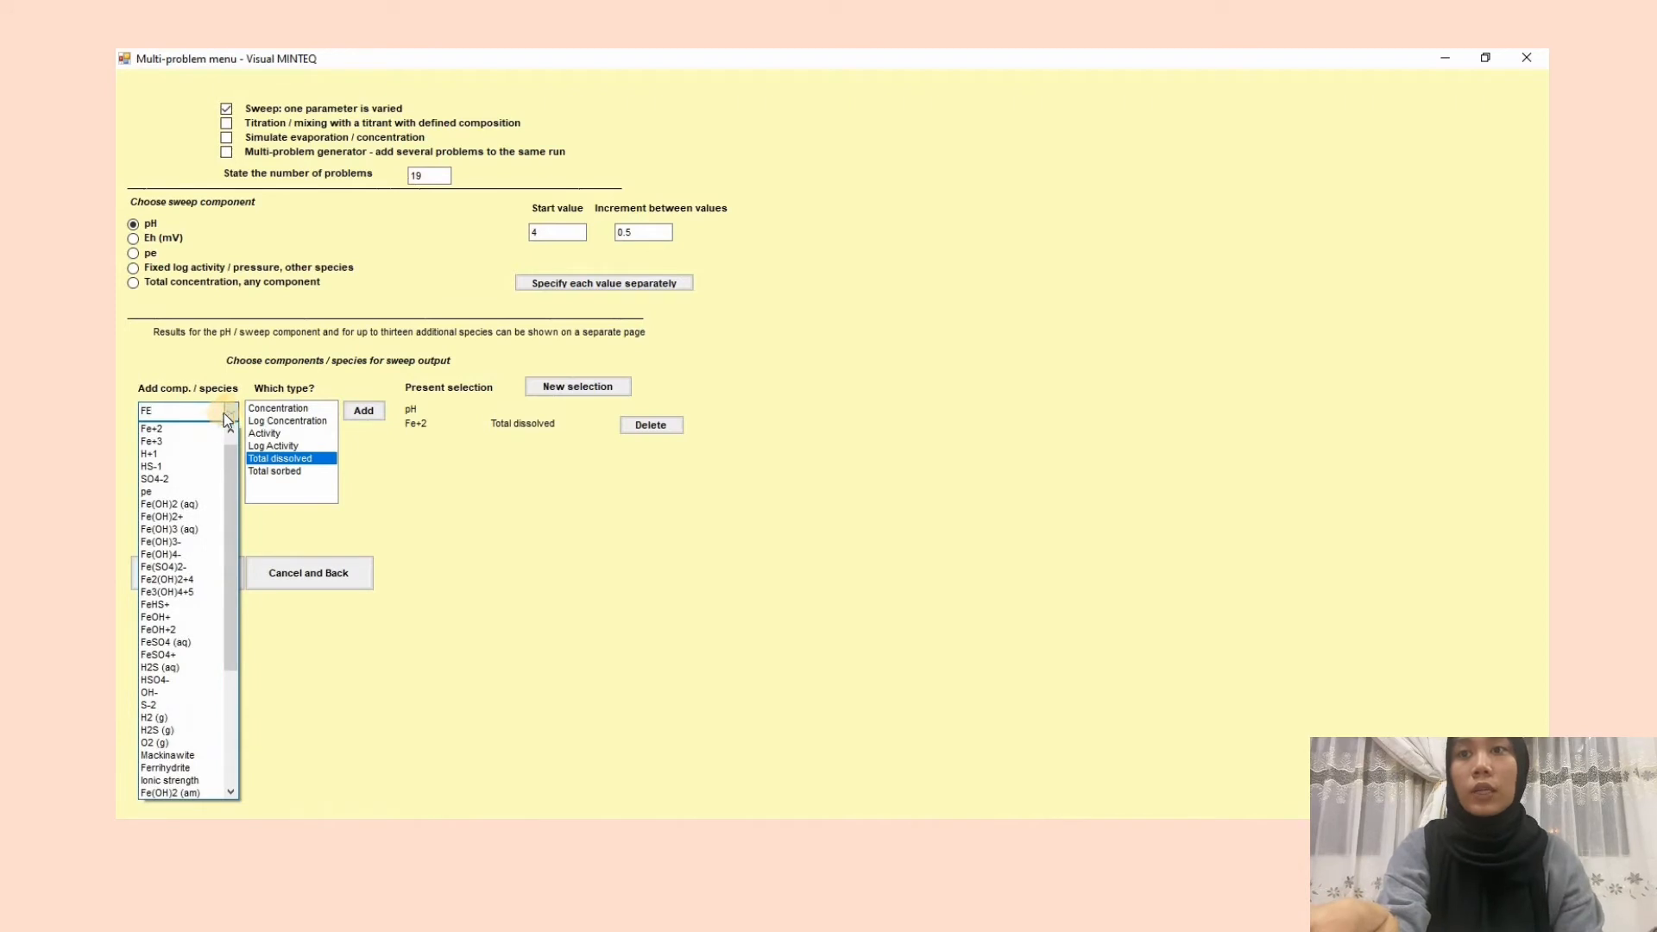
pyautogui.click(190, 441)
pyautogui.click(281, 459)
pyautogui.click(364, 411)
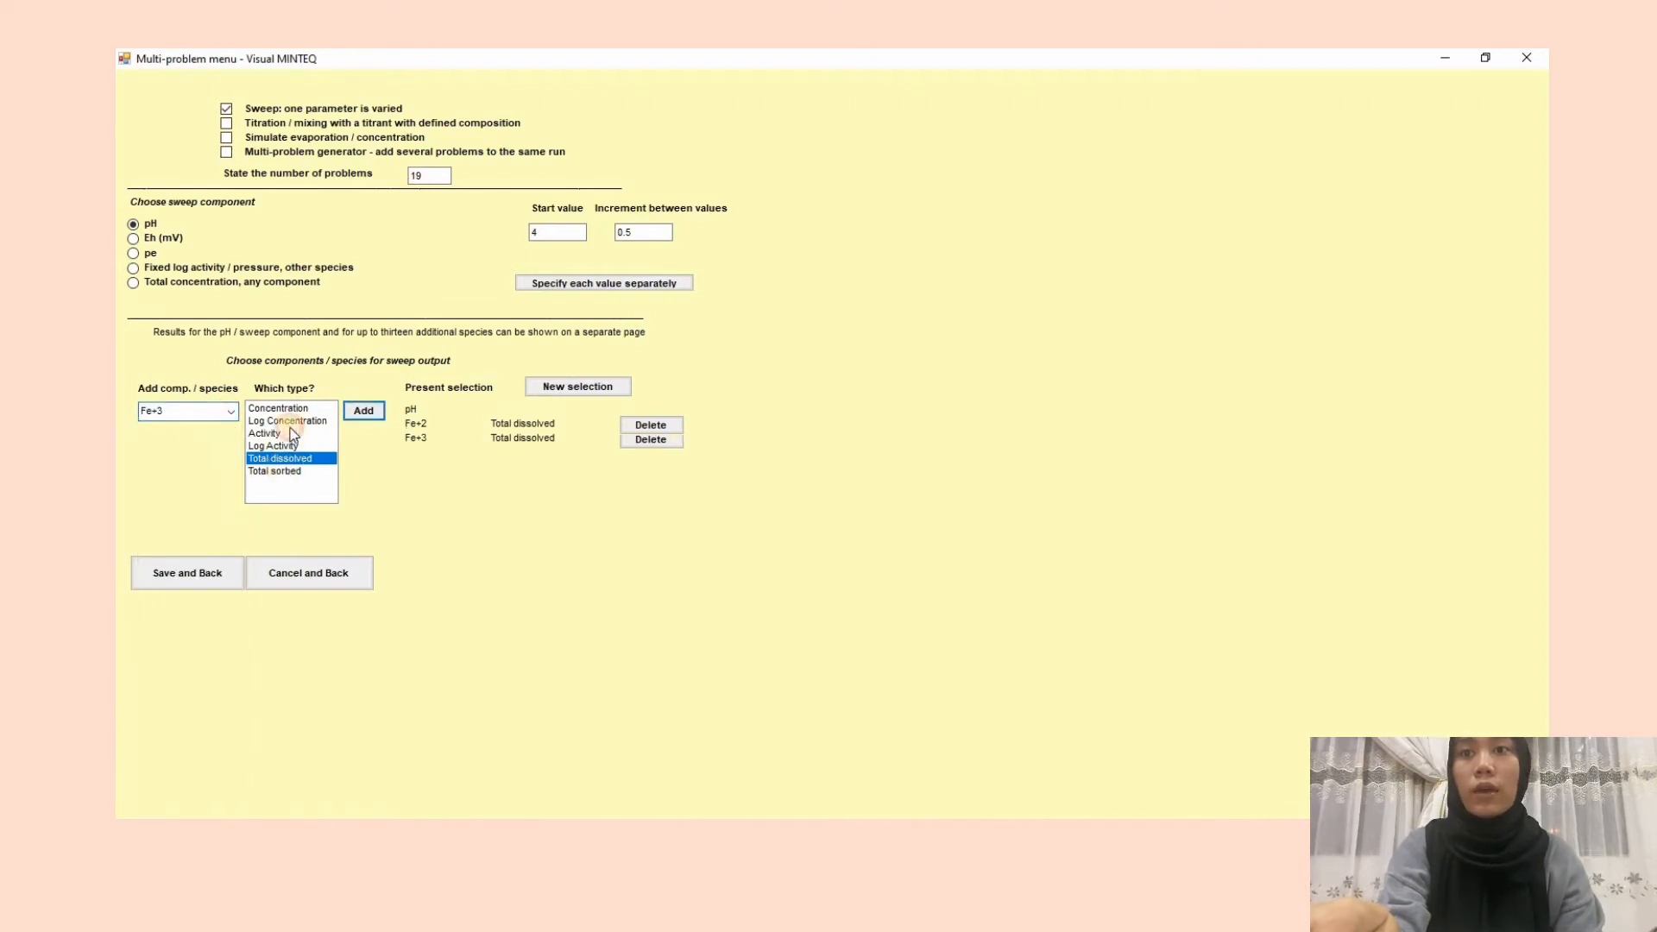
# - Add the total dissolved amounts of HS-1 and SO4-2 to the sweep output selection
pyautogui.click(235, 412)
pyautogui.write('HS')
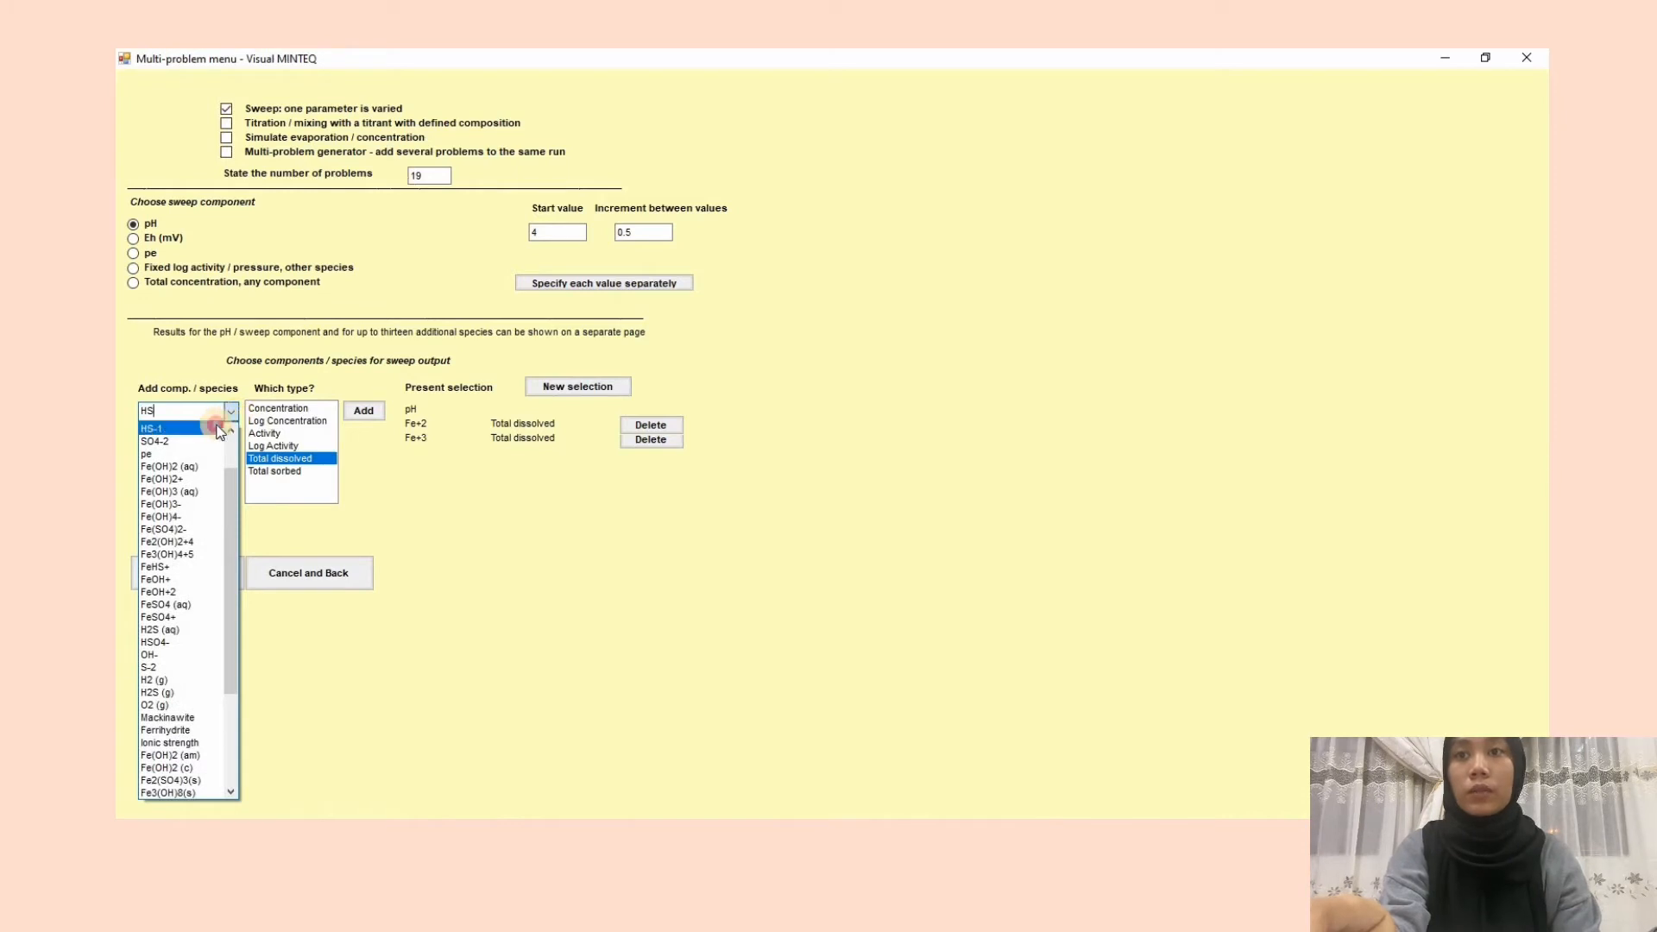
pyautogui.click(160, 428)
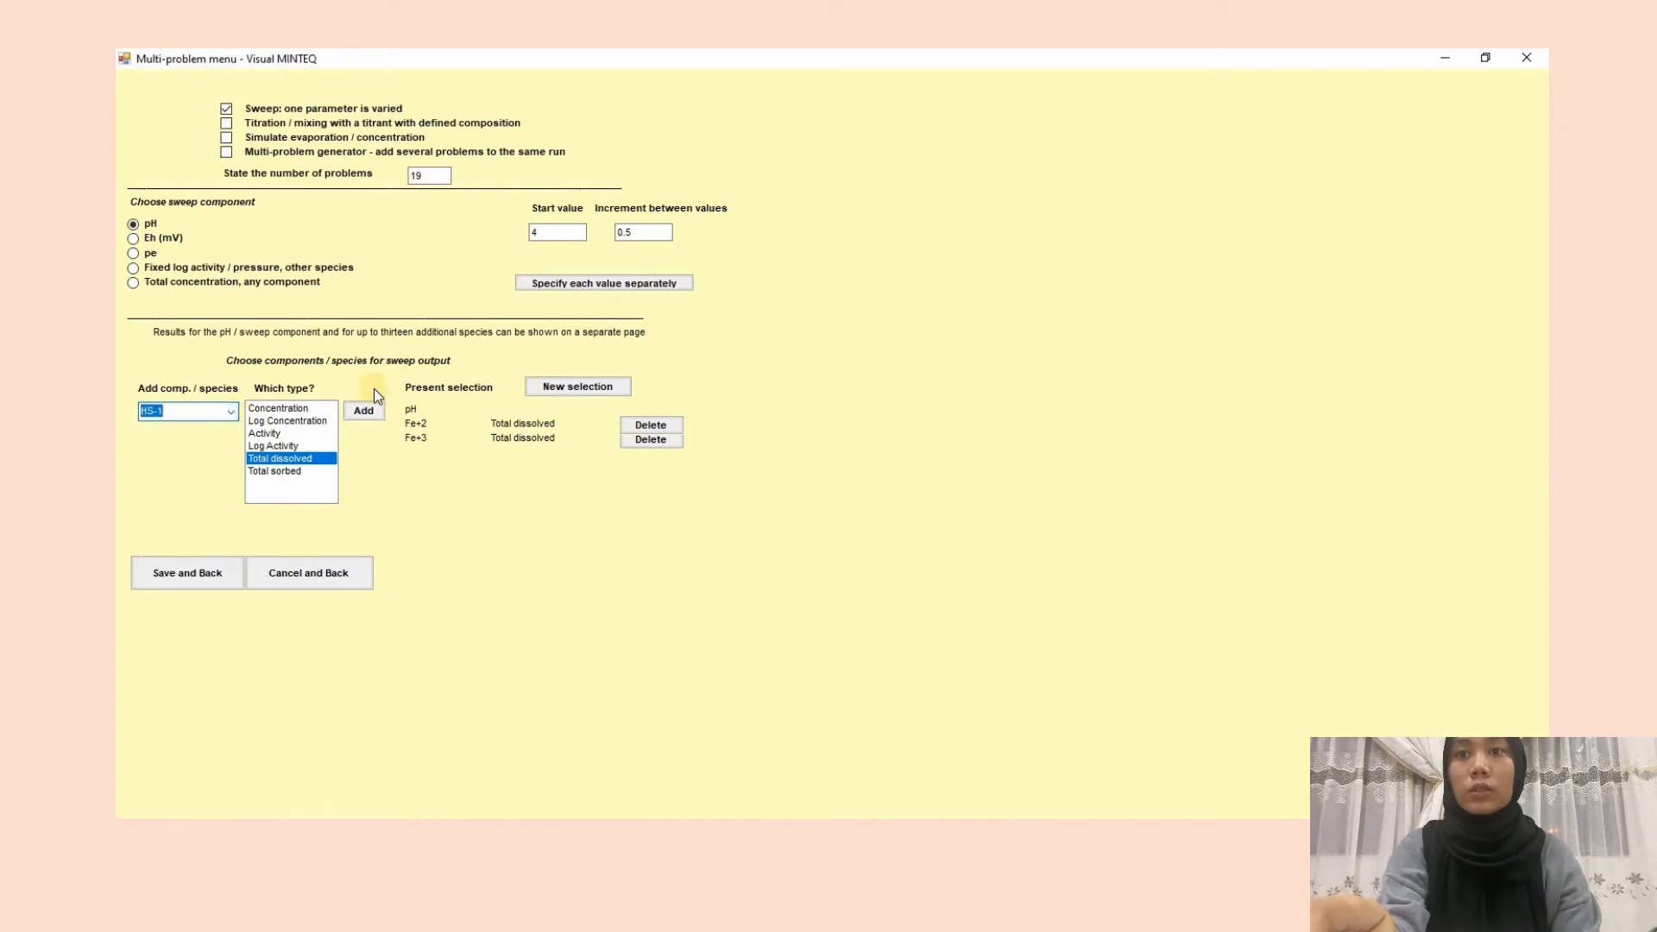
pyautogui.click(363, 411)
pyautogui.click(234, 412)
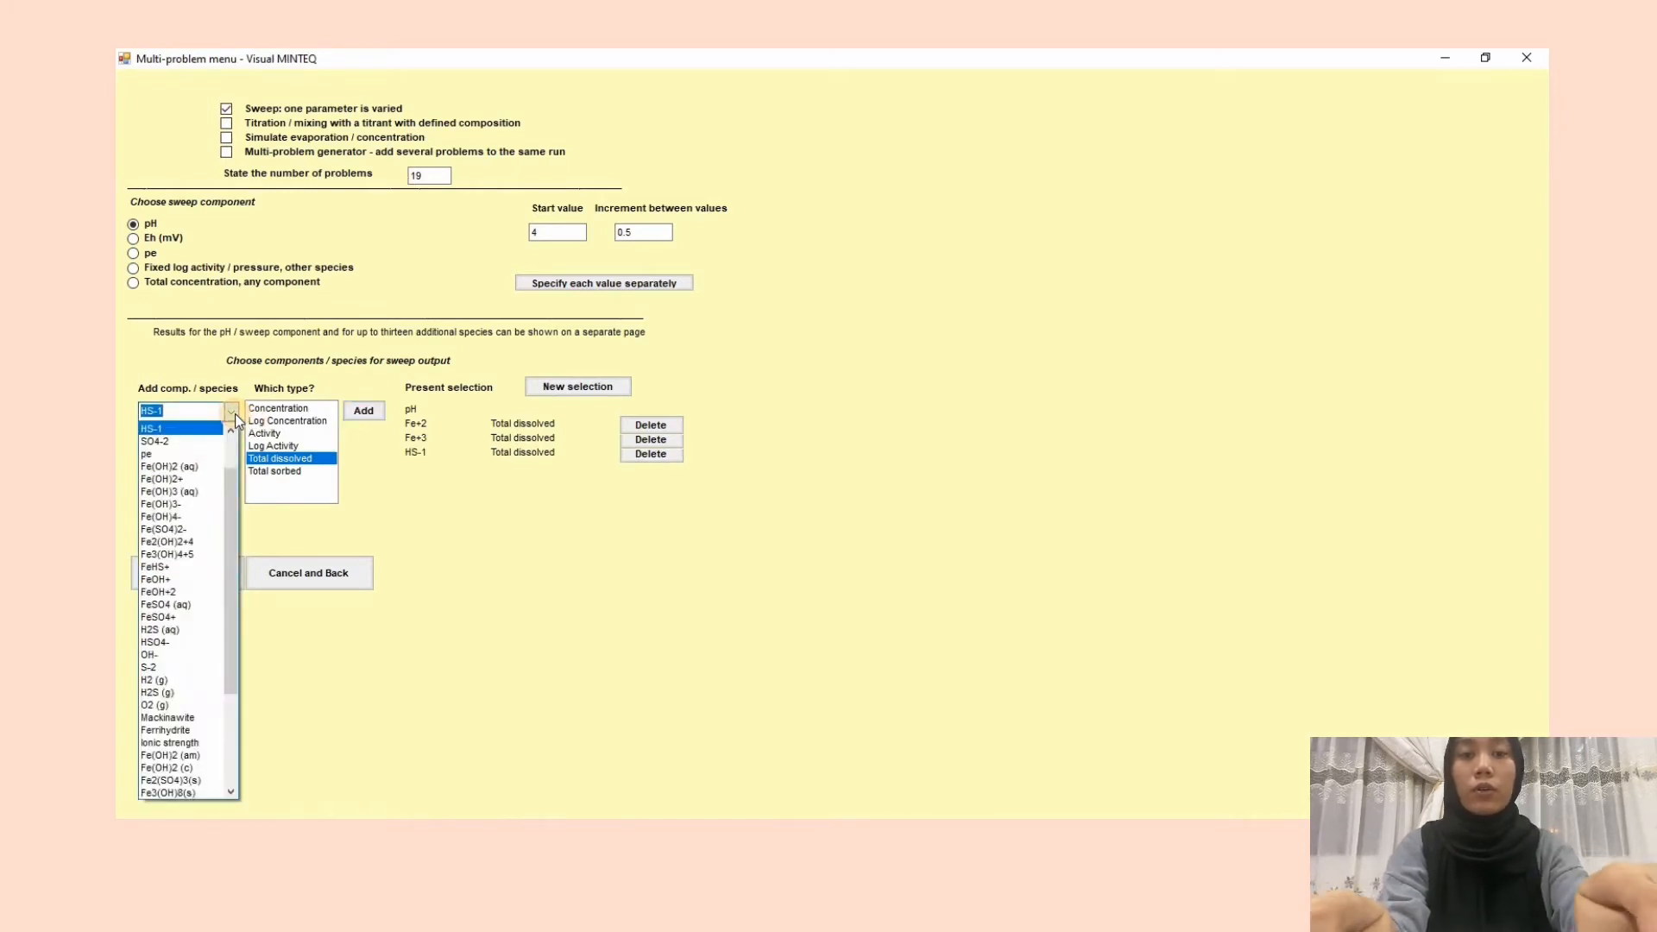
pyautogui.write('SO')
pyautogui.click(200, 428)
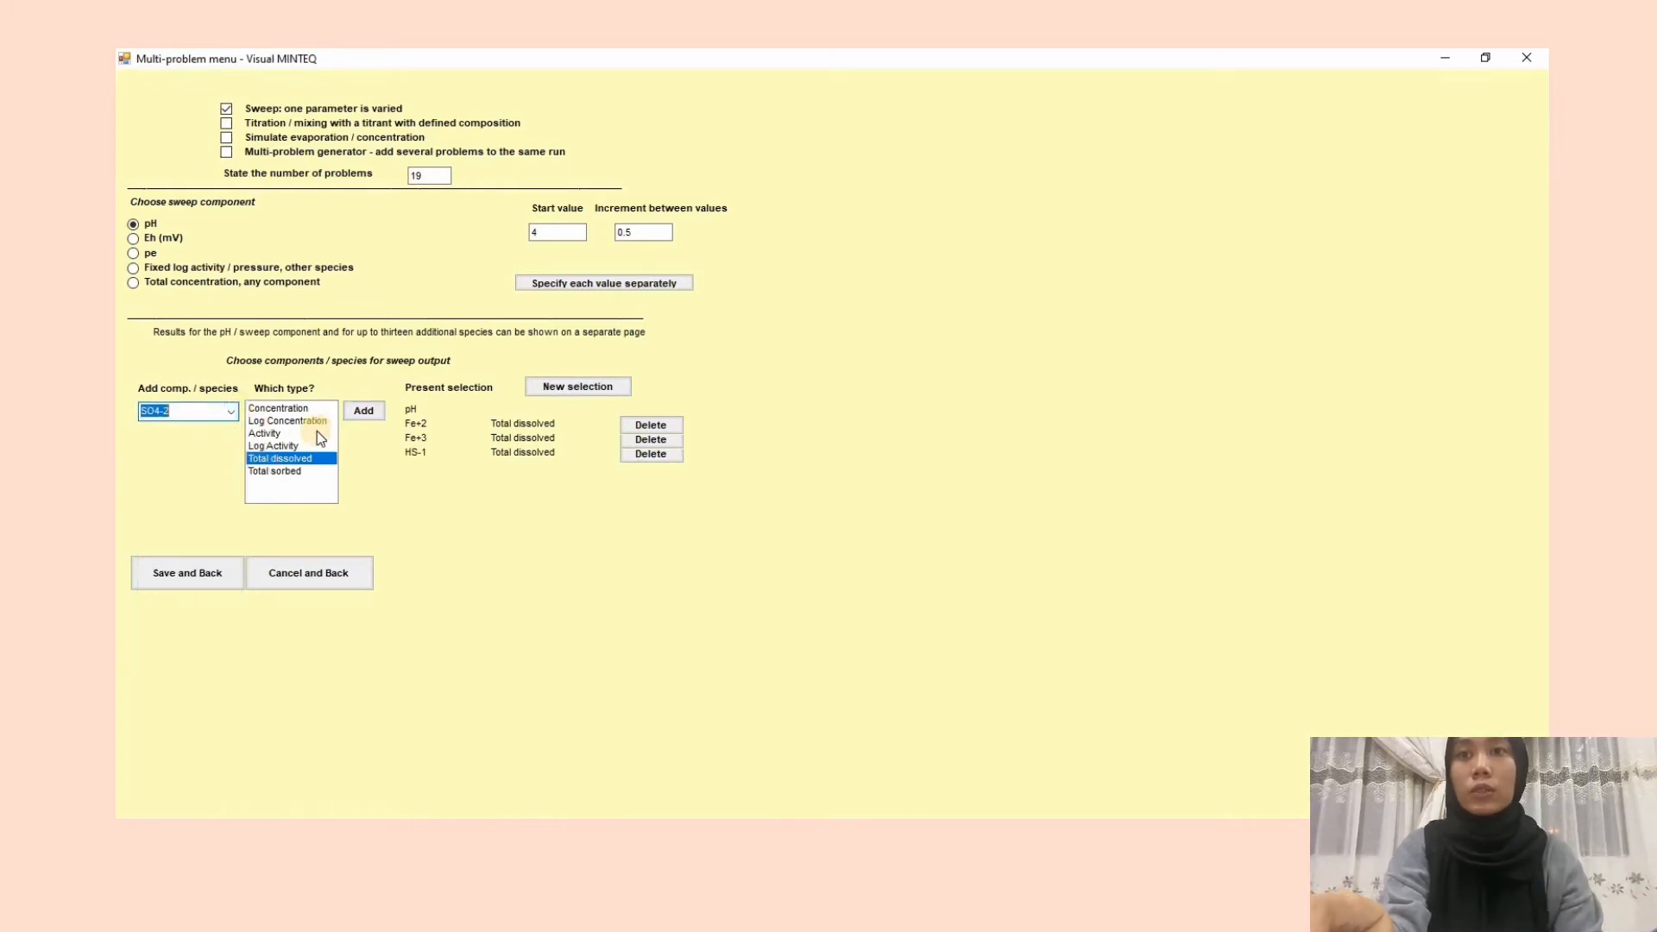
pyautogui.click(359, 412)
# - Add the concentration of H2S (aq) to the sweep output and save the multi-problem settings
pyautogui.click(227, 416)
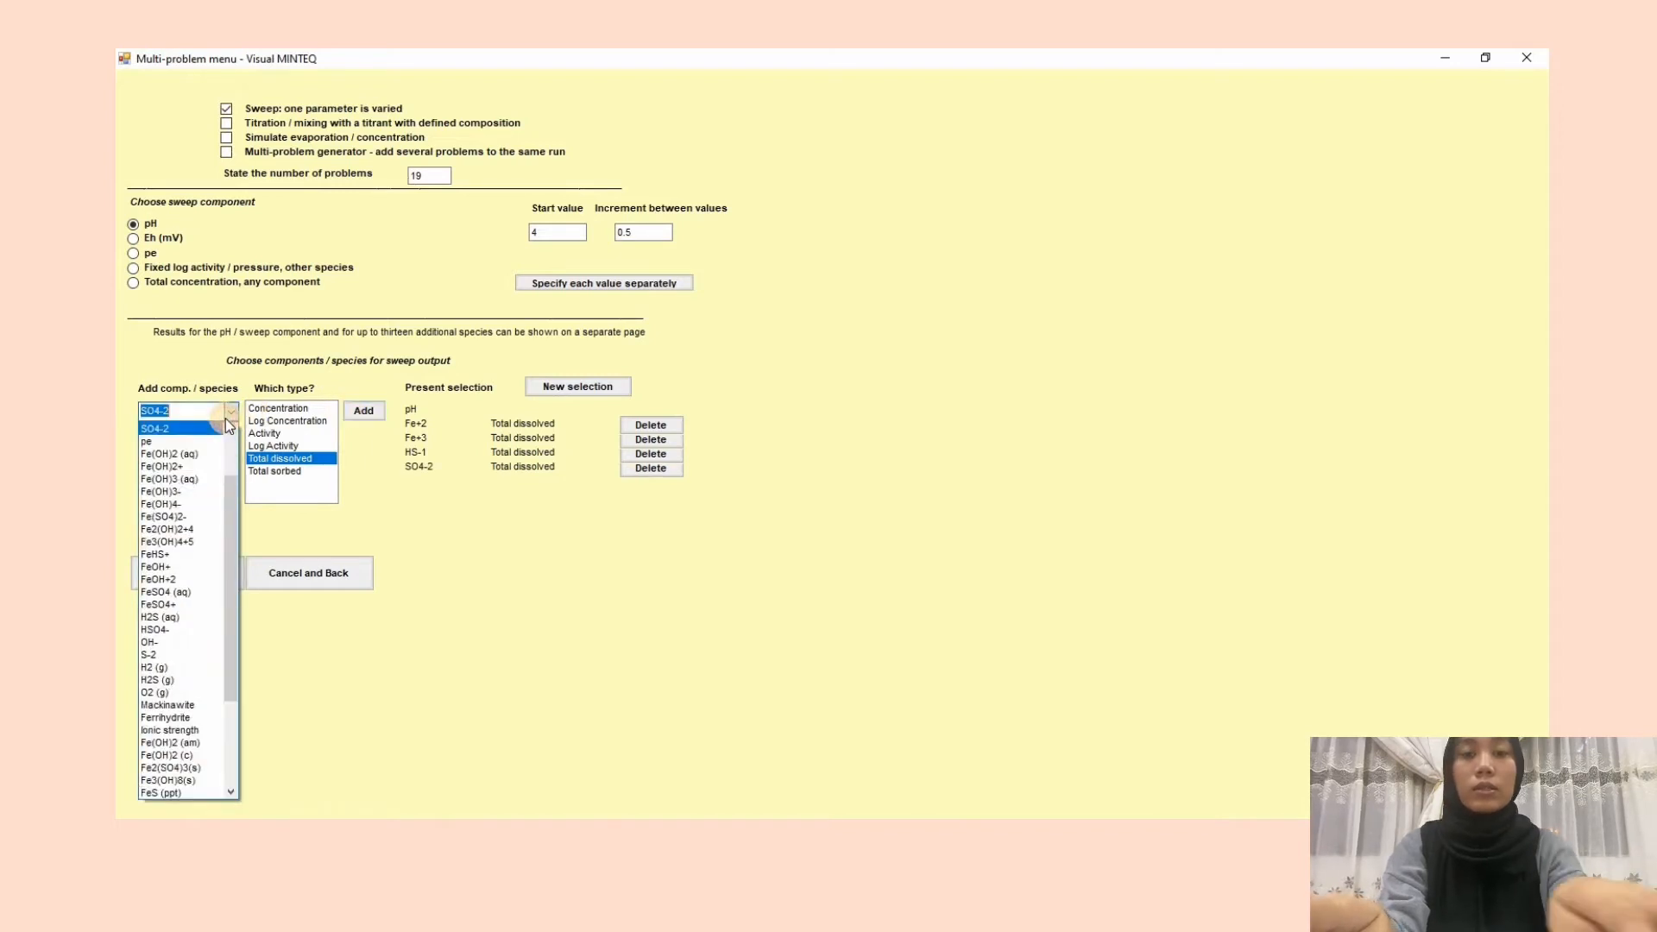
pyautogui.write('H2')
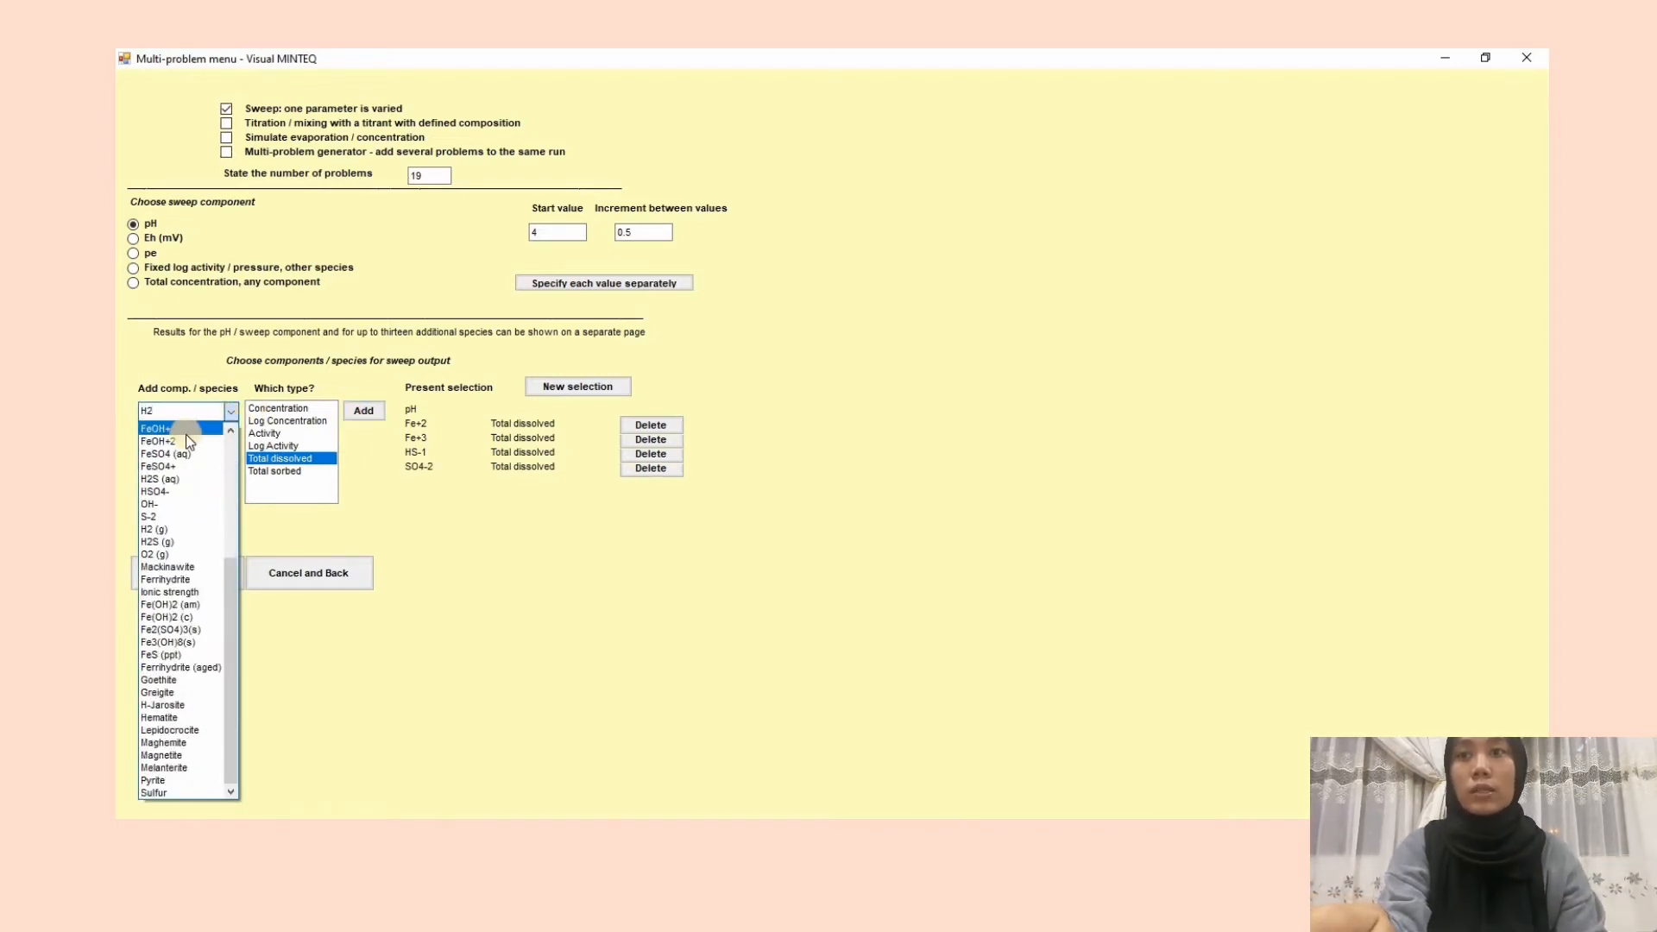
pyautogui.click(177, 479)
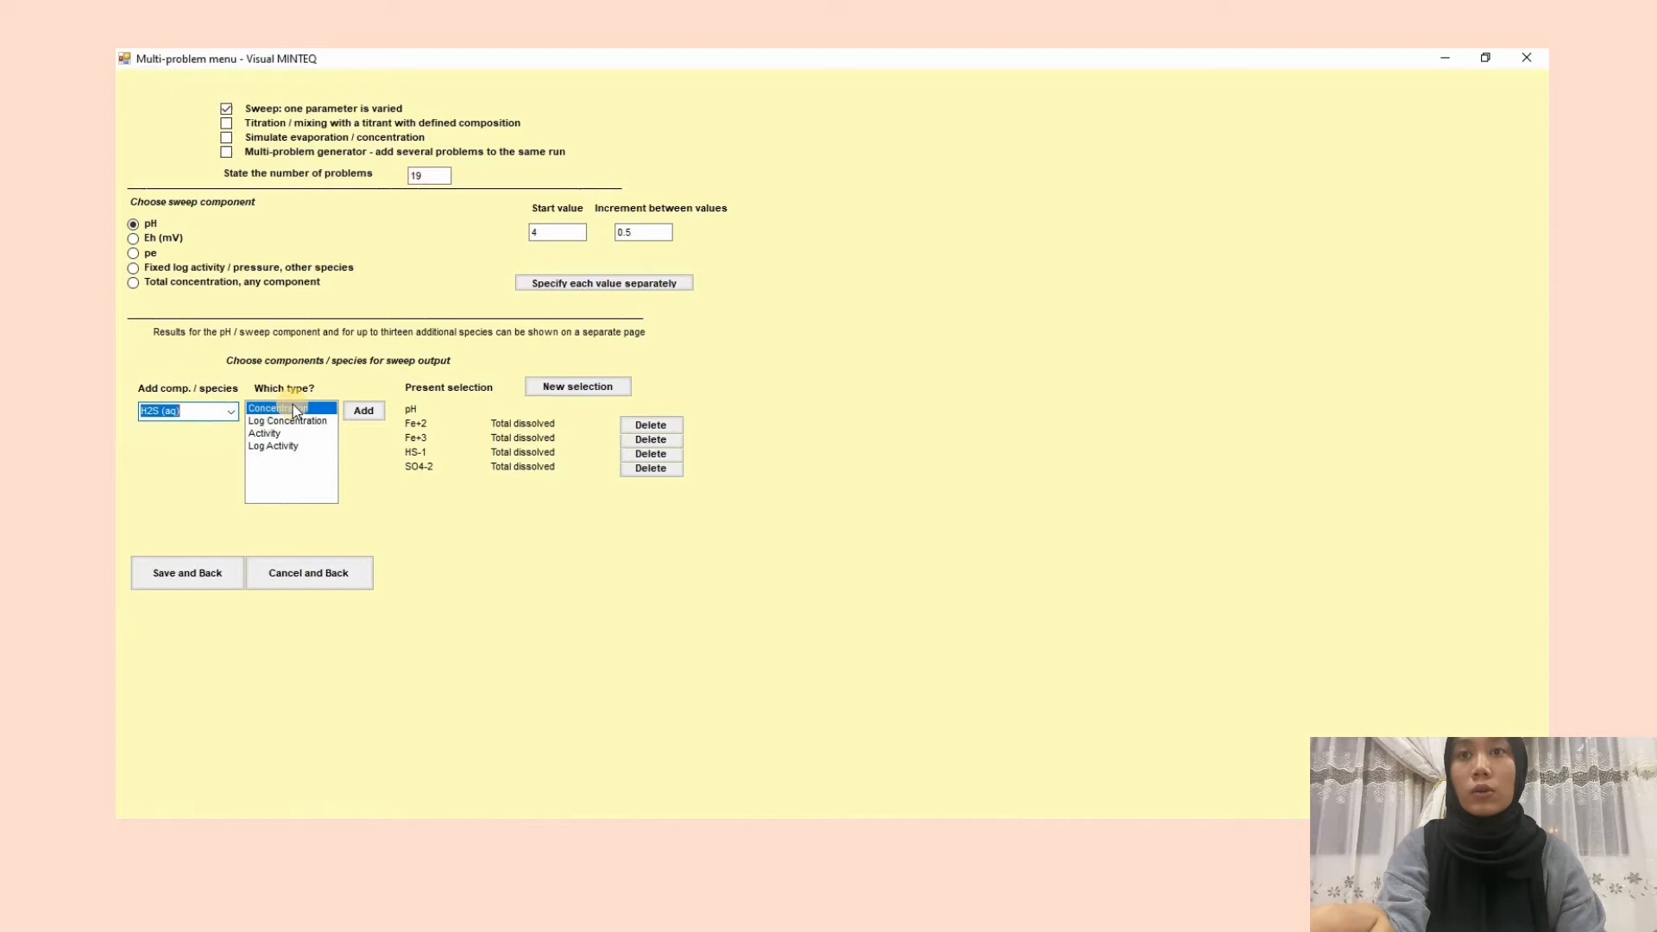
pyautogui.click(362, 418)
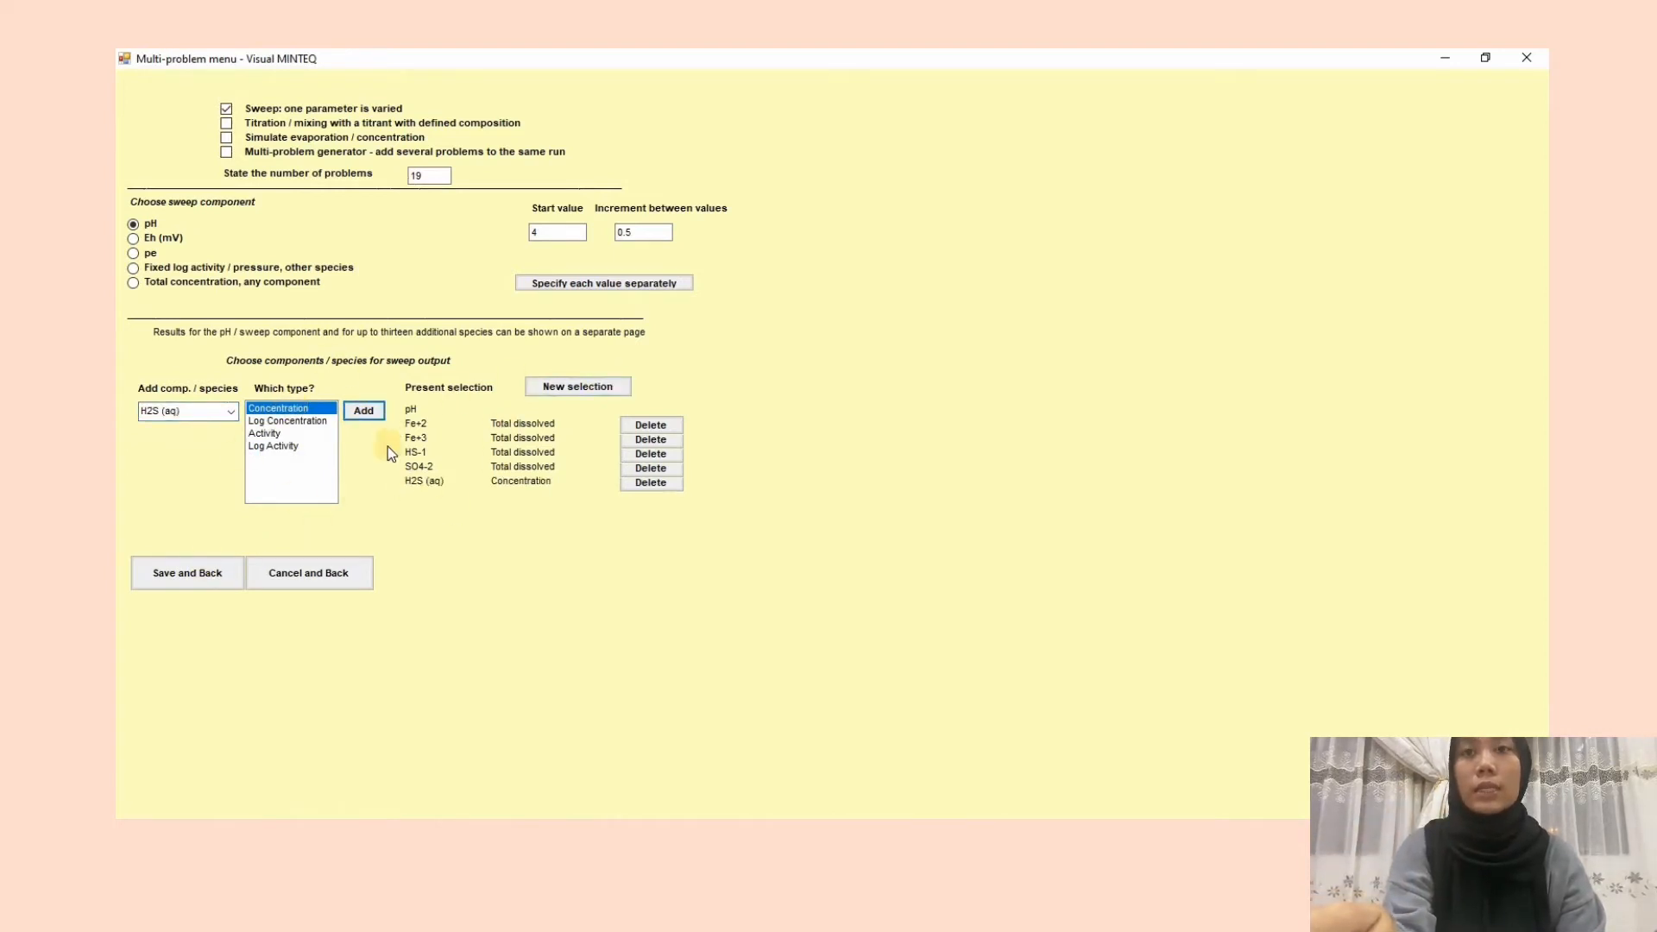
pyautogui.click(205, 573)
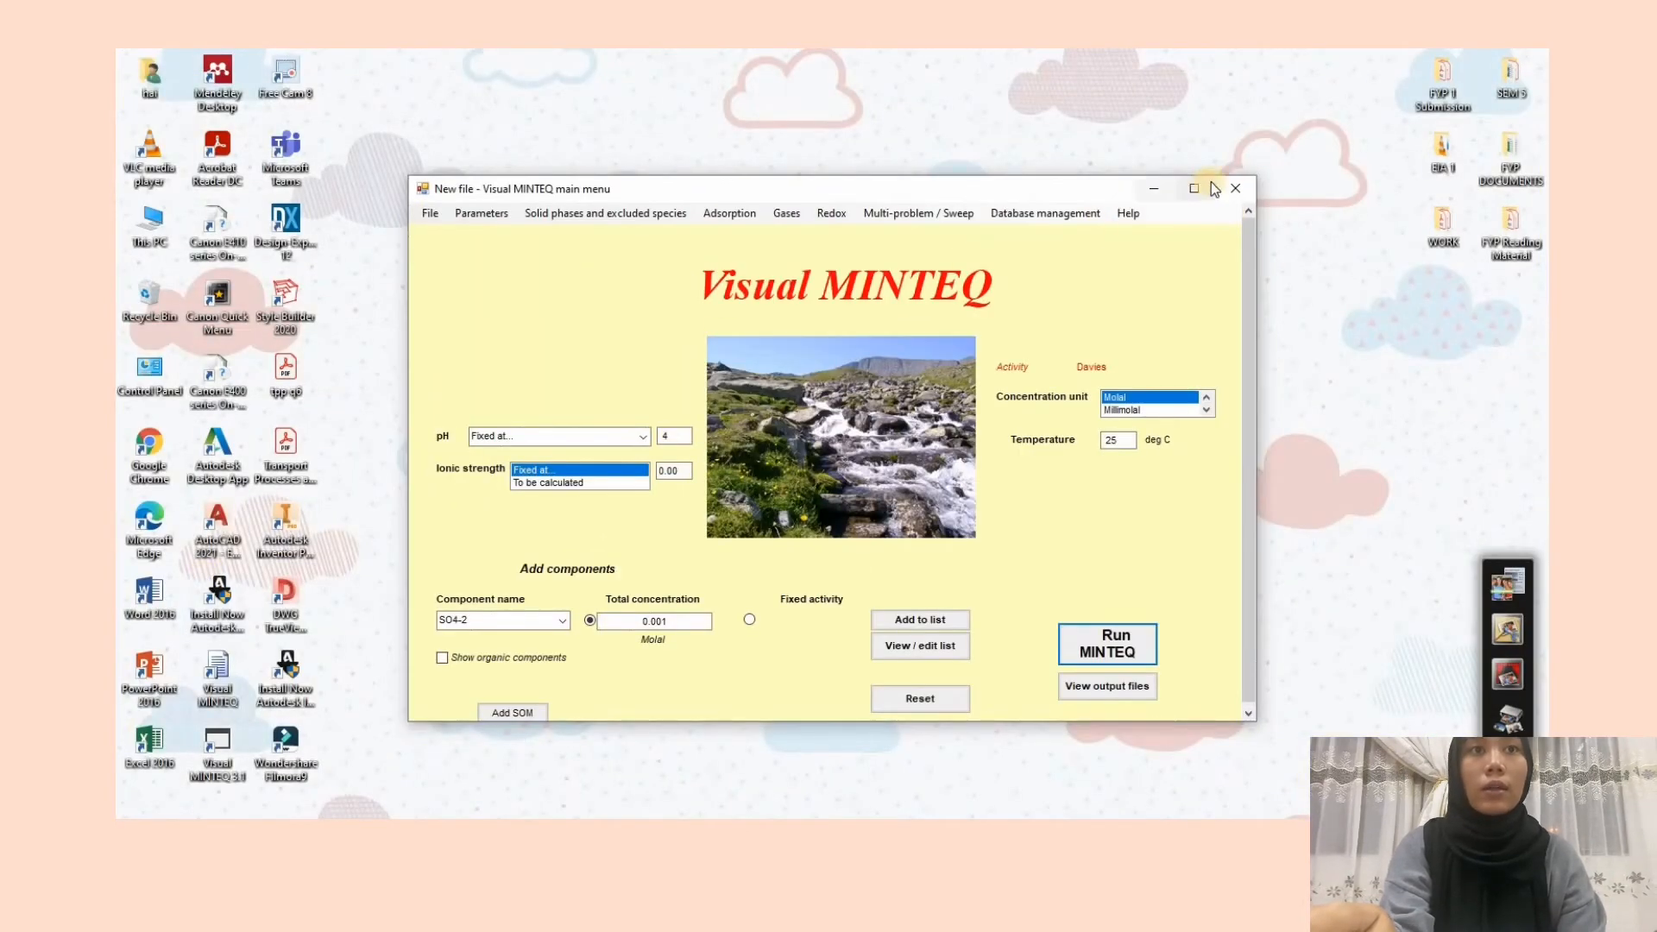
# - Run the MINTEQ calculation from the maximized main menu and enlarge the output window to full screen
pyautogui.click(1208, 186)
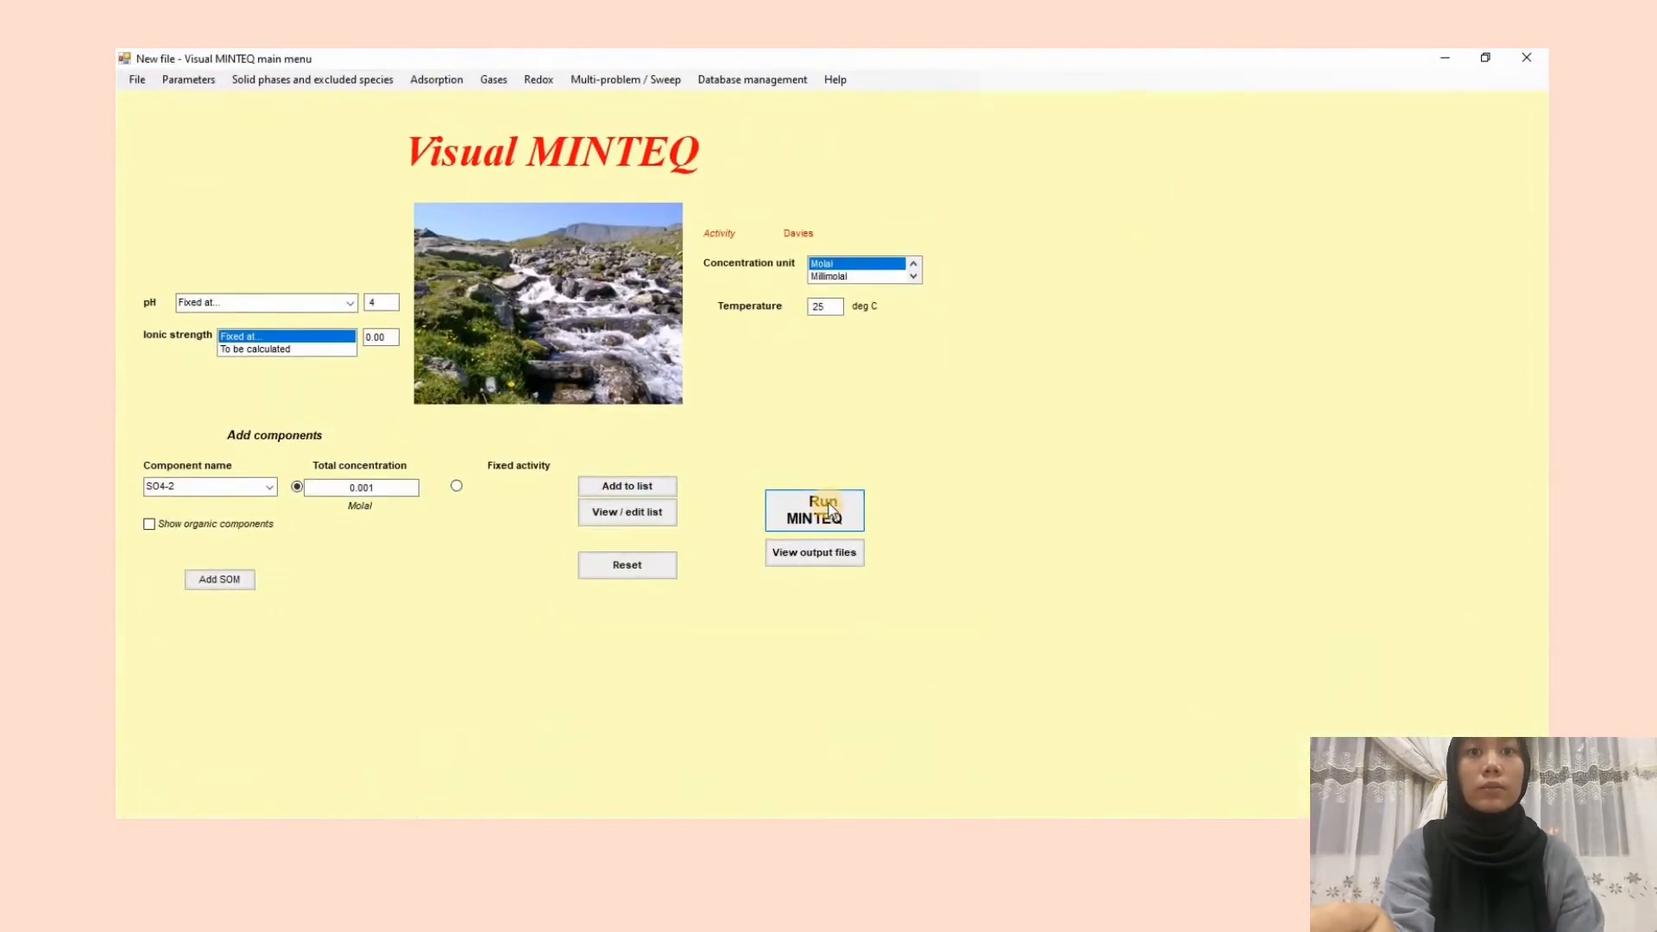
pyautogui.click(830, 509)
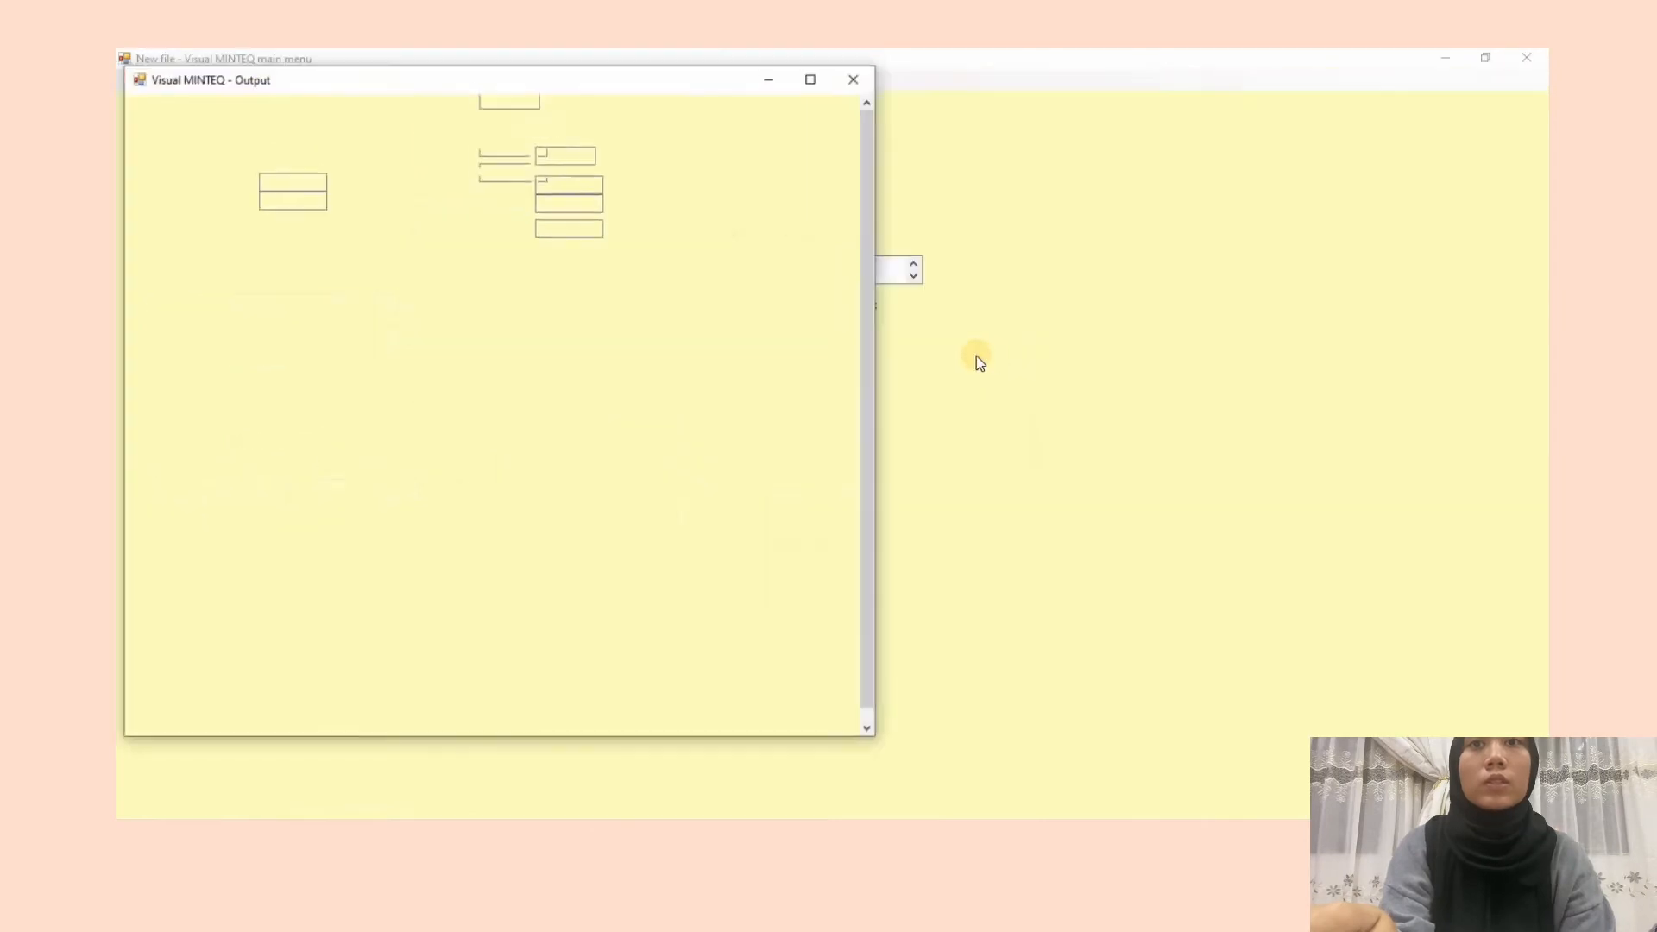
pyautogui.click(1131, 140)
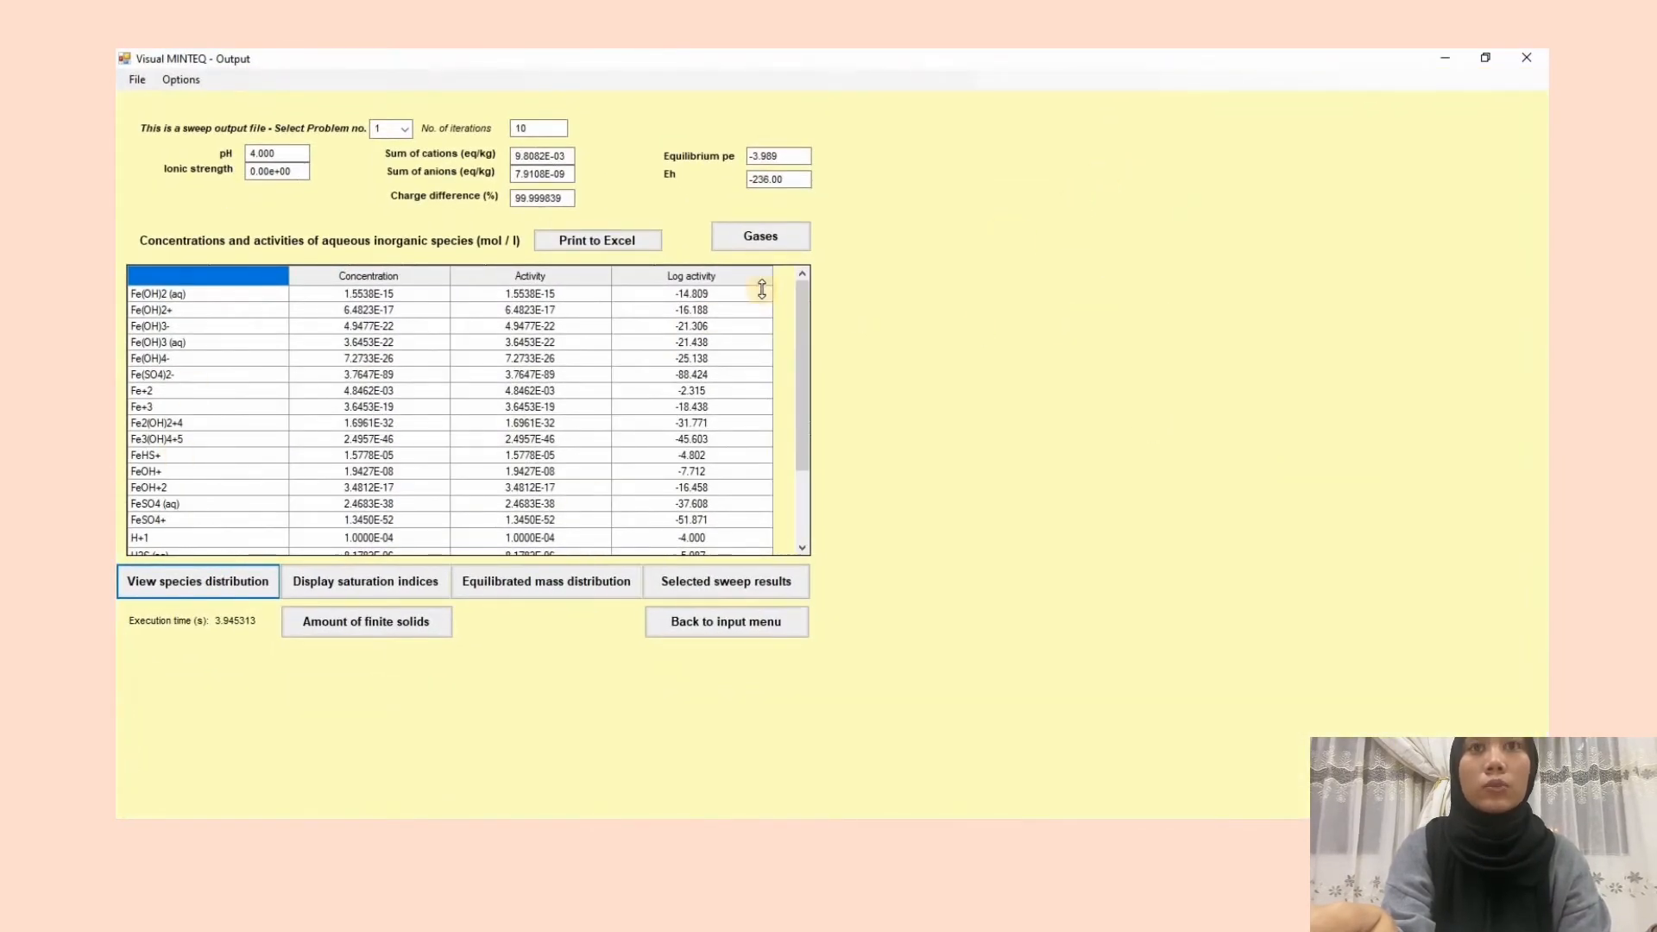
# - Open the selected sweep results, export them to Excel, and maximize the new workbook
pyautogui.click(758, 162)
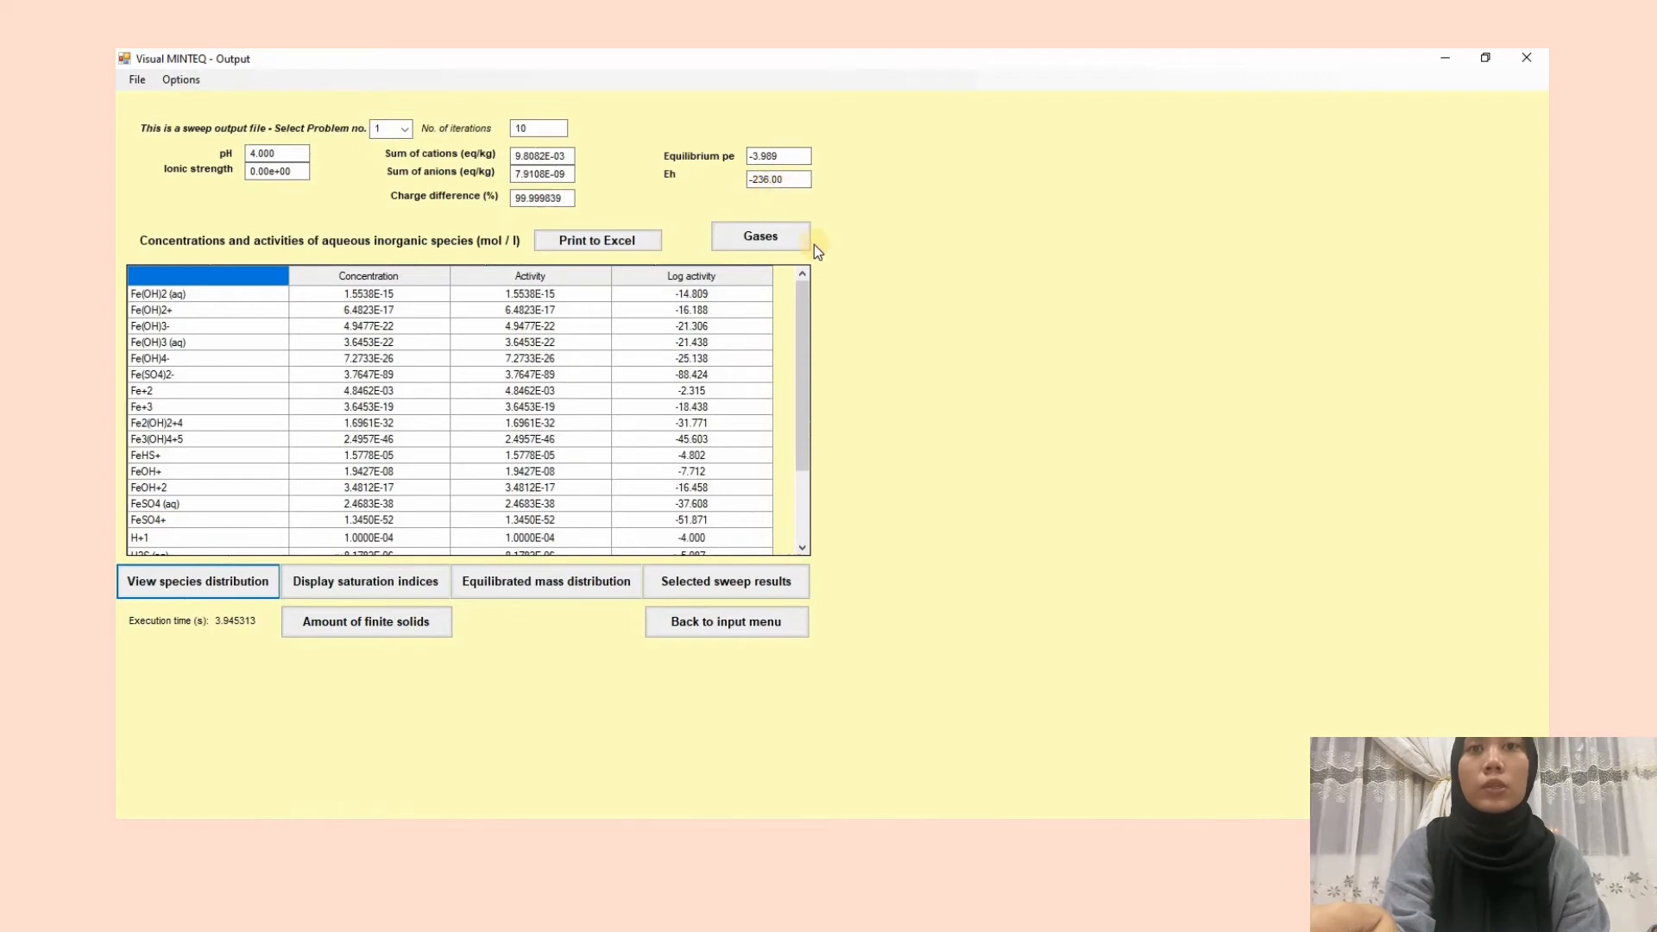
pyautogui.click(768, 583)
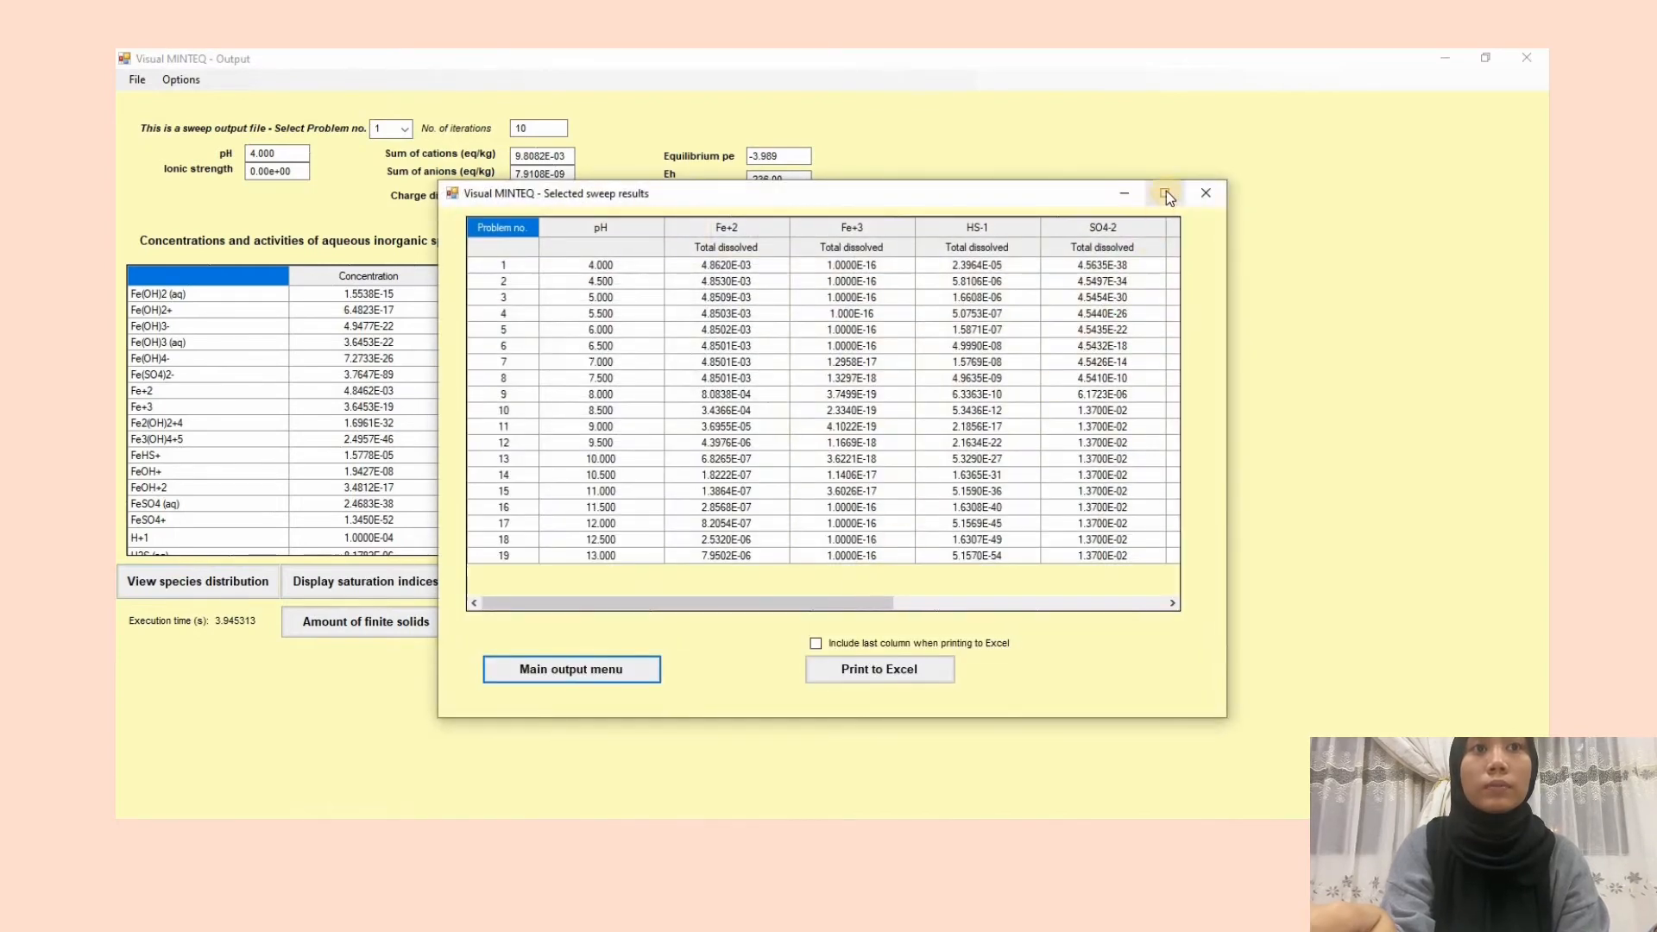
pyautogui.moveTo(1077, 183); pyautogui.dragTo(1015, 111)
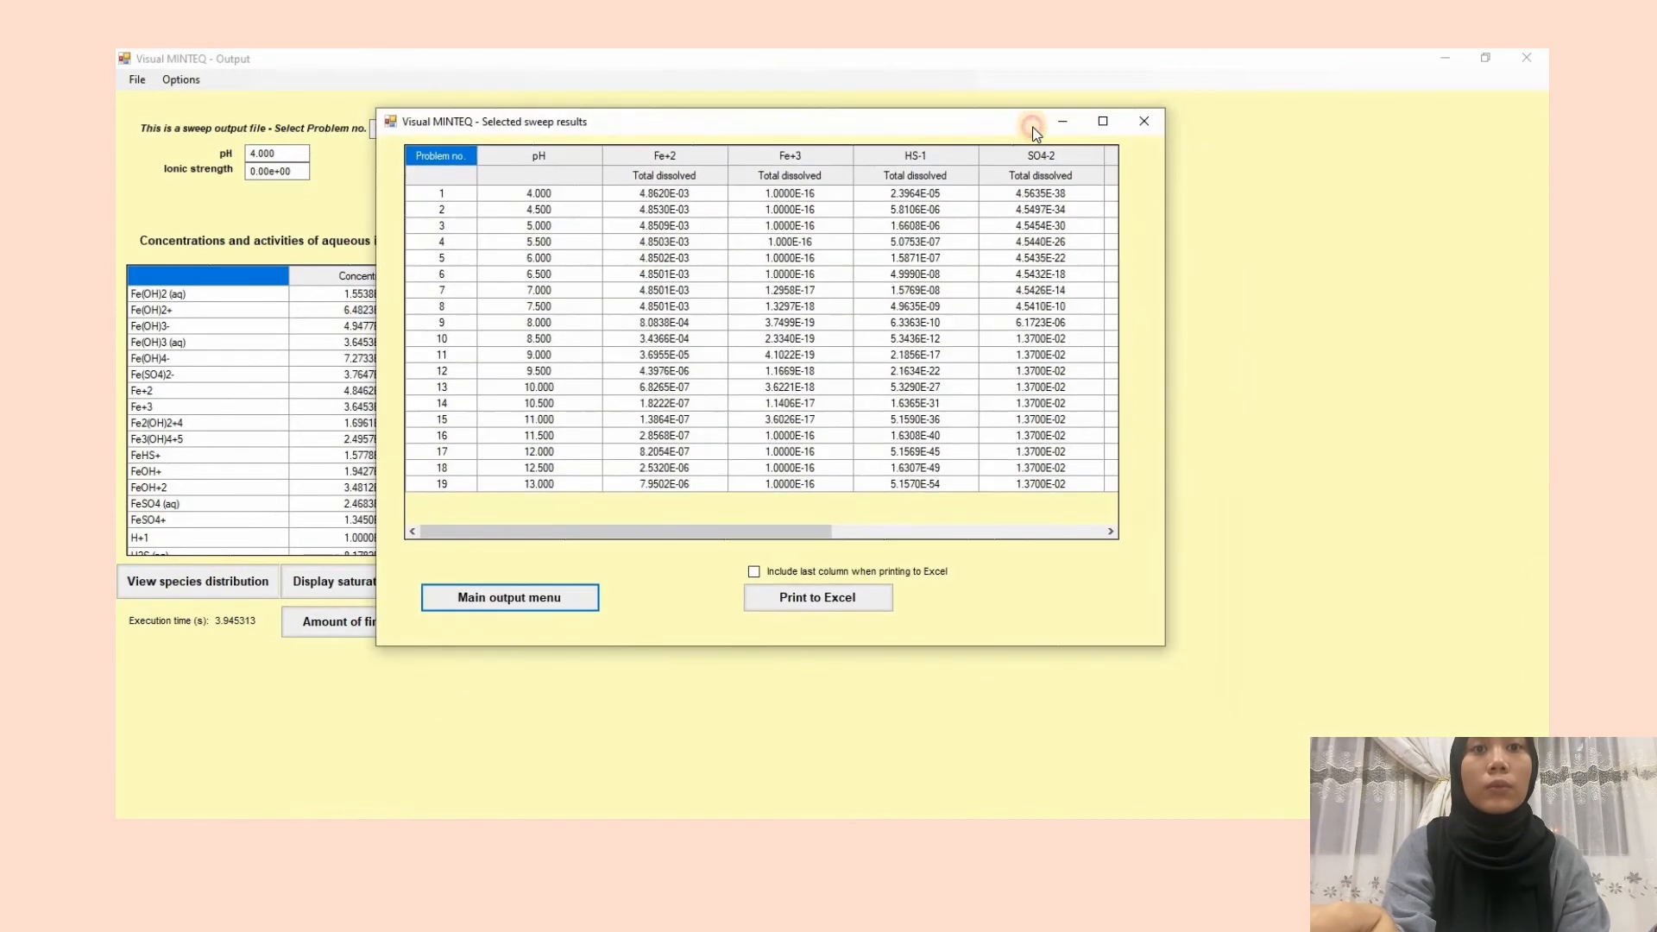
pyautogui.click(831, 603)
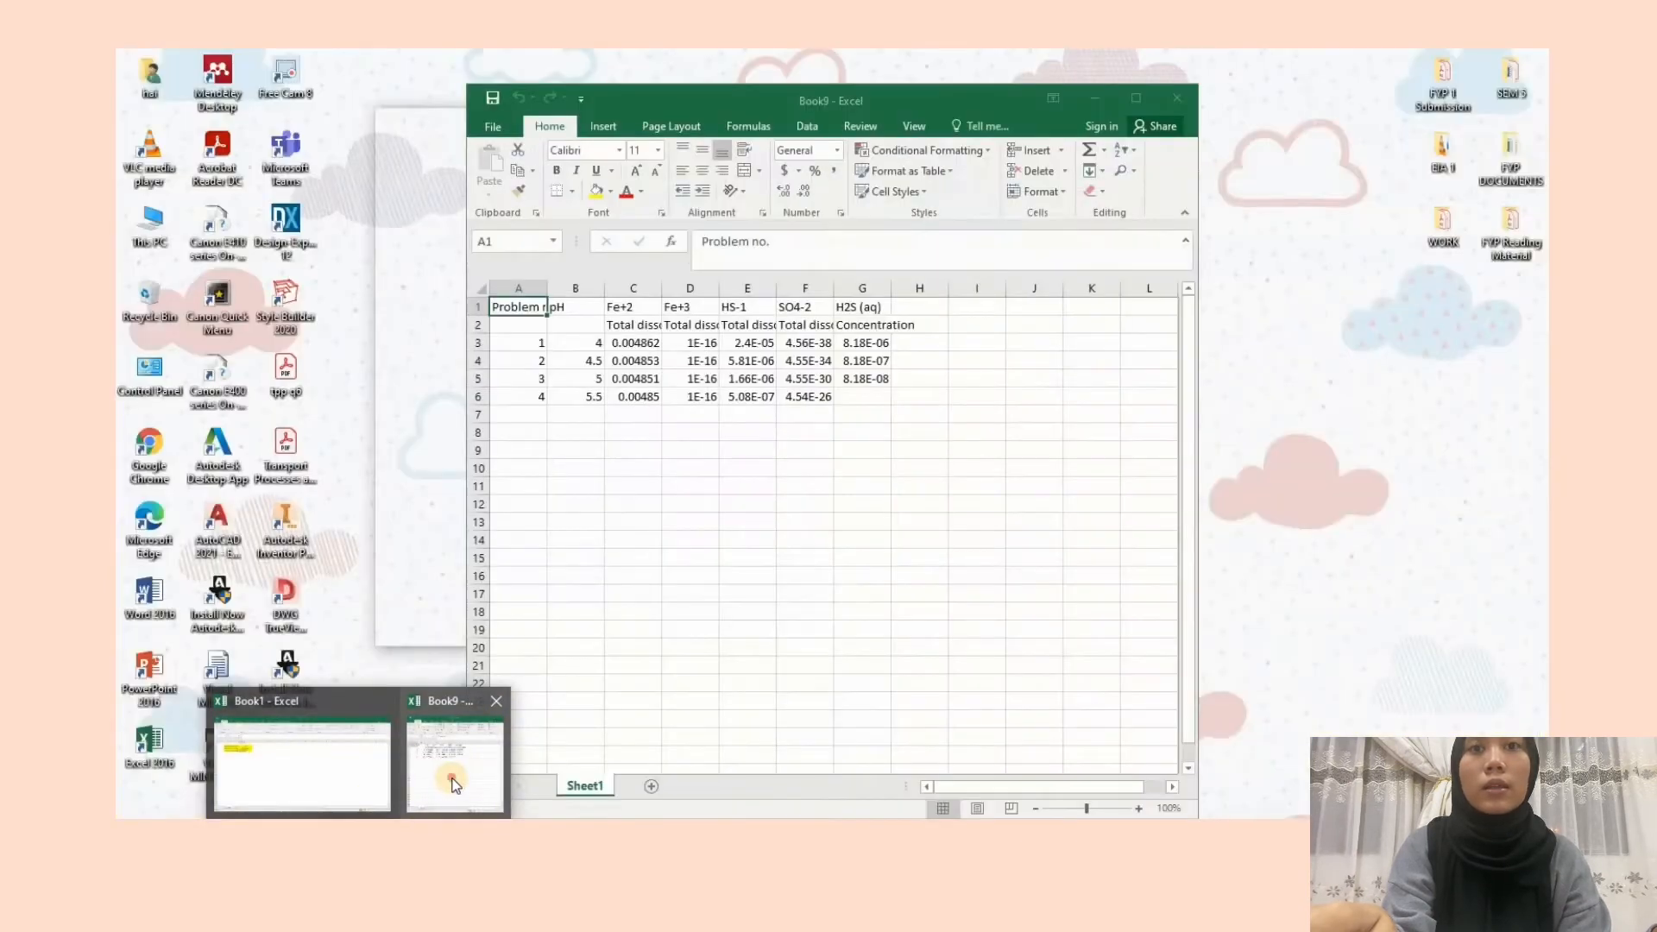
pyautogui.click(451, 782)
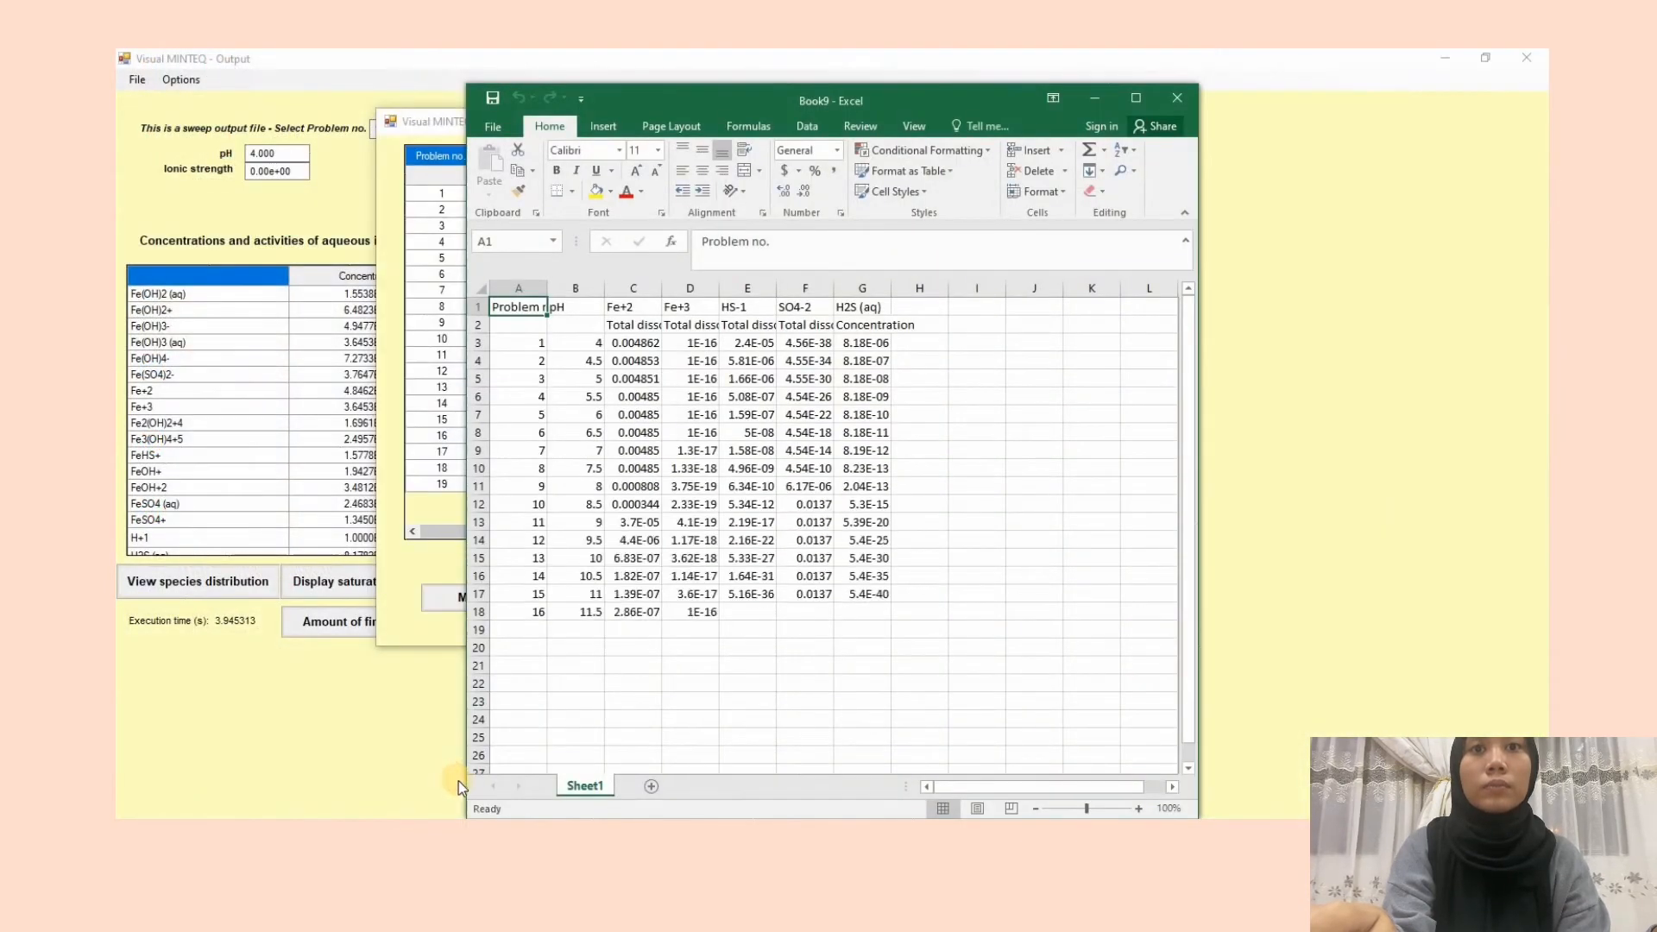
pyautogui.click(1136, 98)
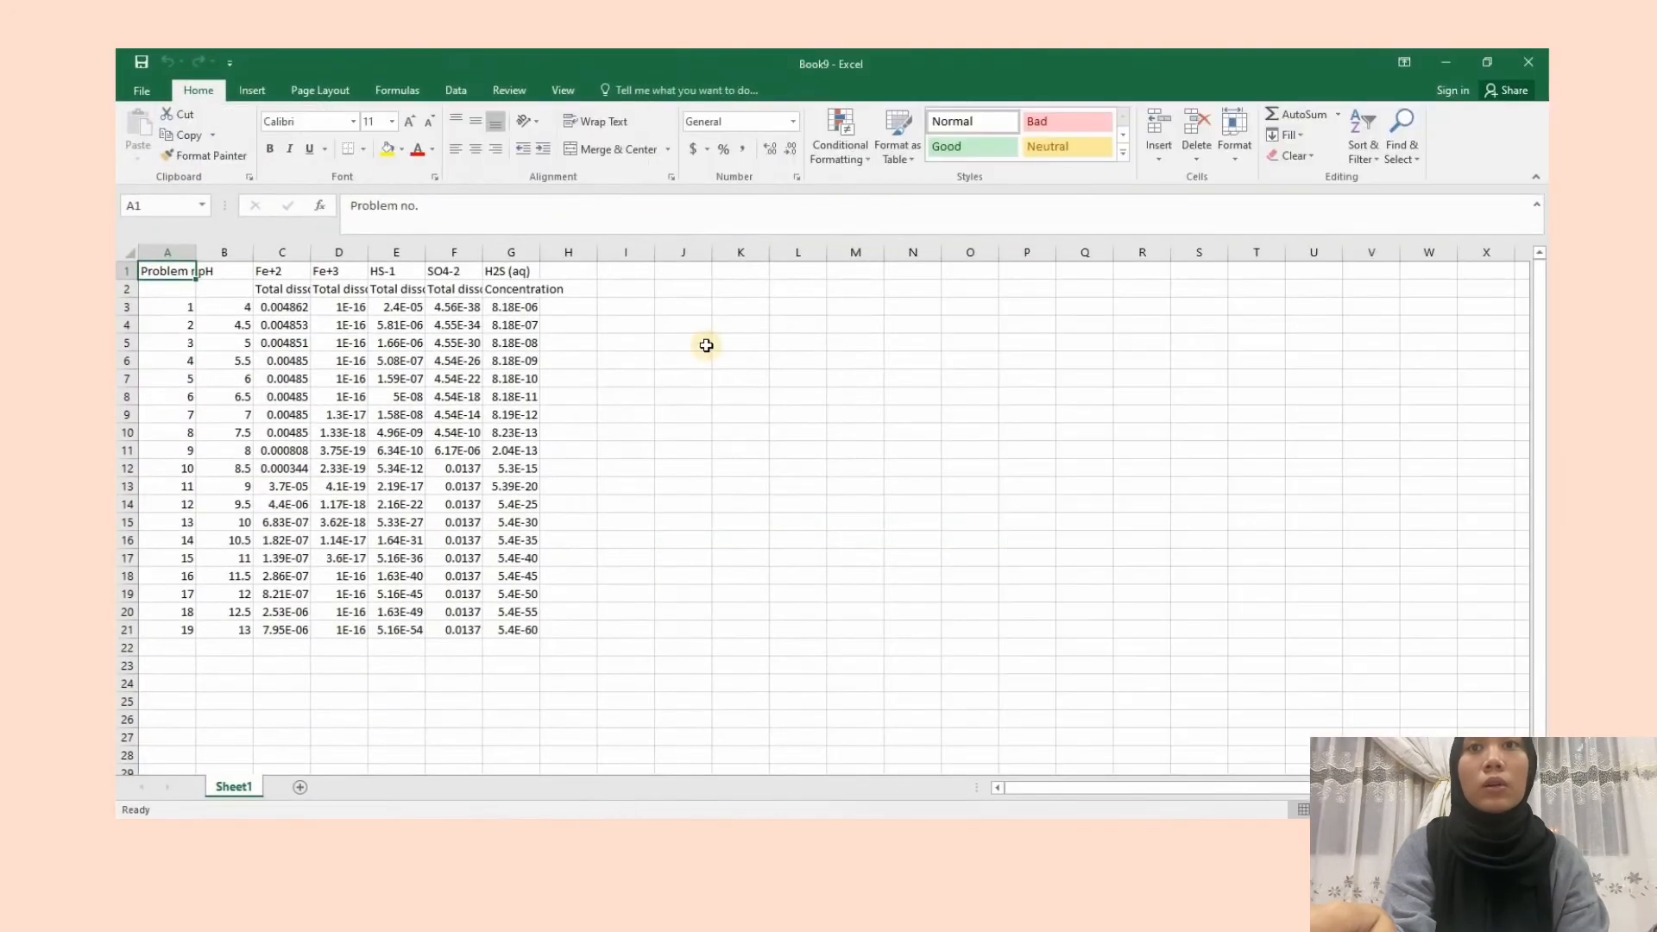
# - Swap the two header rows of C to G so the Total dissolved and Concentration labels sit in row 1 above the species names
pyautogui.moveTo(281, 271); pyautogui.dragTo(510, 274)
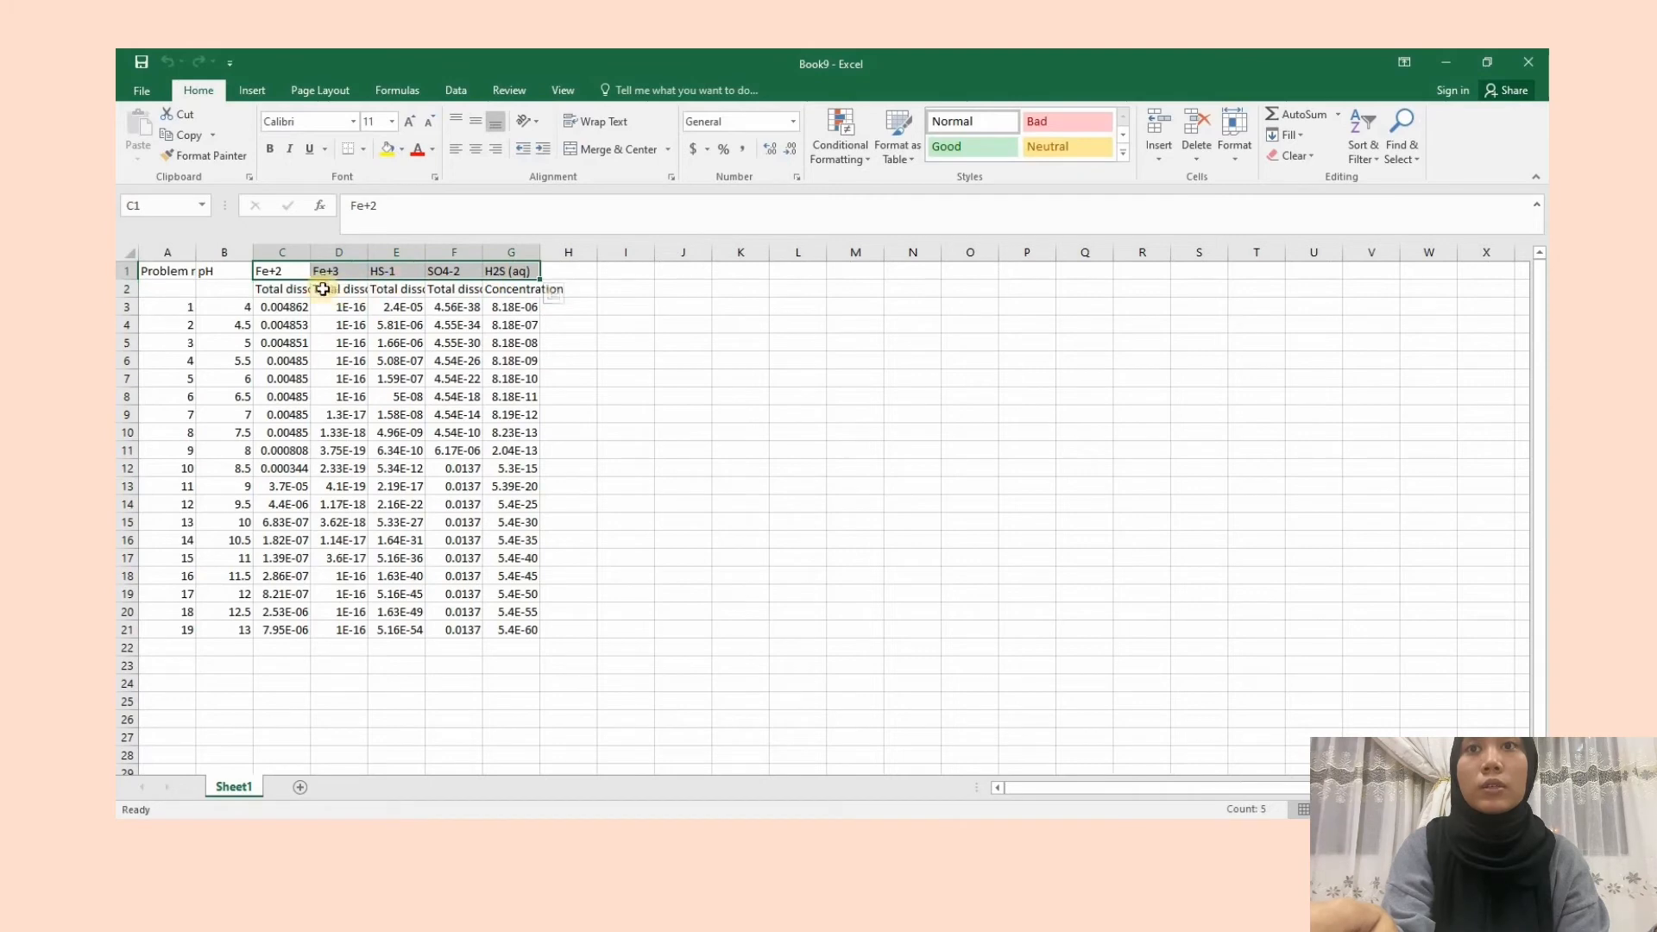
pyautogui.moveTo(274, 288); pyautogui.dragTo(851, 277)
pyautogui.moveTo(275, 275); pyautogui.dragTo(510, 274)
pyautogui.moveTo(323, 281); pyautogui.dragTo(325, 292)
pyautogui.click(617, 287)
pyautogui.moveTo(642, 288); pyautogui.dragTo(924, 288)
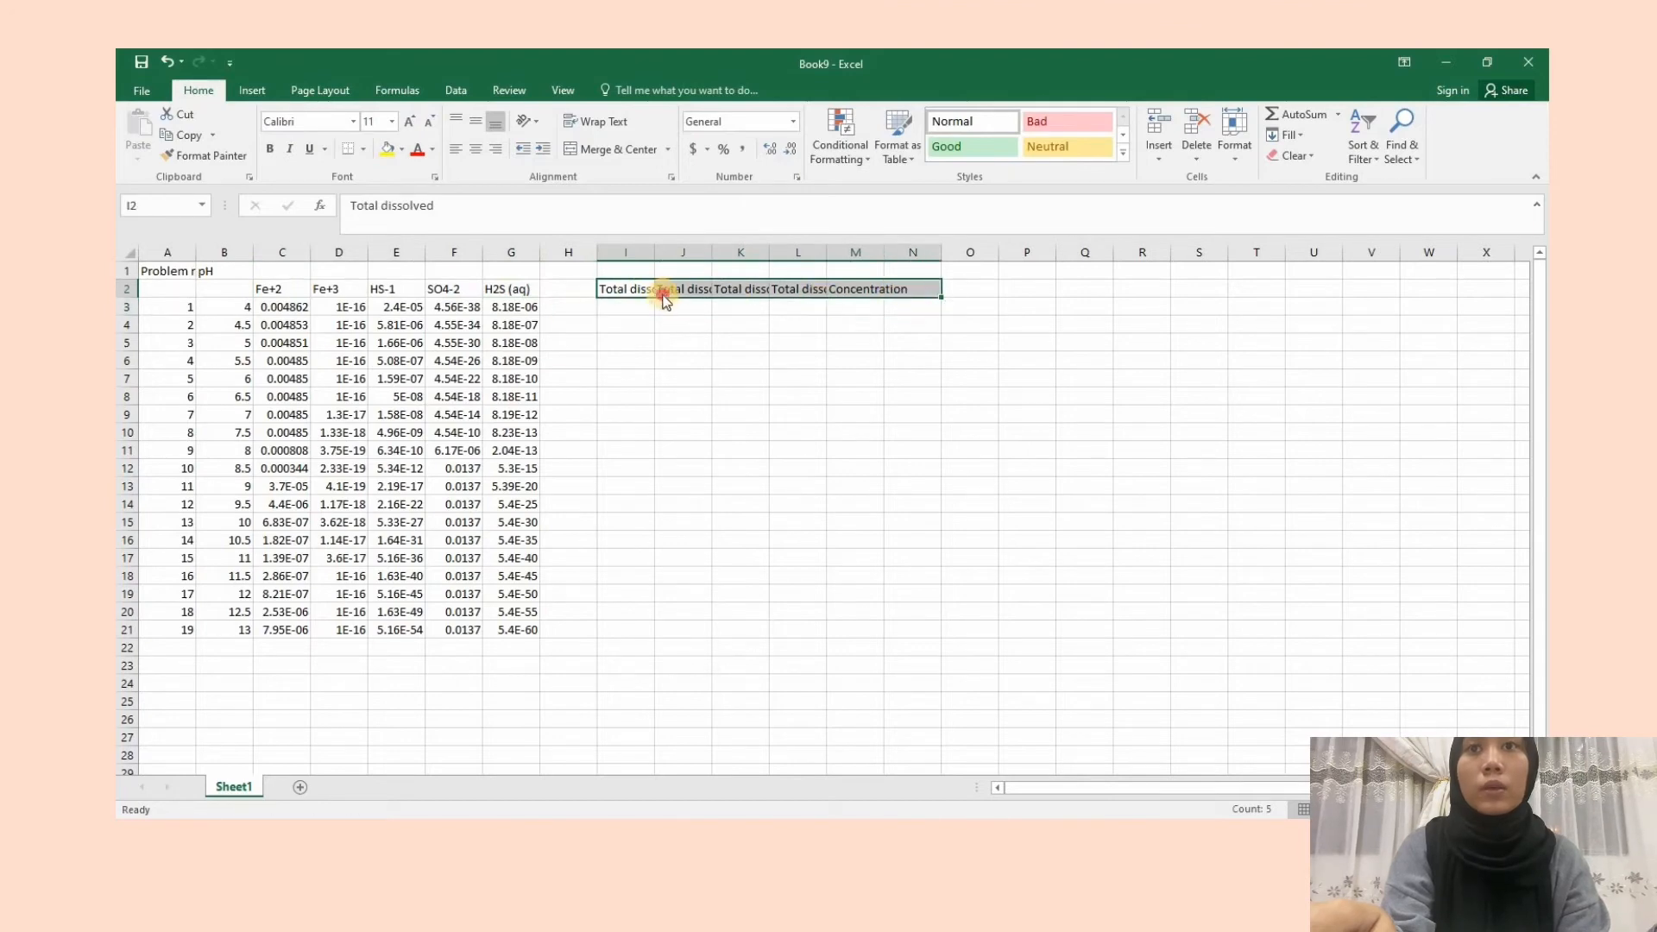
pyautogui.moveTo(664, 296); pyautogui.dragTo(343, 276)
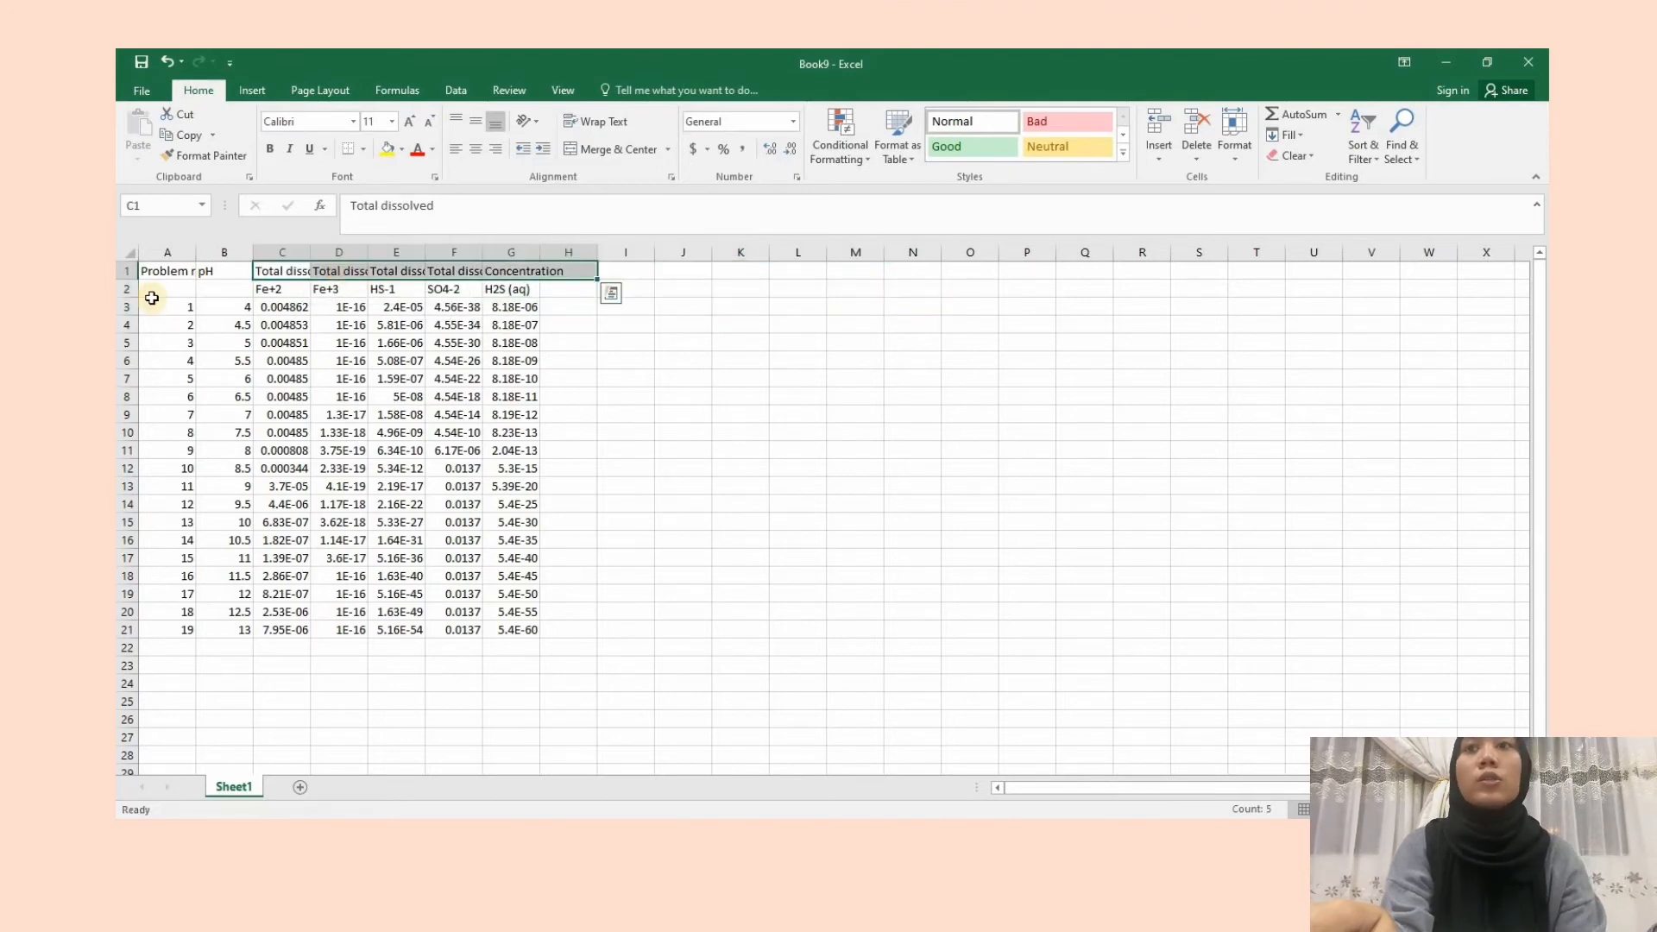
# - Adjust the widths of columns A to G so the headers and values fit
pyautogui.moveTo(196, 252); pyautogui.dragTo(212, 252)
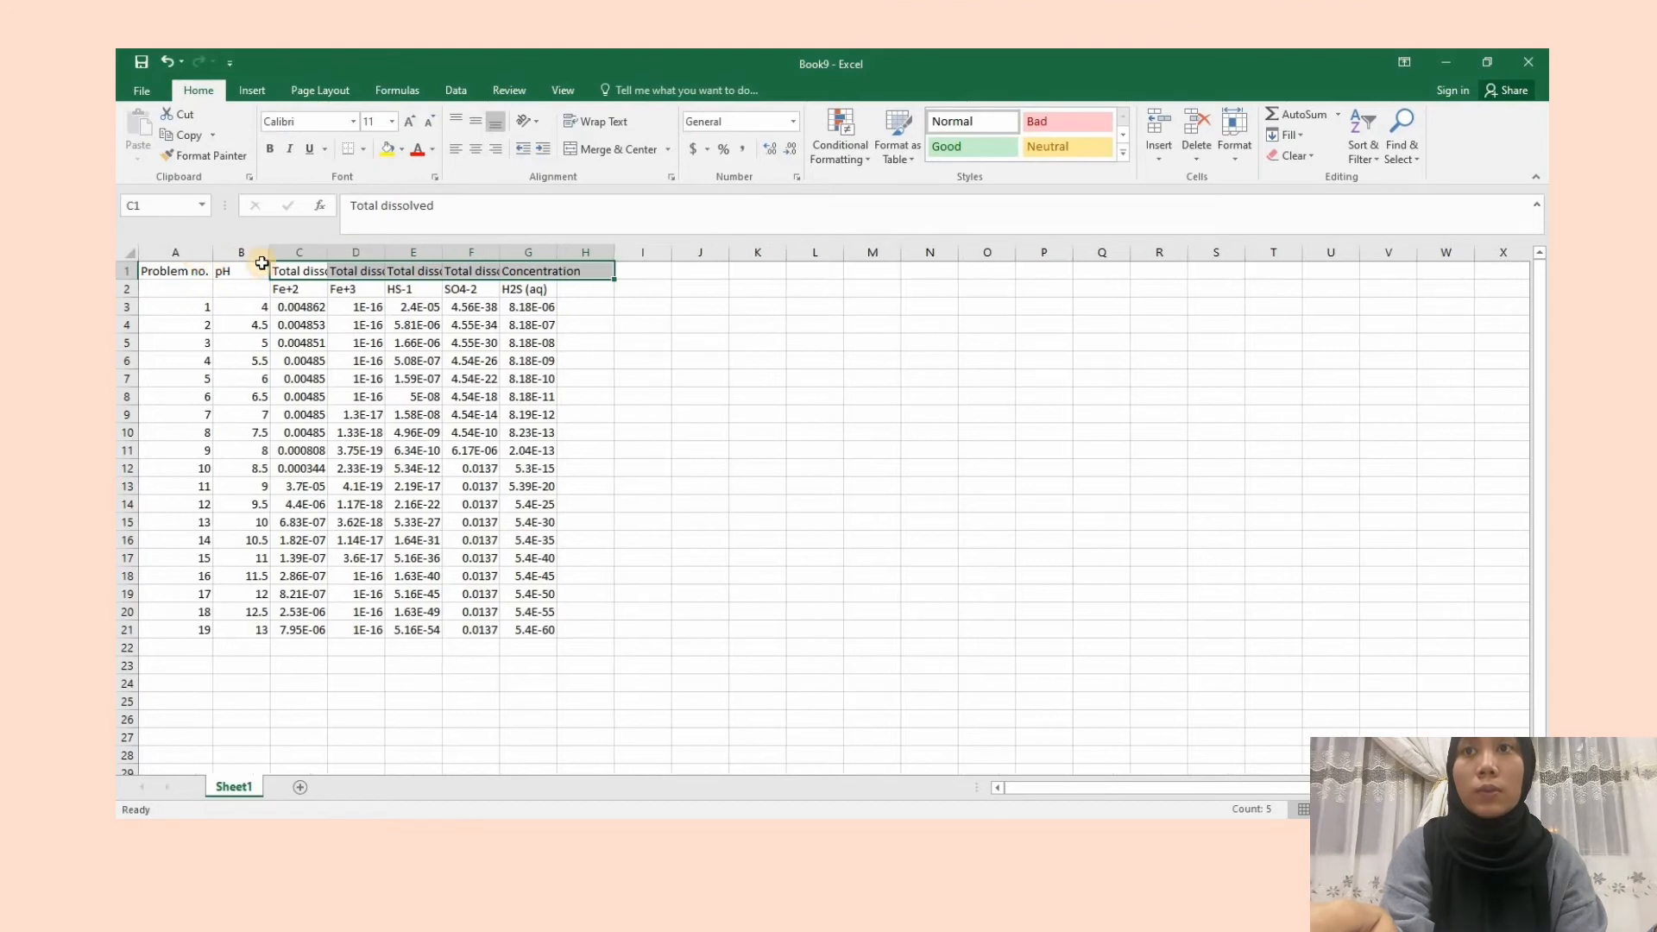
pyautogui.doubleClick(269, 254)
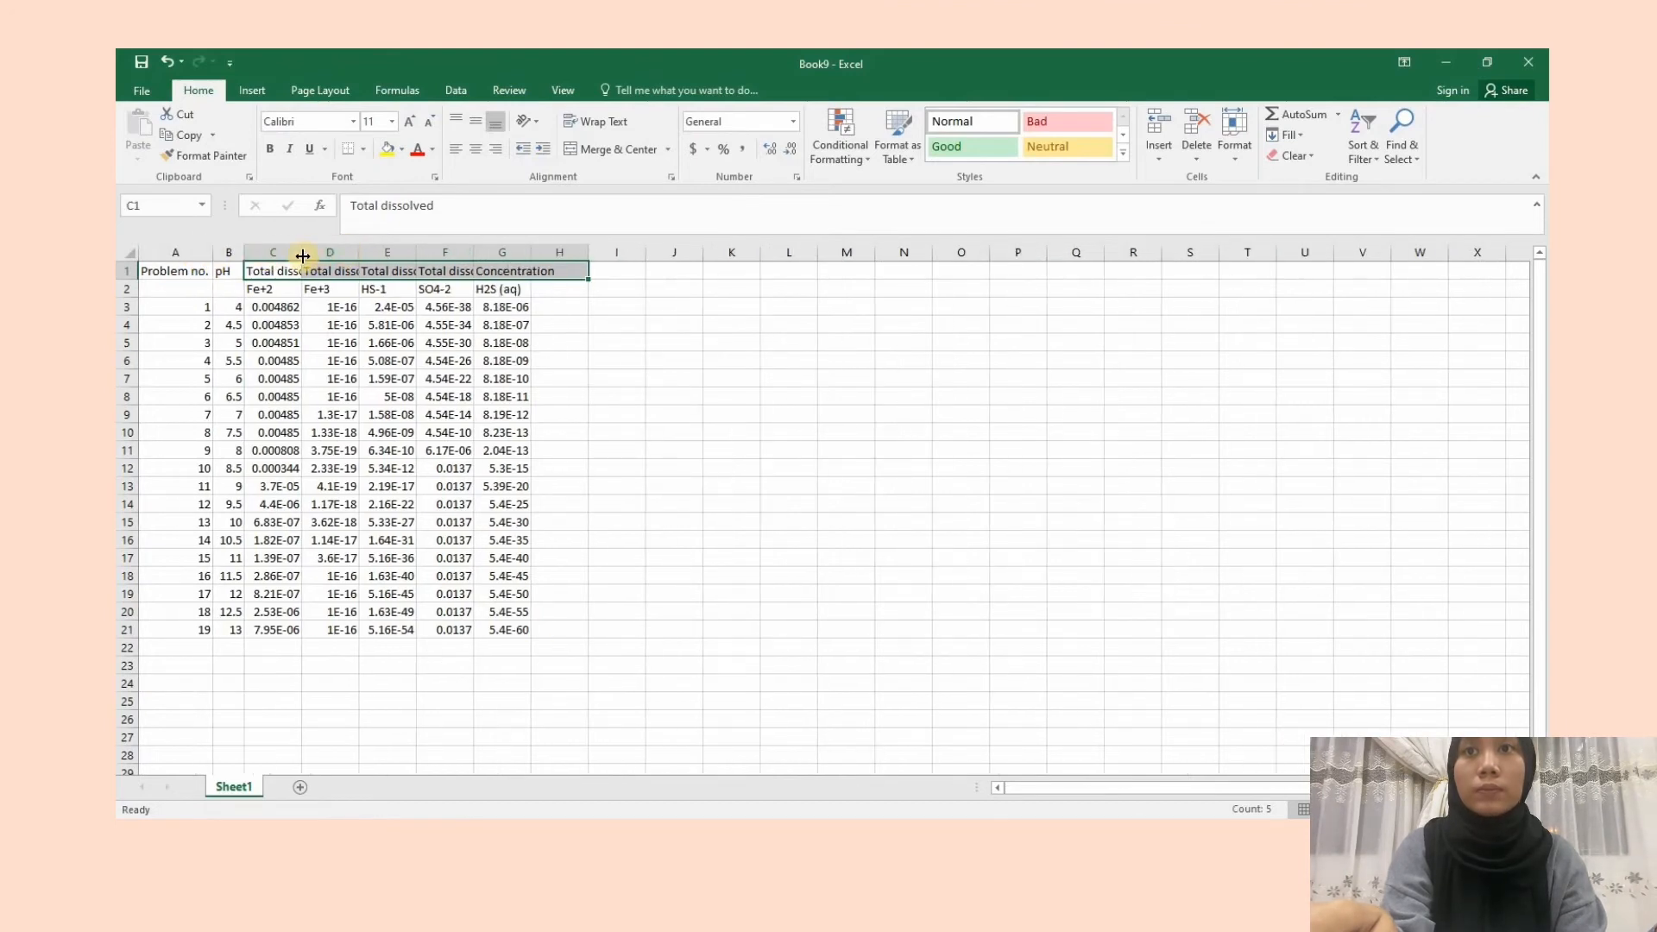
pyautogui.doubleClick(301, 252)
pyautogui.doubleClick(391, 252)
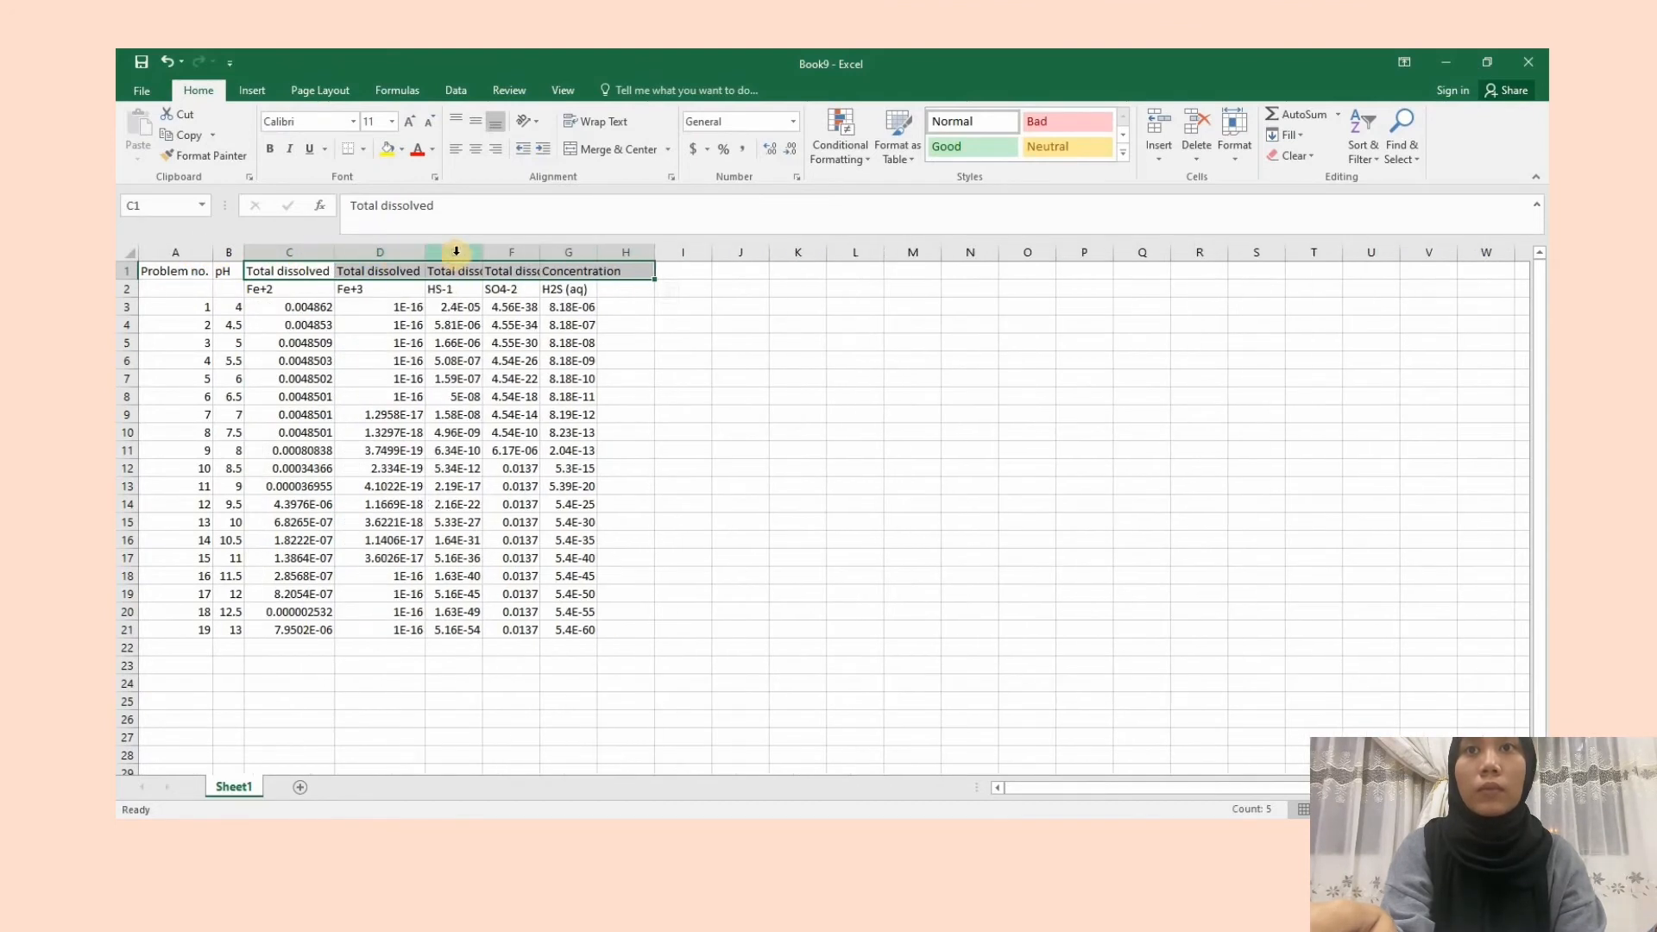
pyautogui.doubleClick(480, 254)
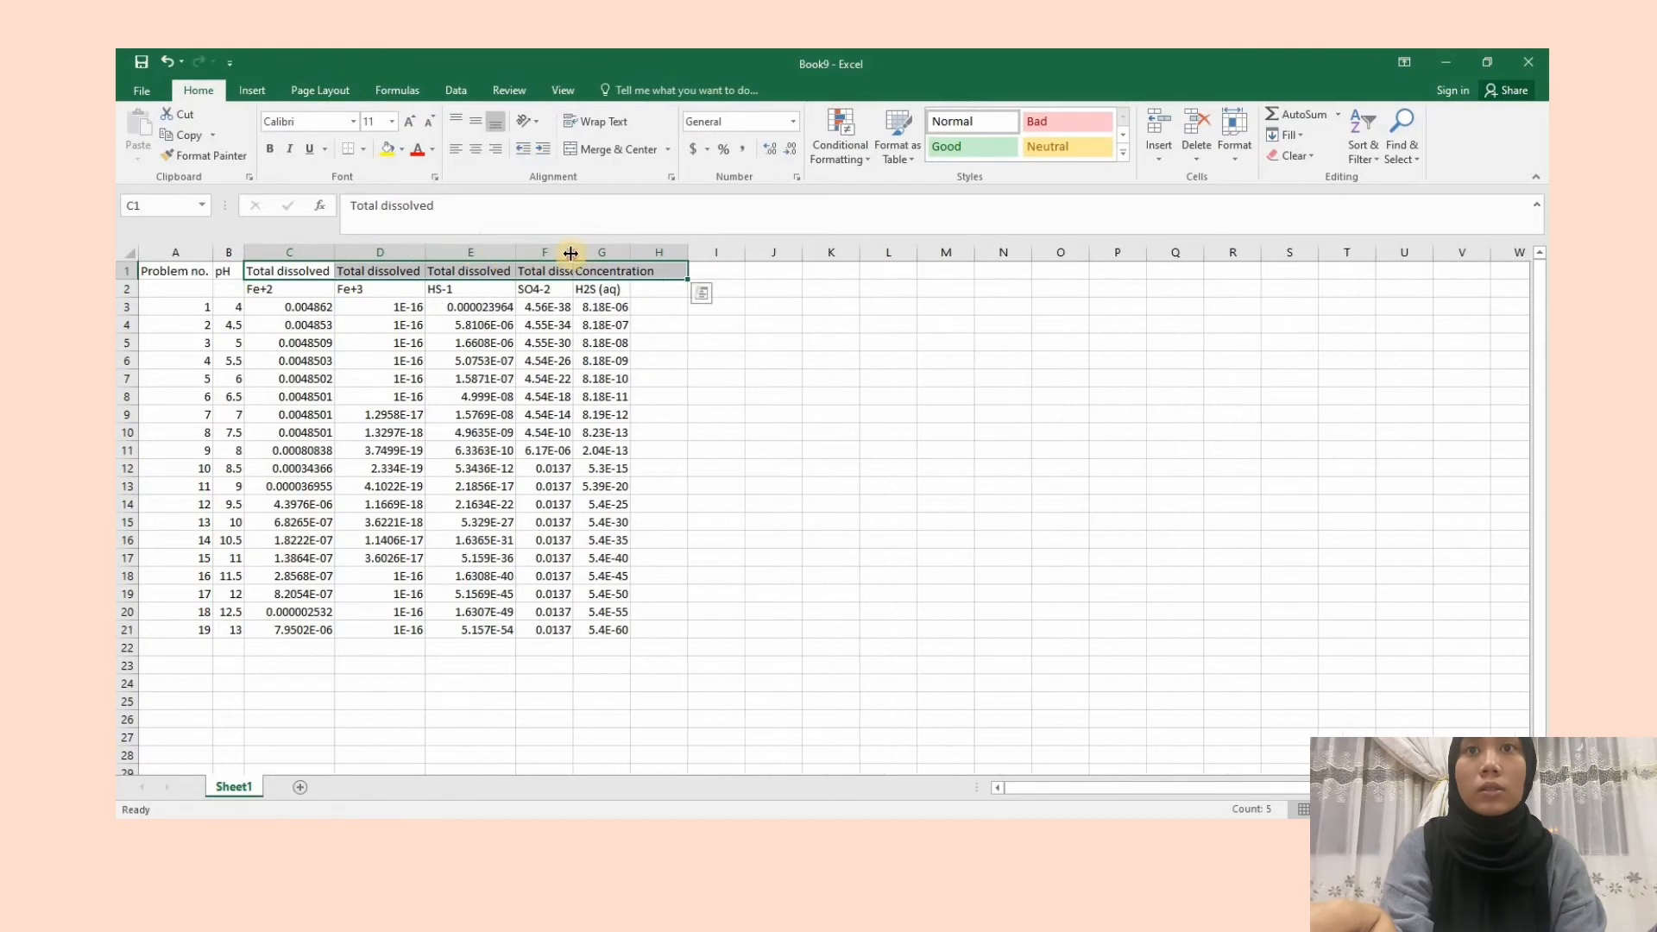
pyautogui.doubleClick(571, 254)
pyautogui.doubleClick(661, 254)
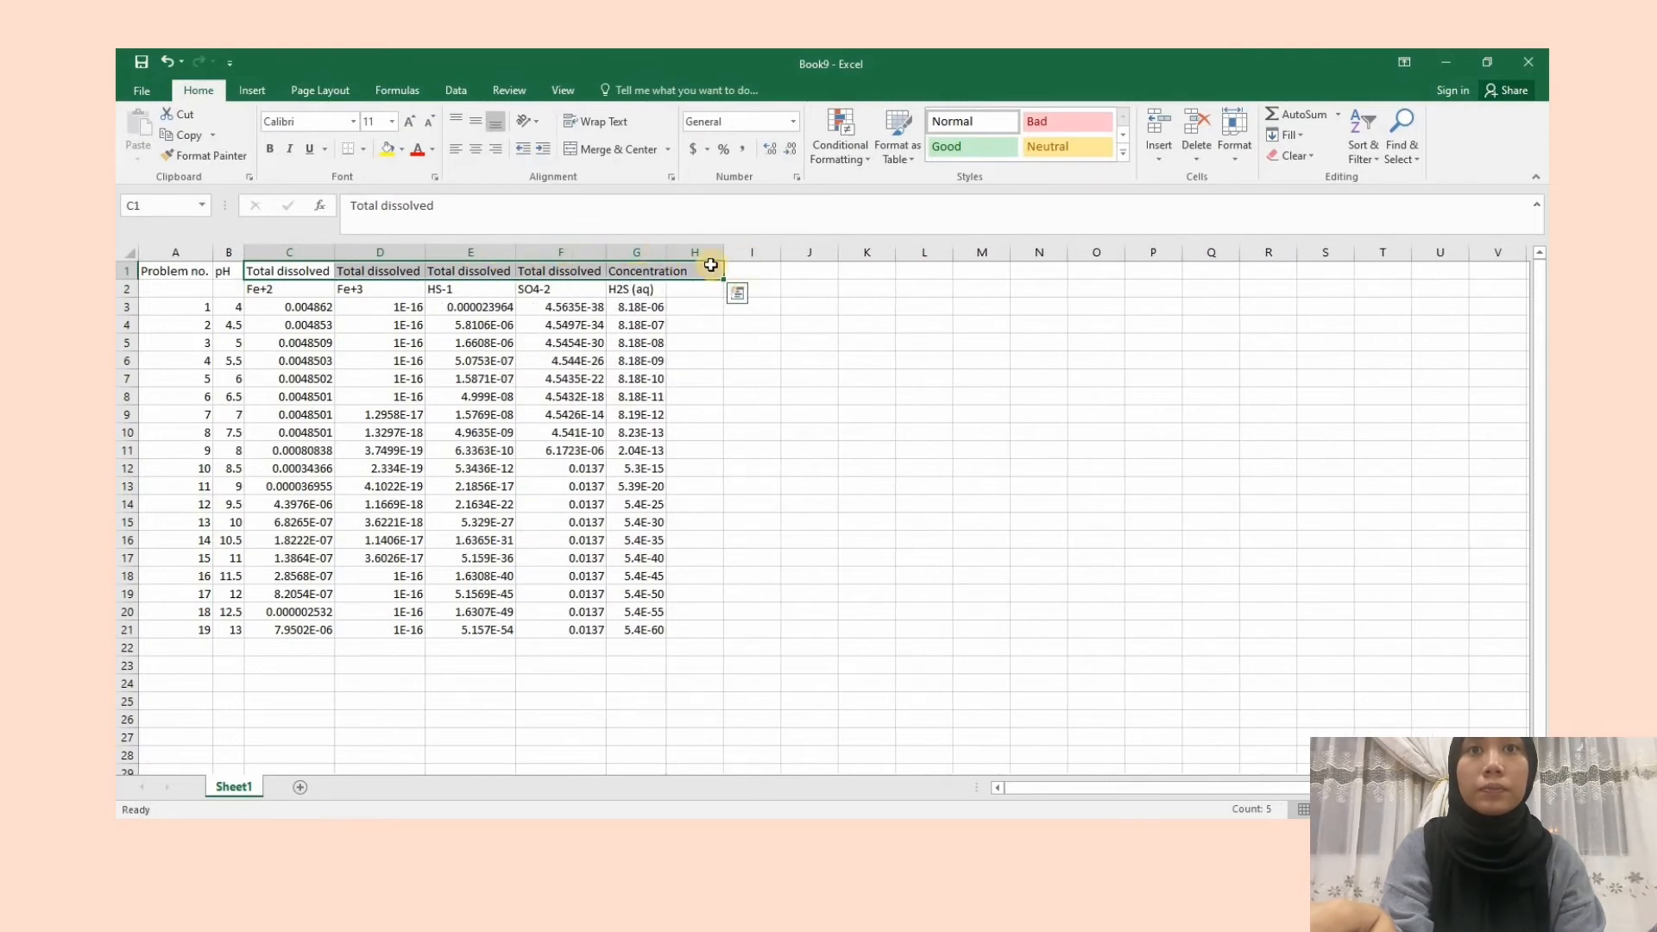
pyautogui.moveTo(723, 255); pyautogui.dragTo(725, 254)
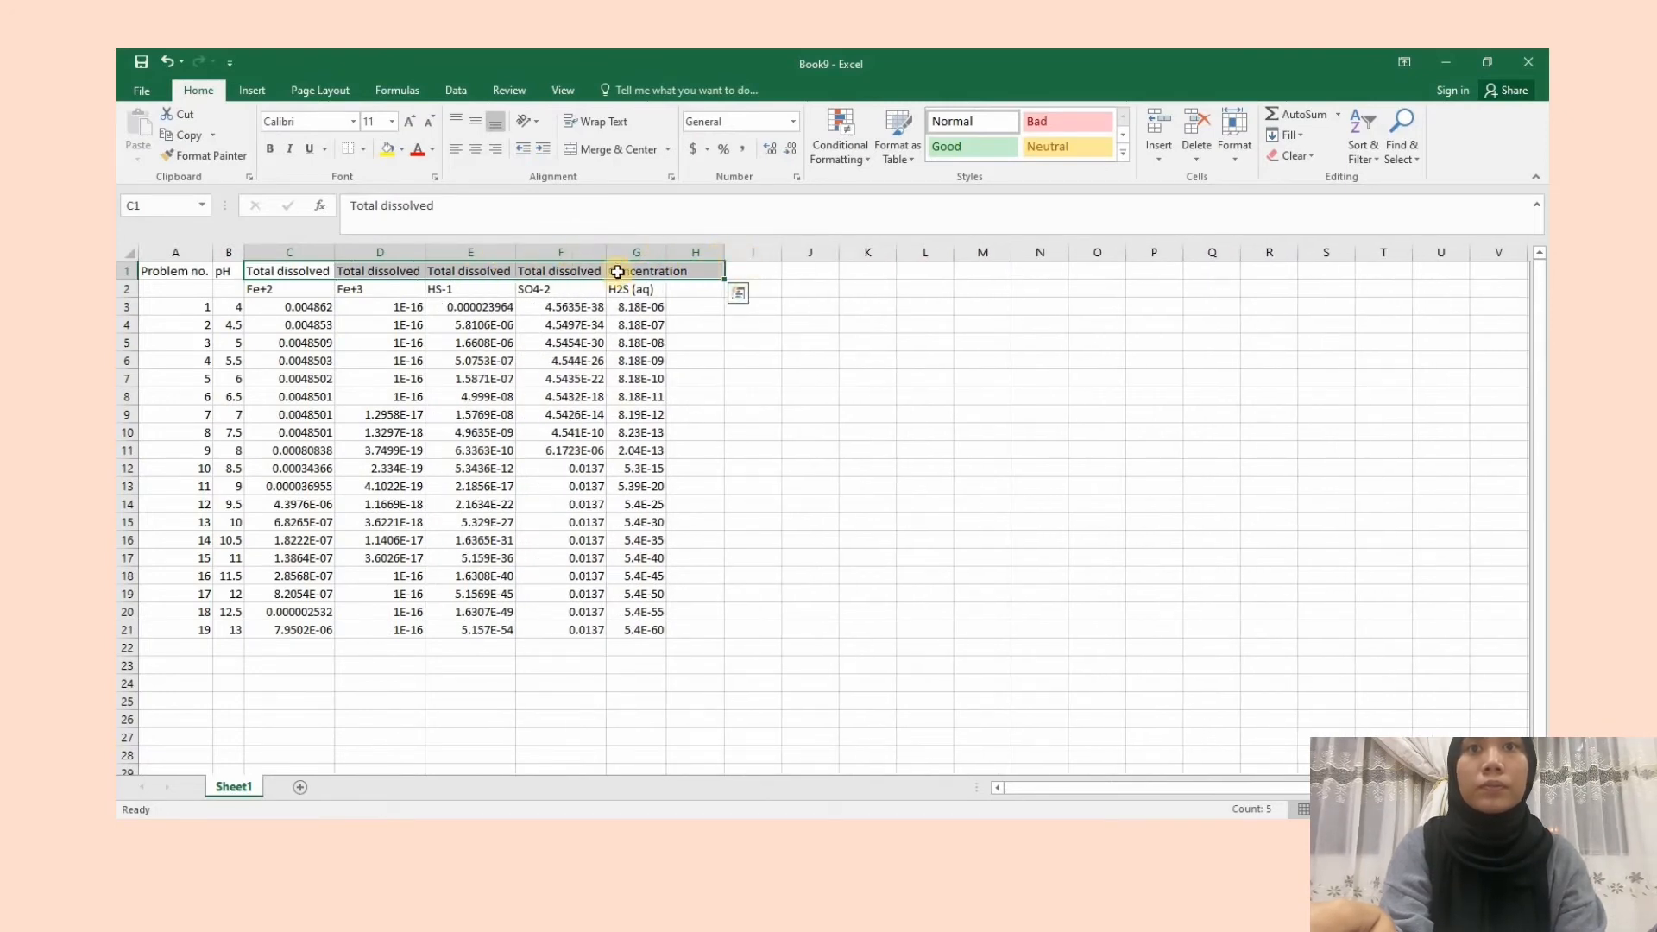
pyautogui.doubleClick(665, 253)
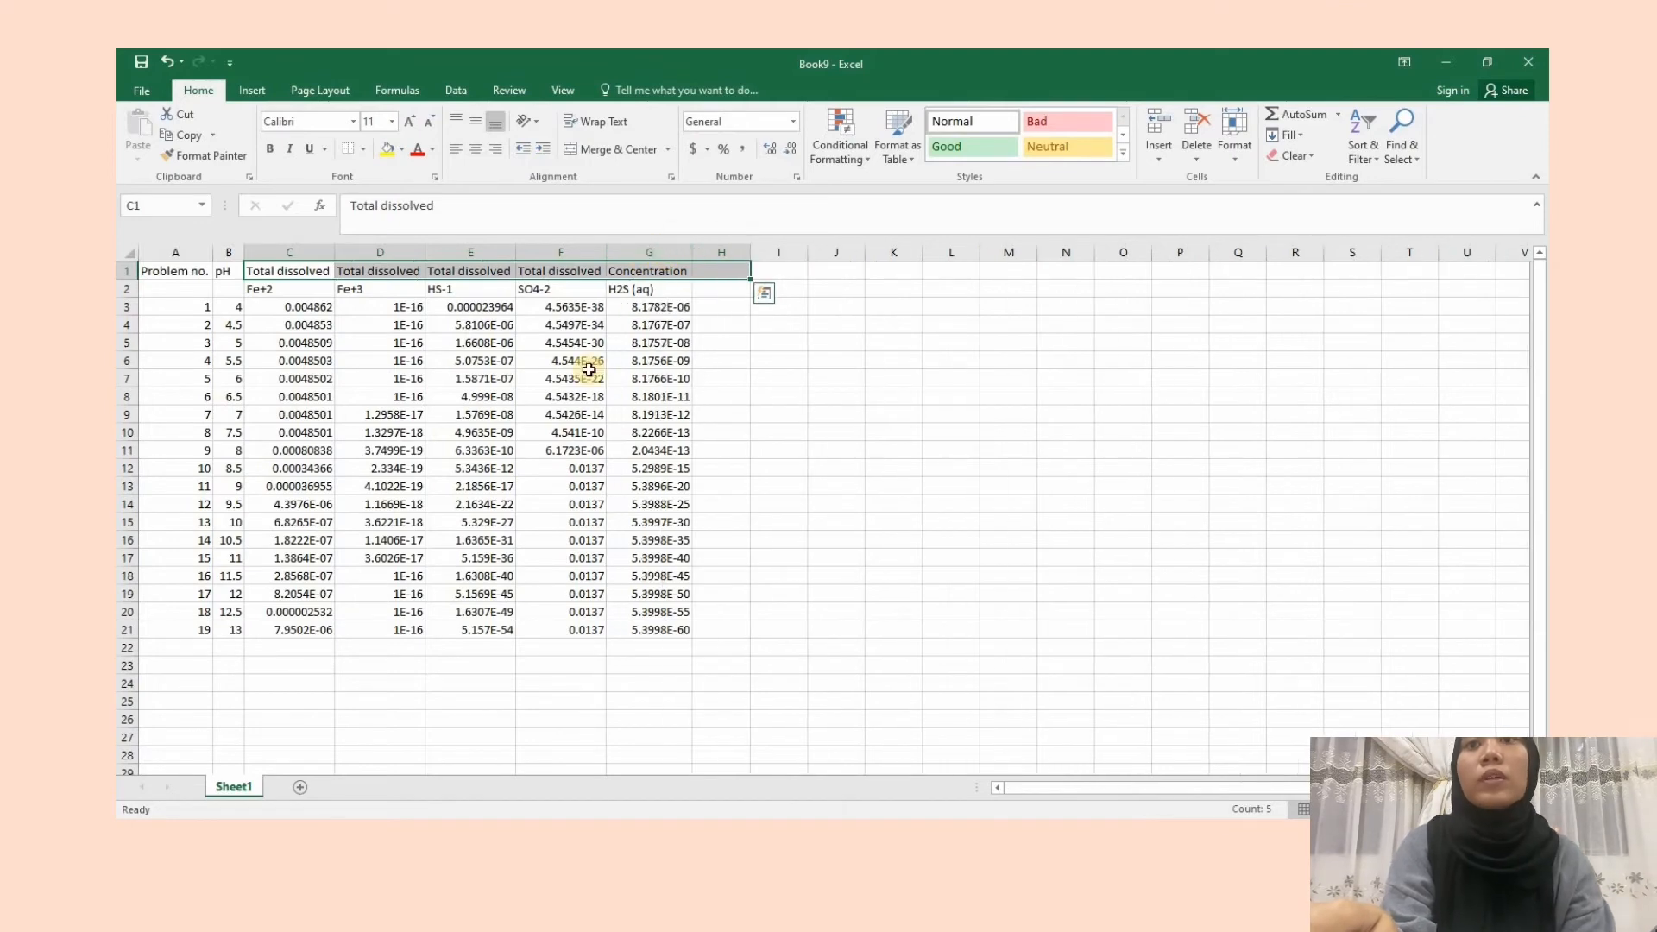
# - Insert a markers-only scatter chart of the pH and species data in B1:G21 and place it beside the table
pyautogui.click(226, 273)
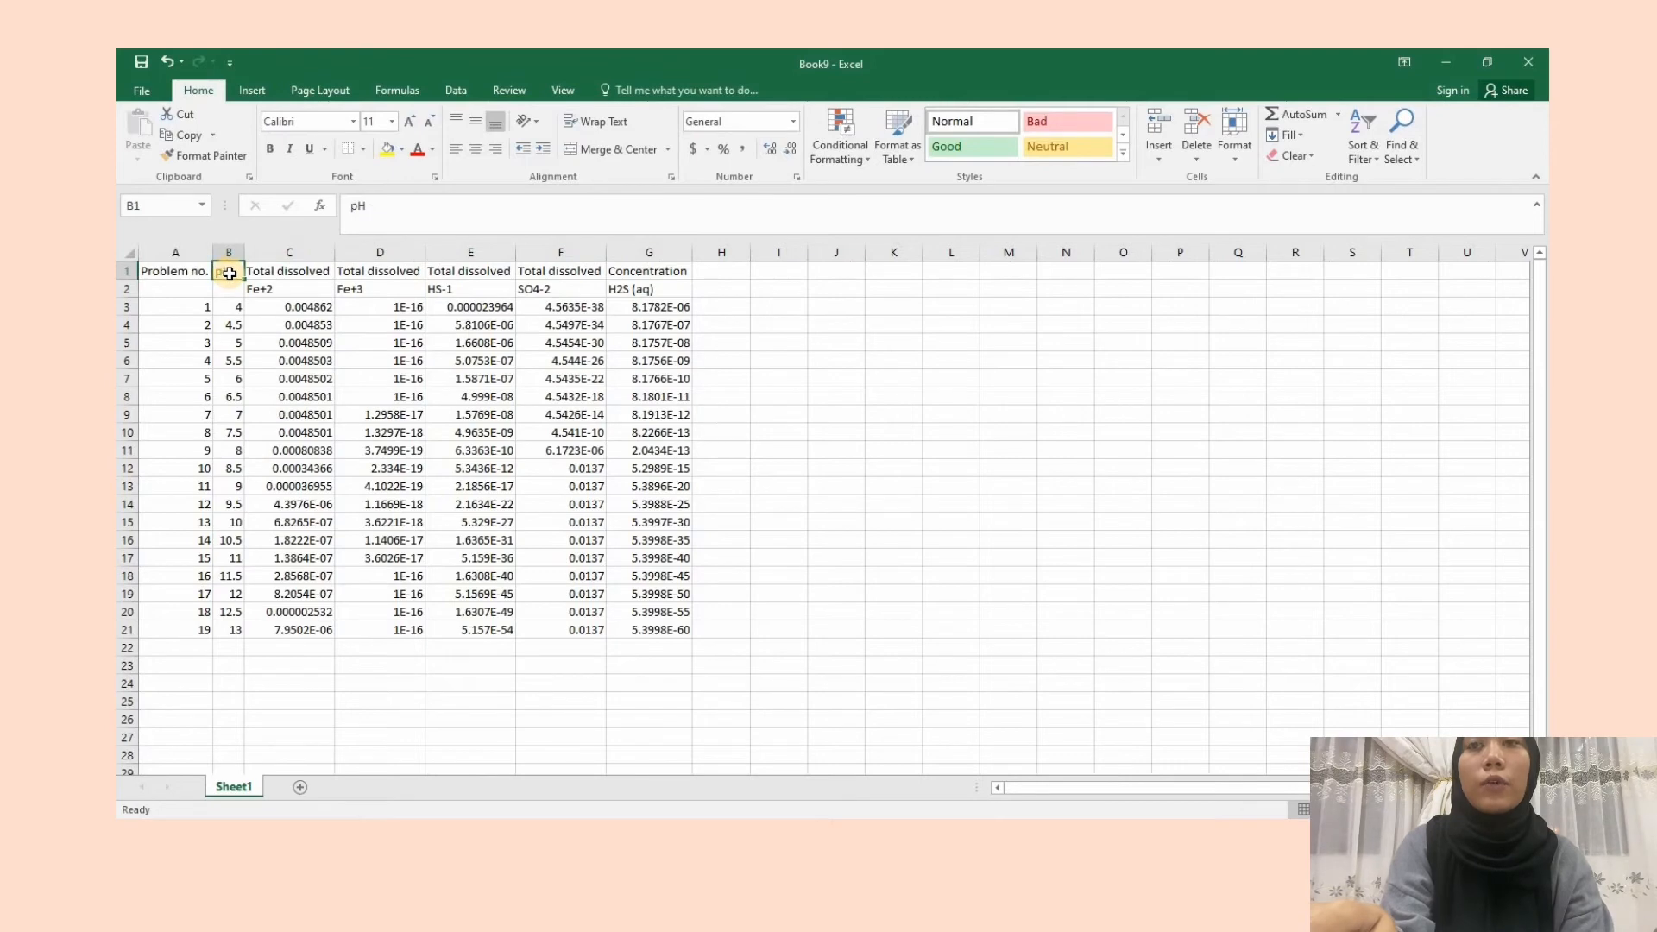
pyautogui.moveTo(230, 274); pyautogui.dragTo(676, 624)
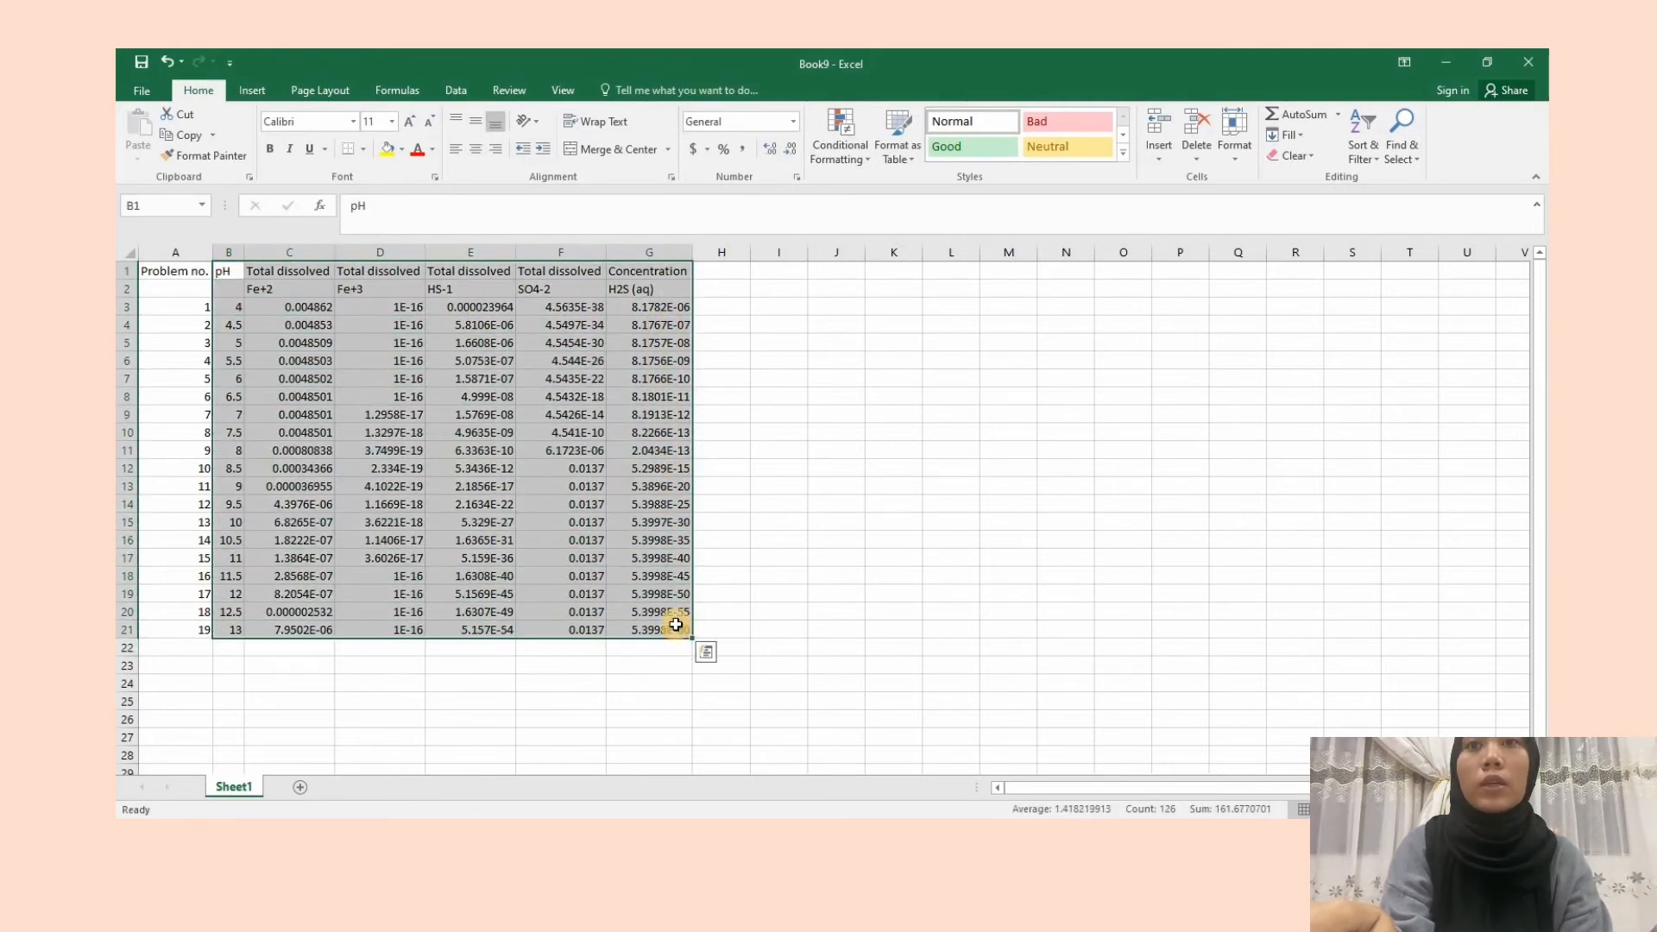
pyautogui.click(253, 90)
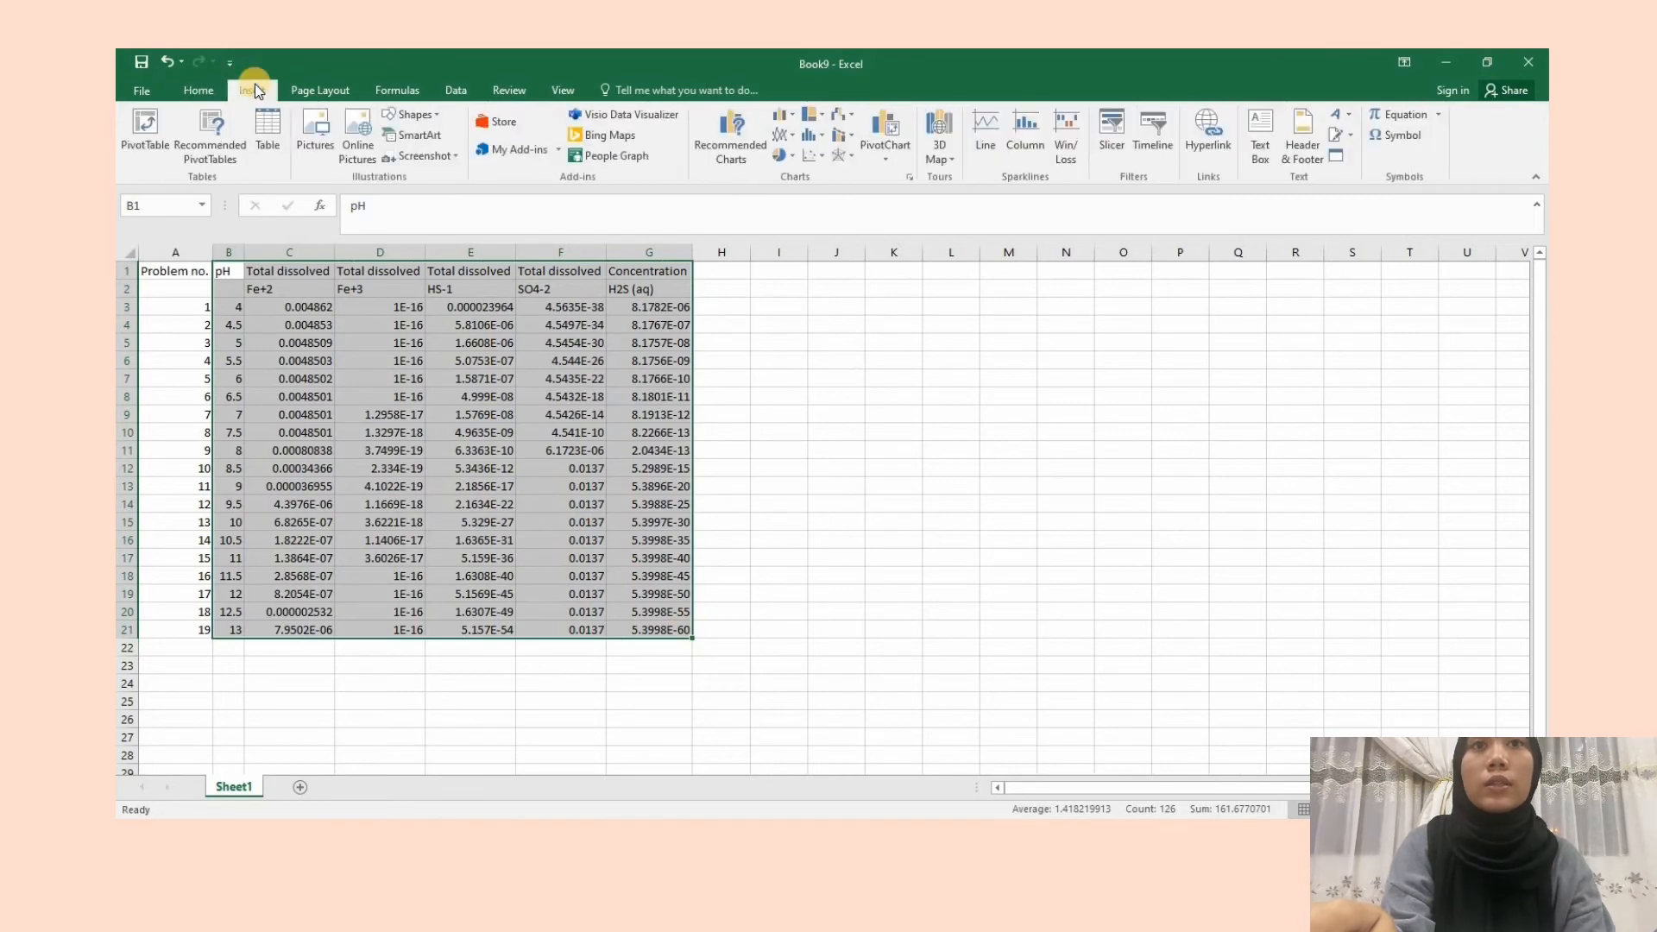
pyautogui.click(810, 155)
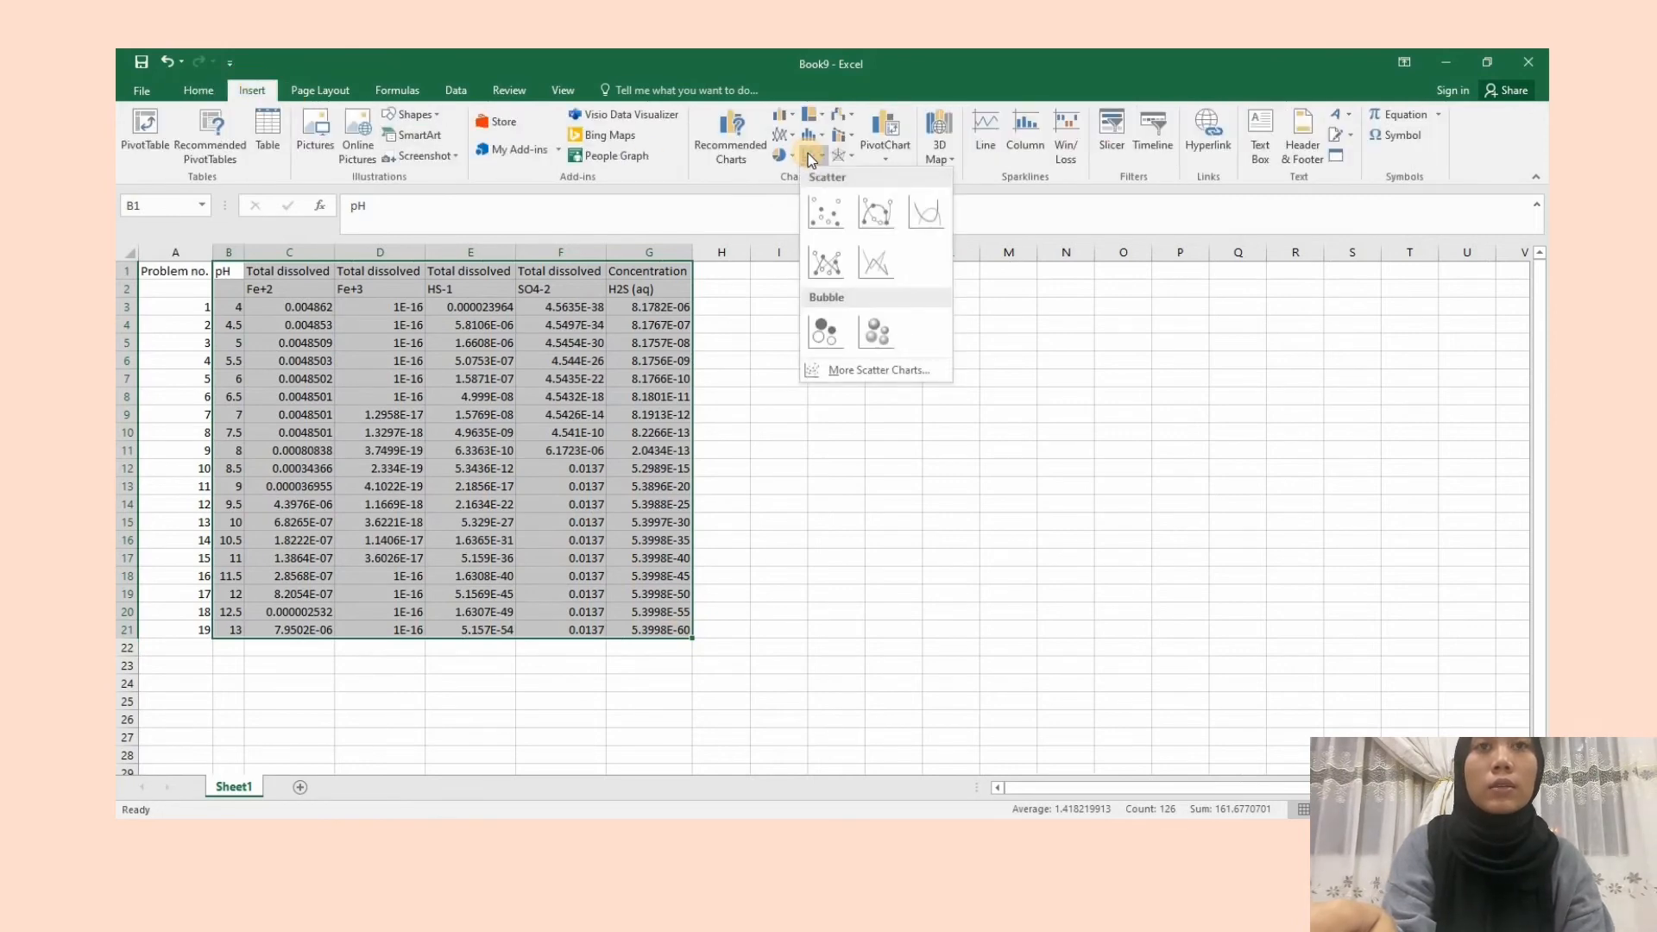
pyautogui.click(823, 215)
pyautogui.moveTo(858, 404); pyautogui.dragTo(947, 303)
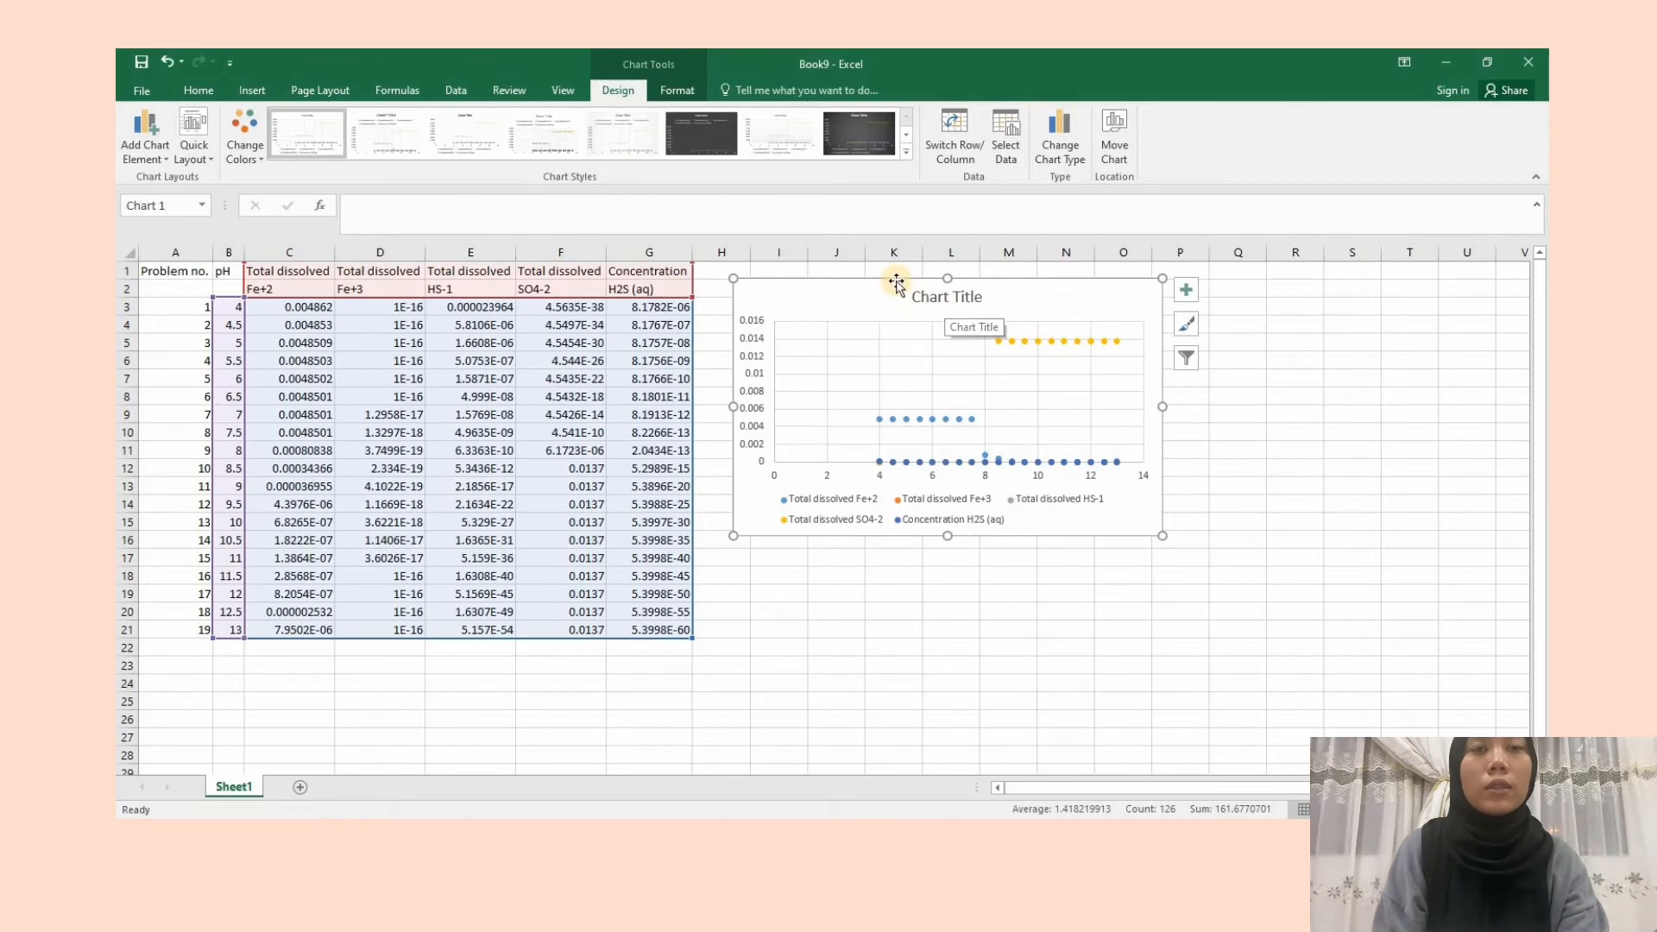
# - Delete the vertical and horizontal gridlines from the scatter chart
pyautogui.click(903, 320)
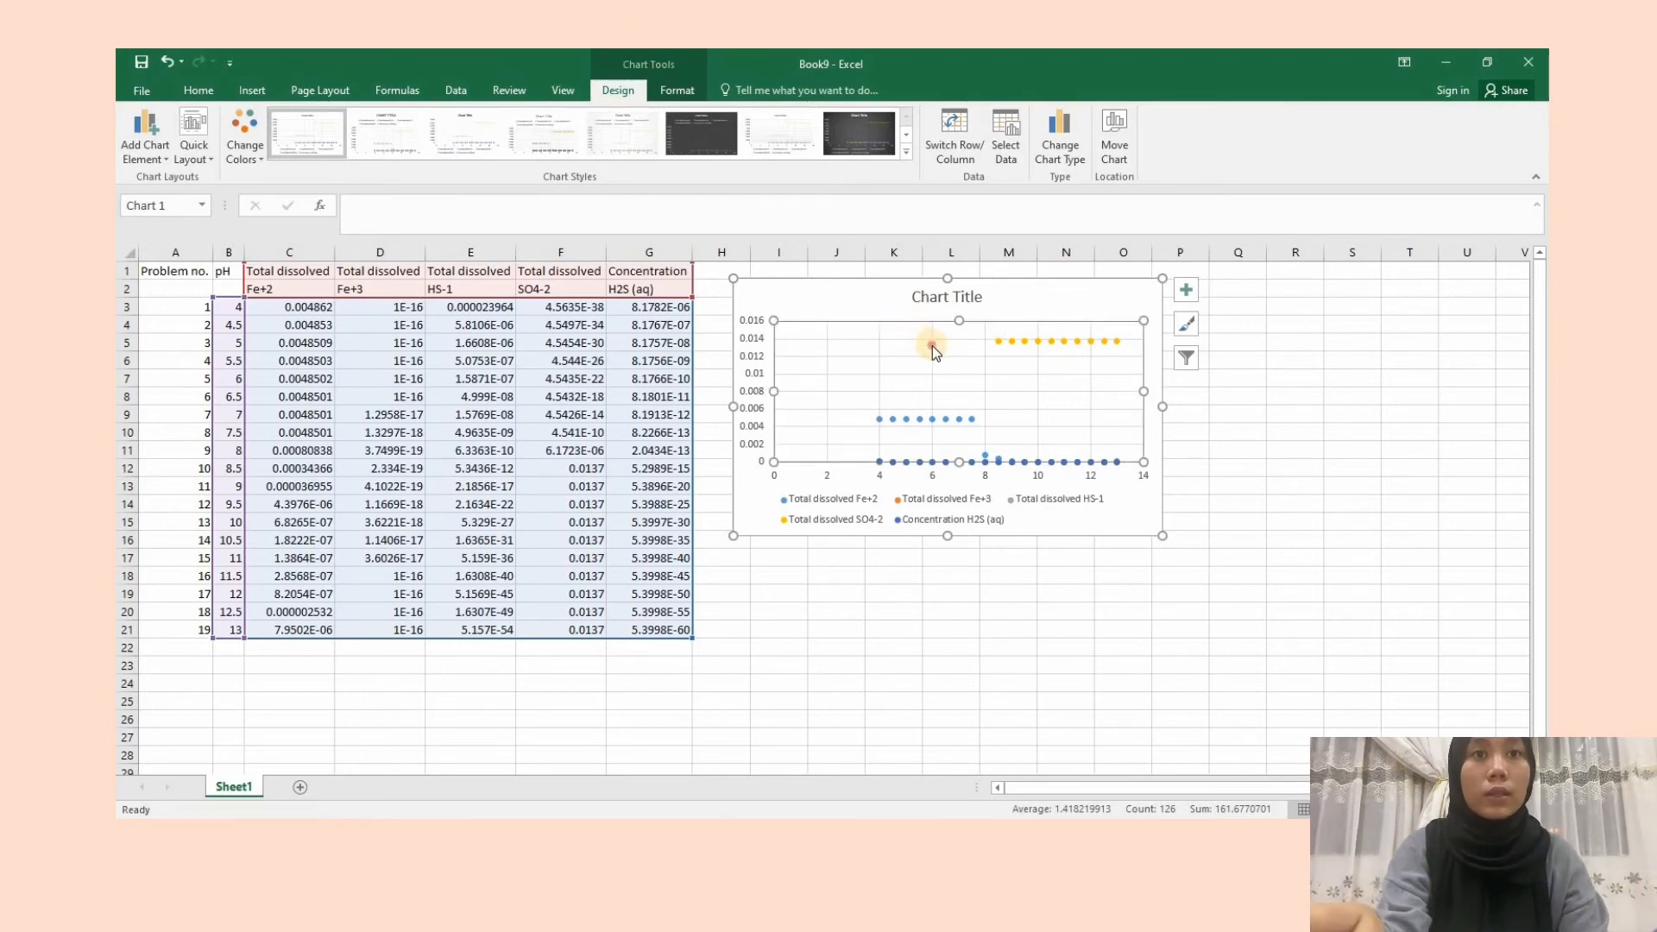
pyautogui.doubleClick(932, 345)
pyautogui.press('Delete')
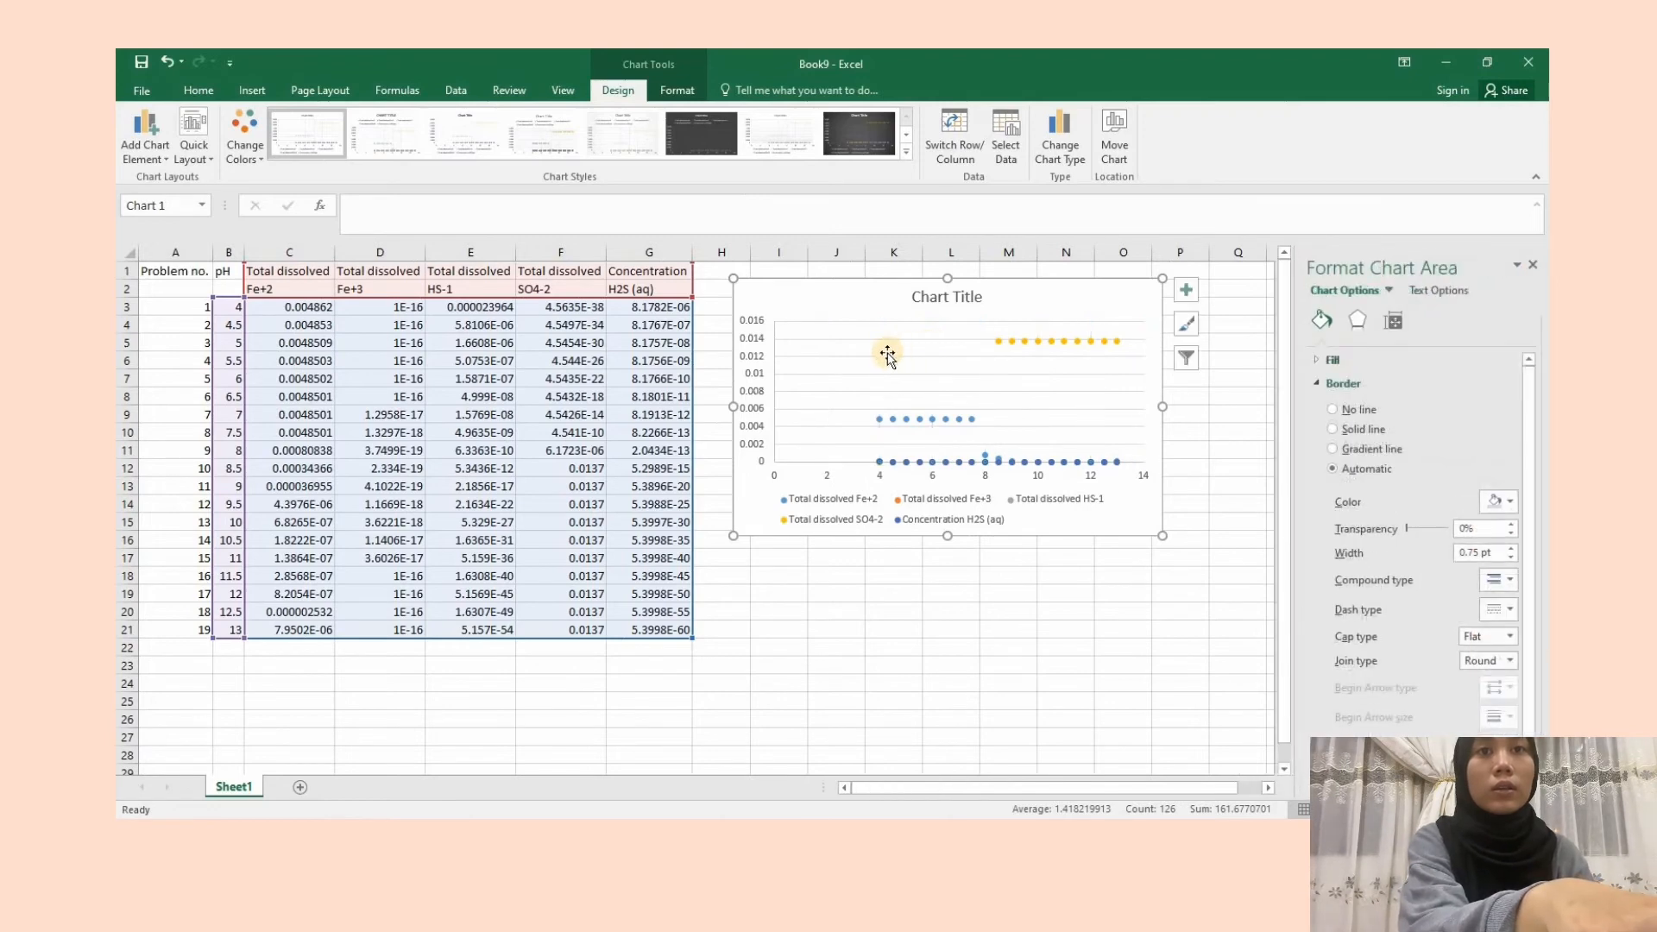
pyautogui.click(887, 343)
pyautogui.click(768, 355)
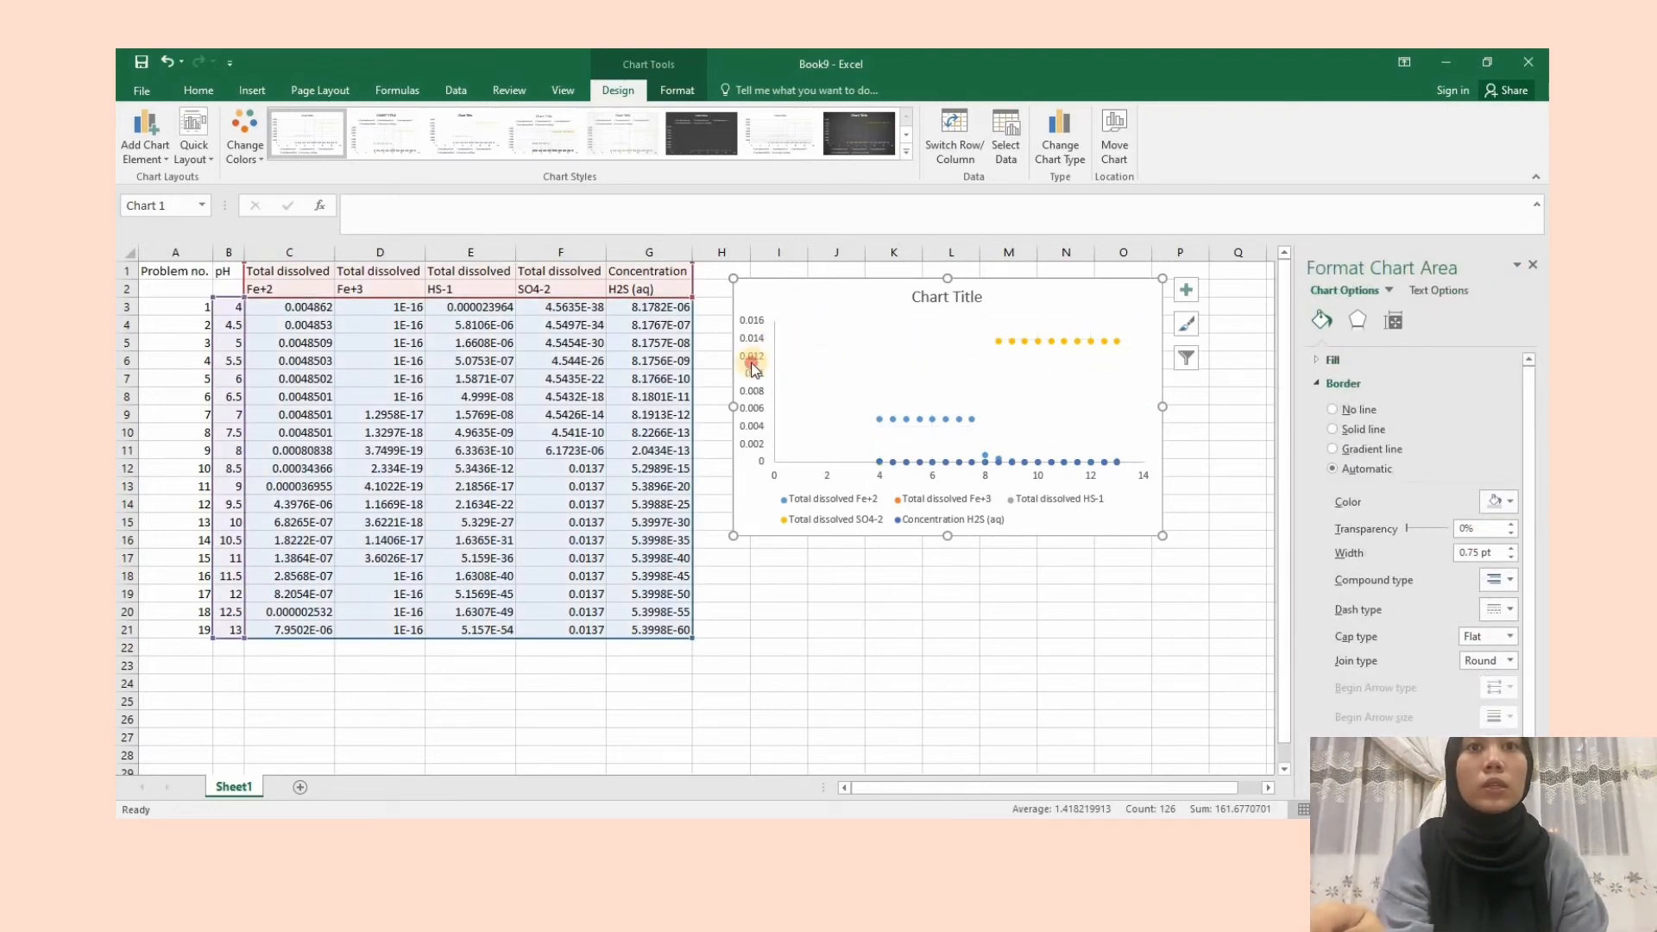
# - Give the chart's vertical axis a base 10 logarithmic scale with the horizontal axis crossing at 1.0E-30
pyautogui.click(751, 362)
pyautogui.click(1431, 321)
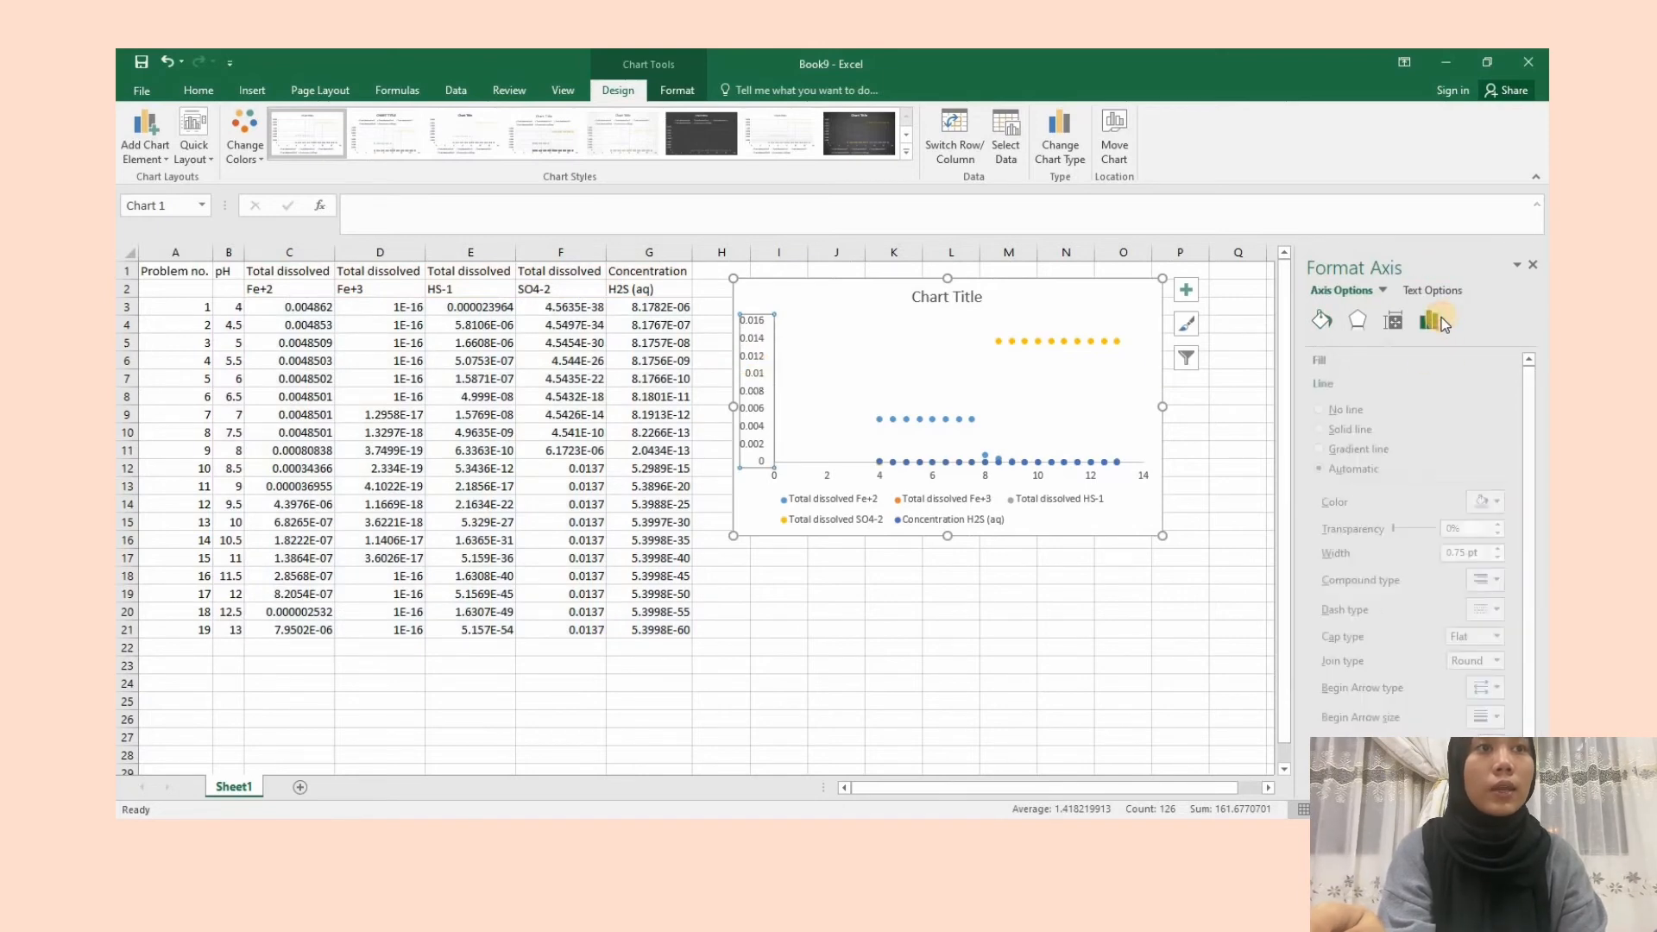
pyautogui.click(1405, 361)
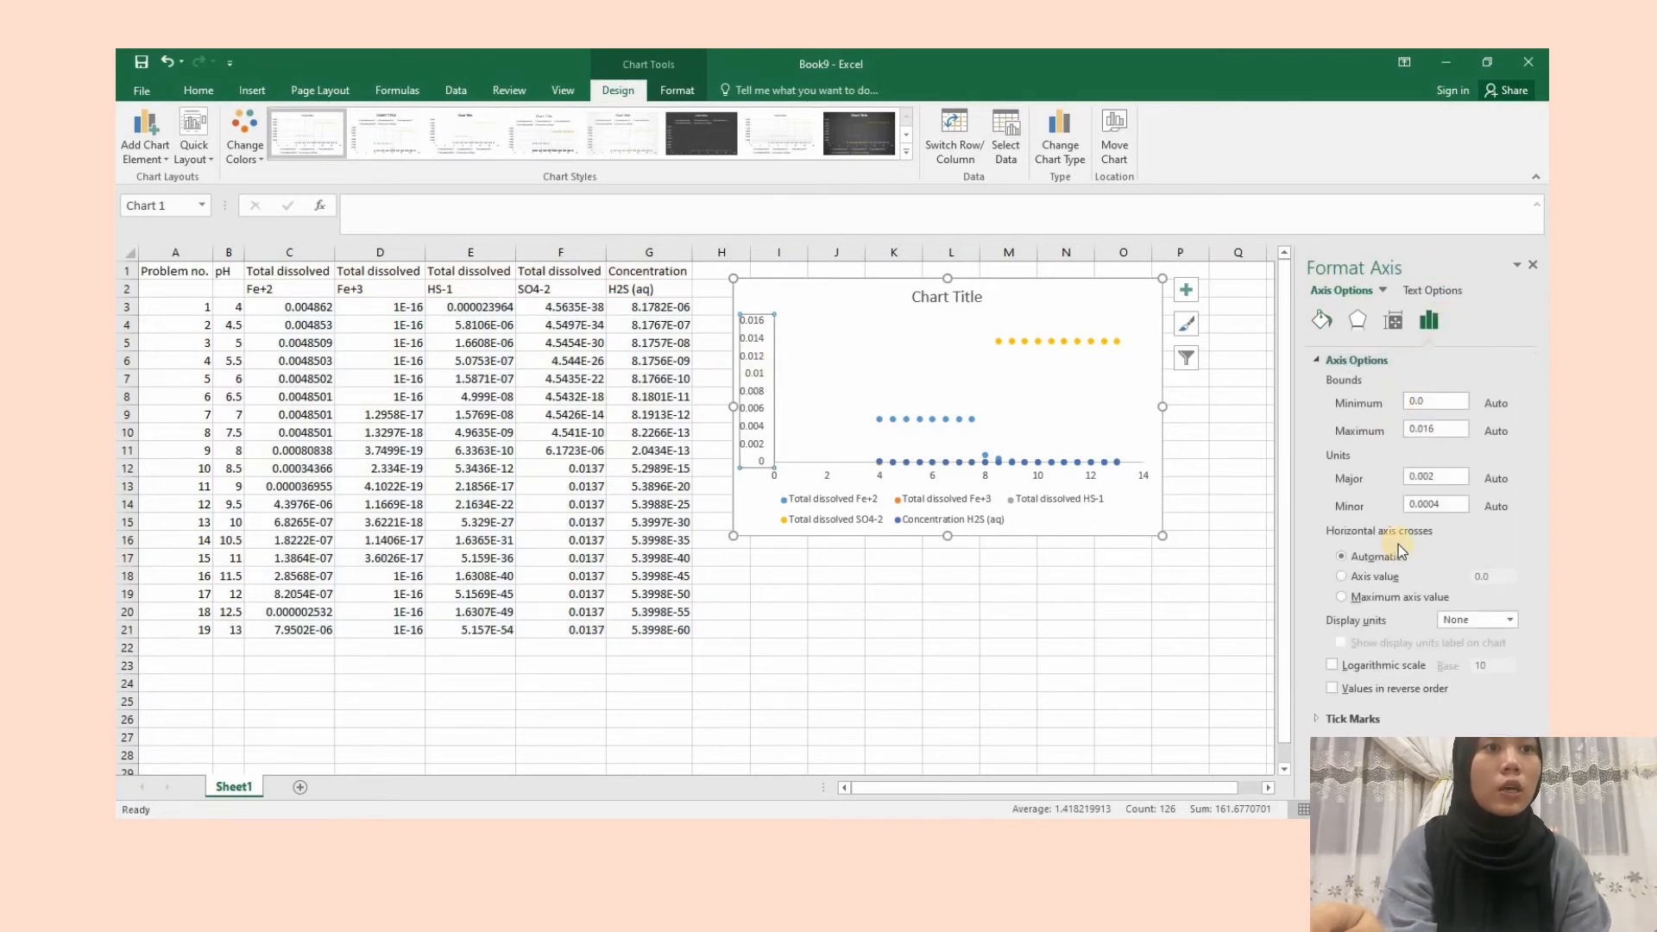
pyautogui.click(1333, 666)
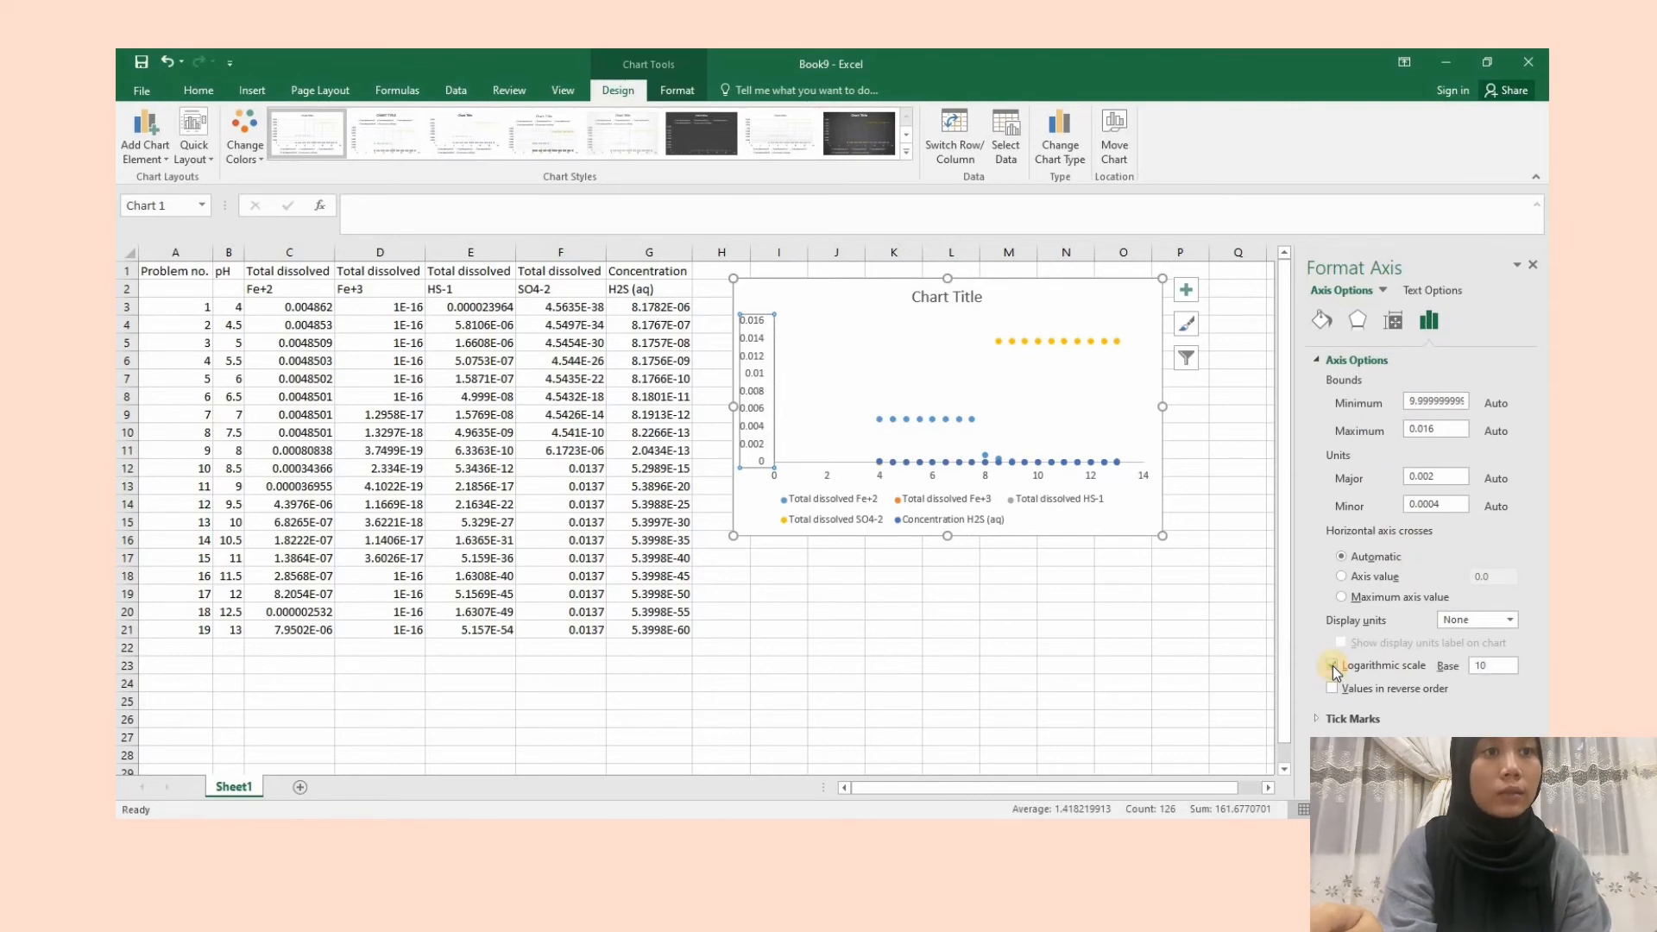
pyautogui.click(1342, 578)
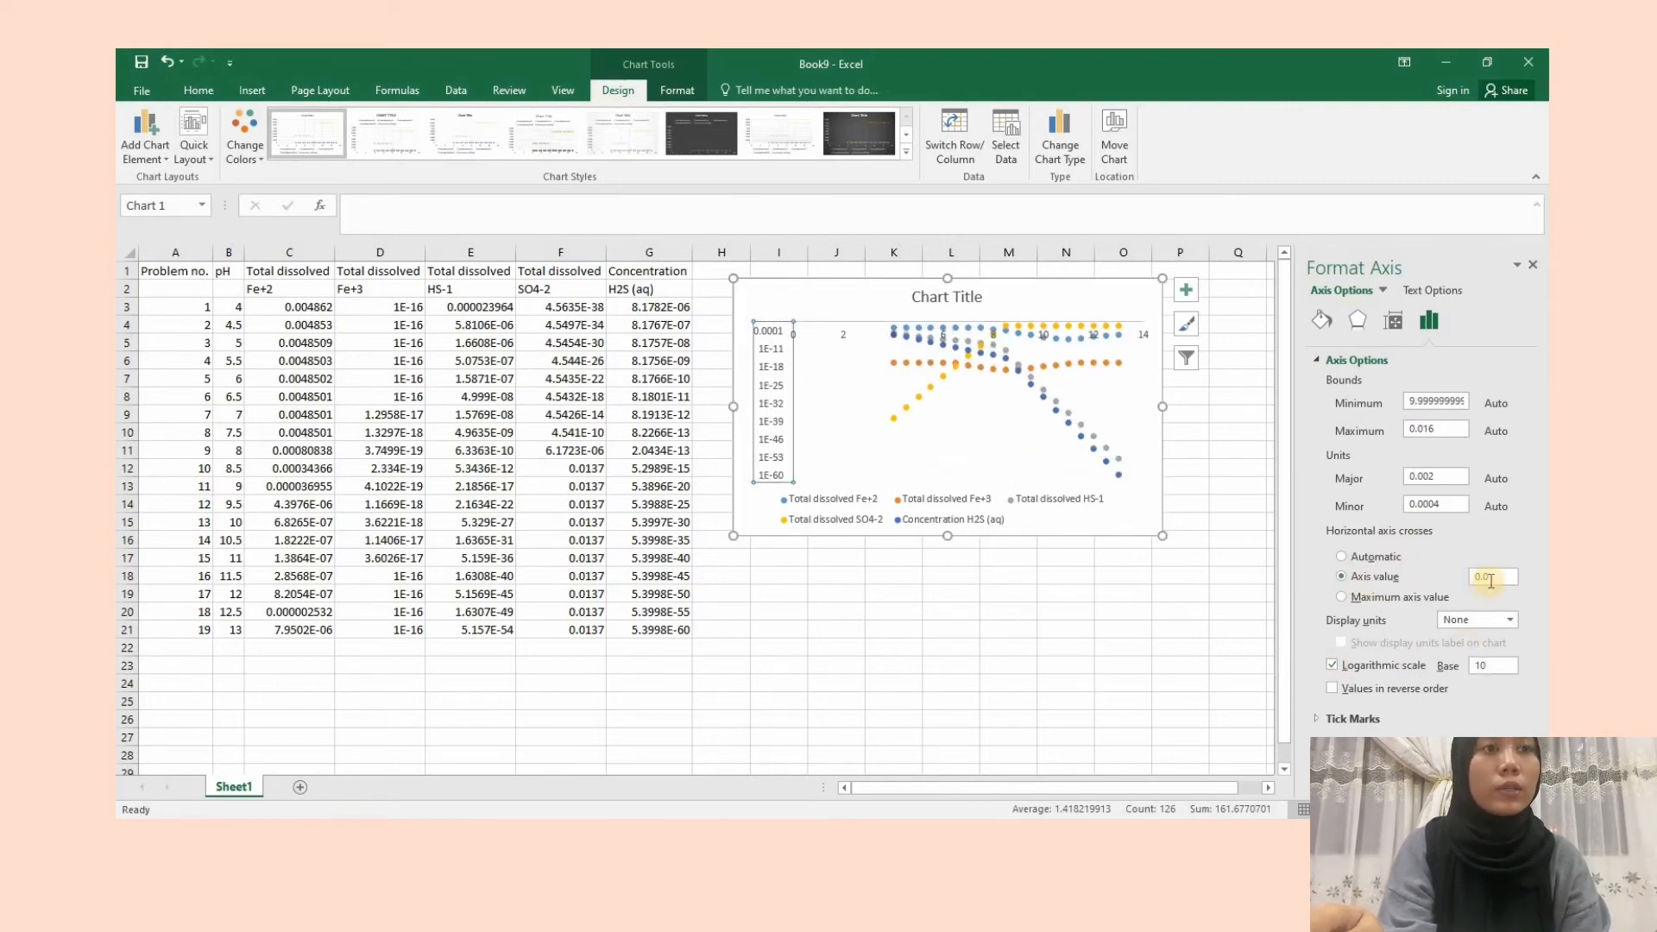
pyautogui.write('1')
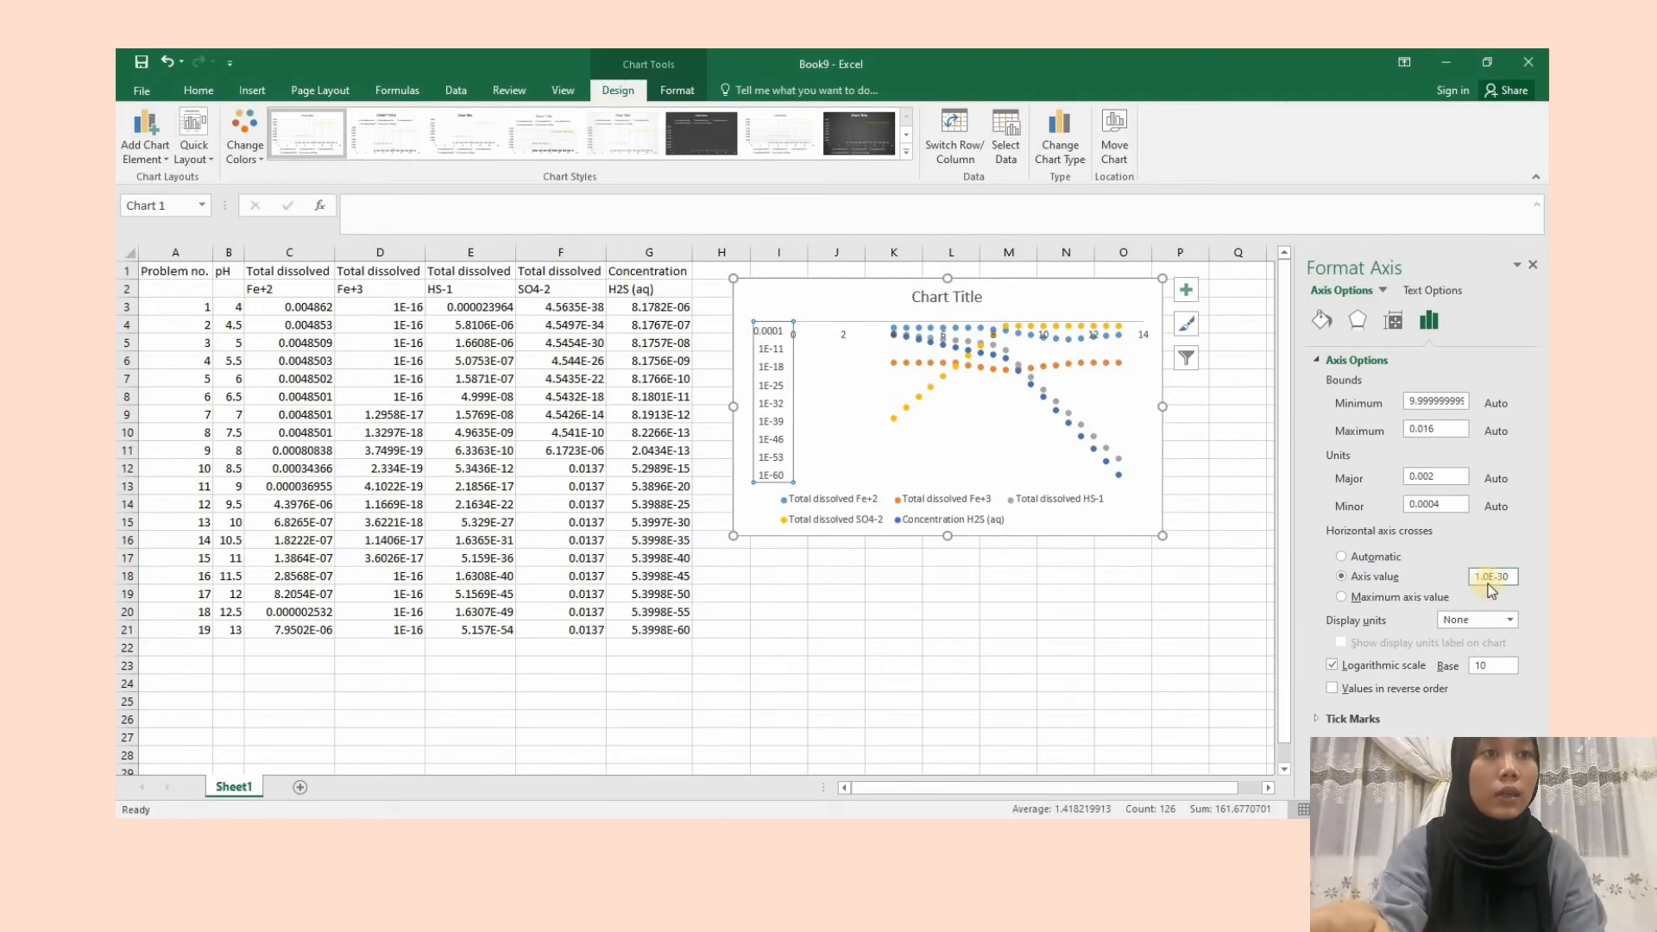
# - Set the vertical axis minimum bound to 1.0E-30
pyautogui.moveTo(1450, 402); pyautogui.dragTo(1404, 405)
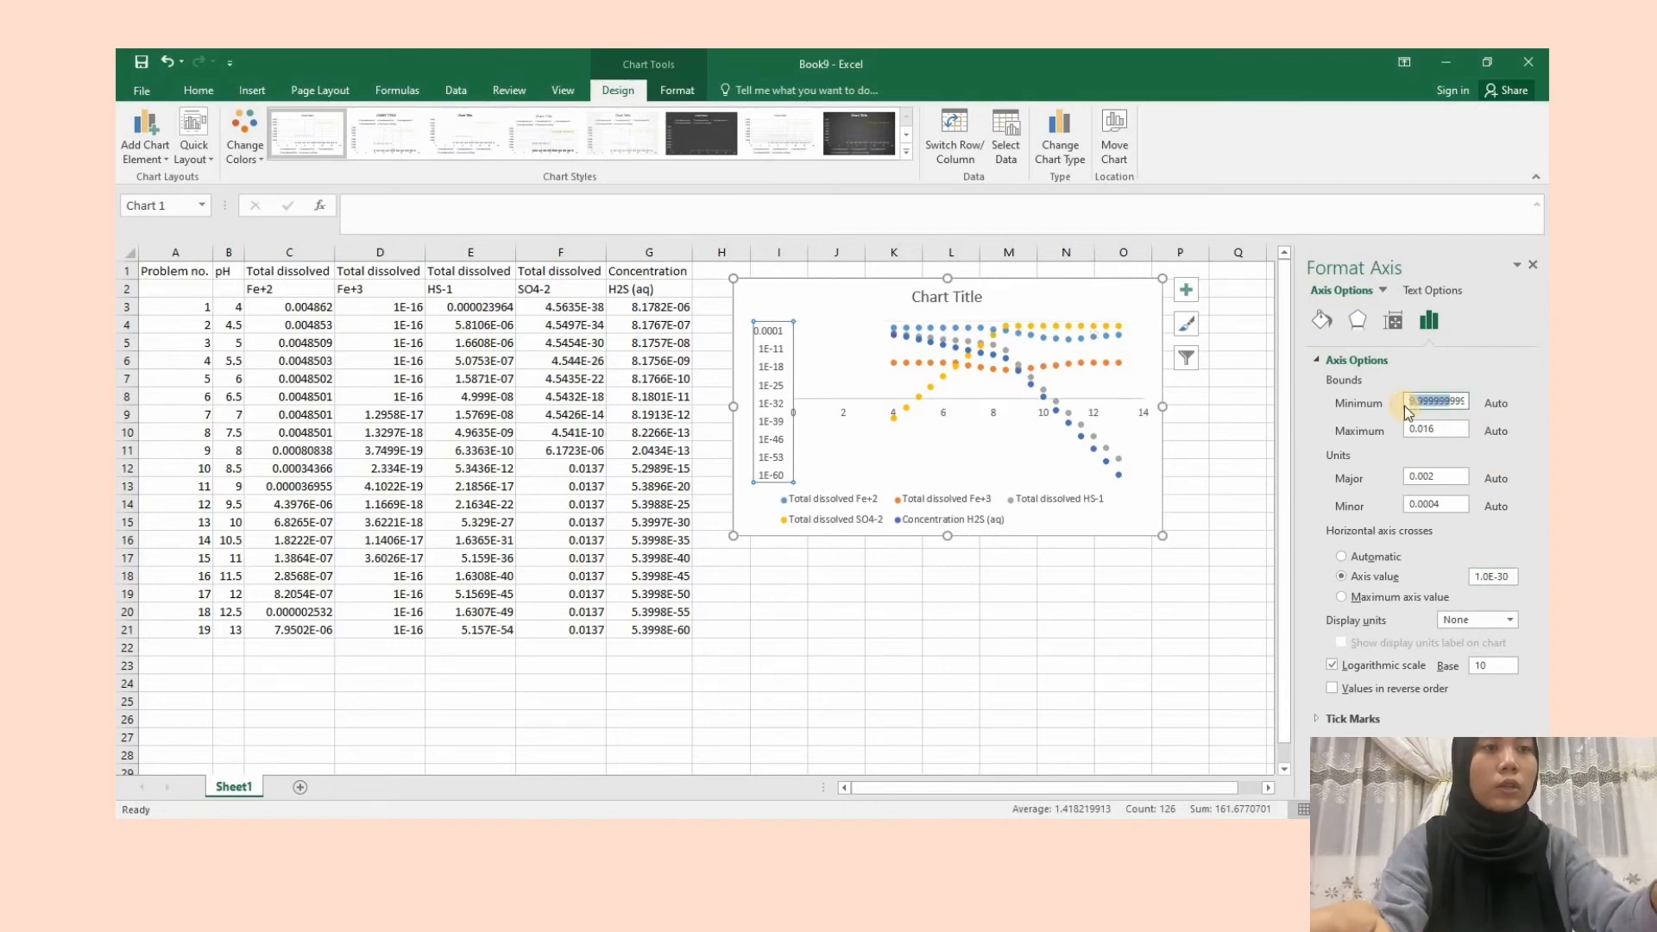
pyautogui.press('BackSpace')
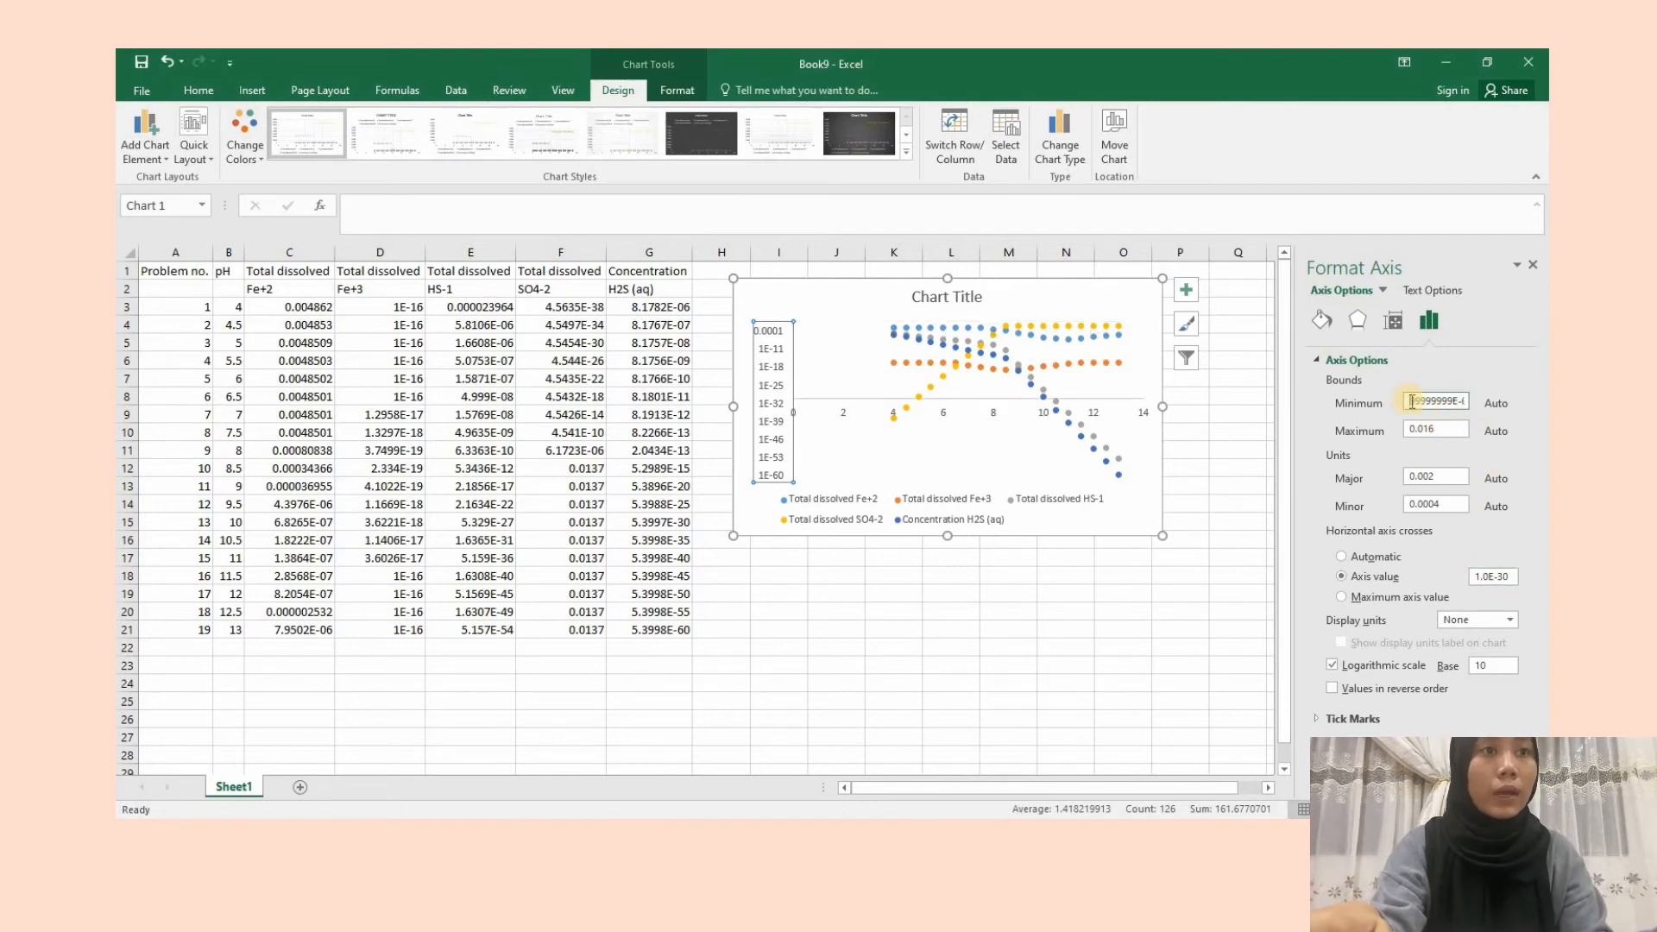
pyautogui.moveTo(1412, 402); pyautogui.dragTo(1472, 402)
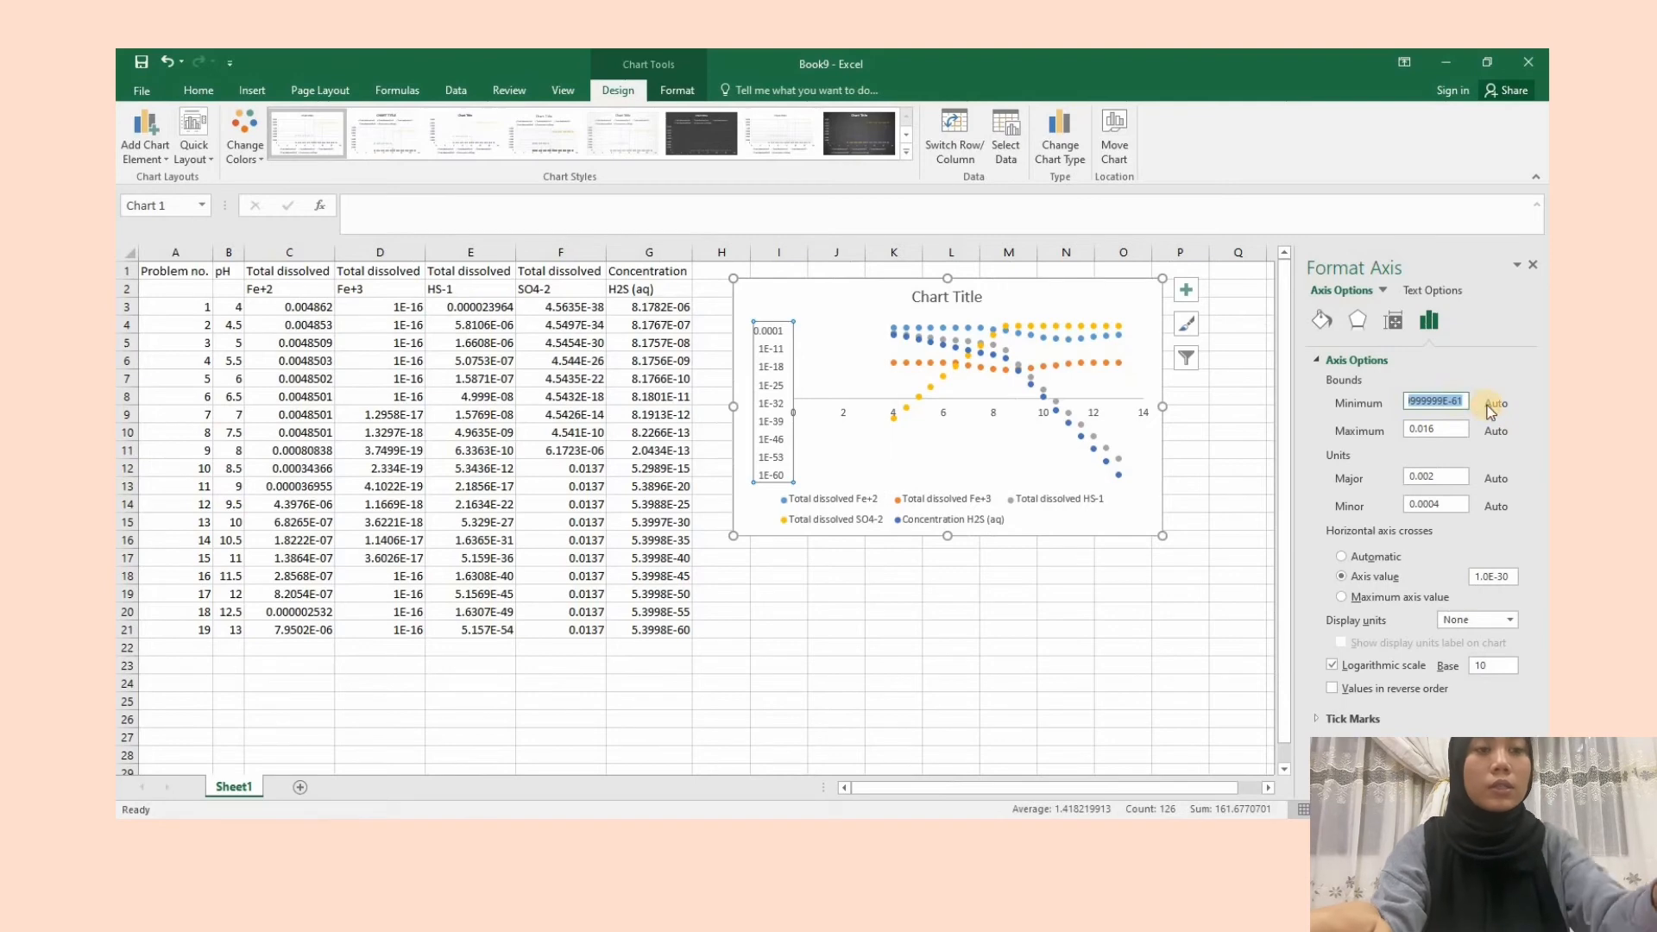
pyautogui.press('BackSpace')
pyautogui.write('1.0')
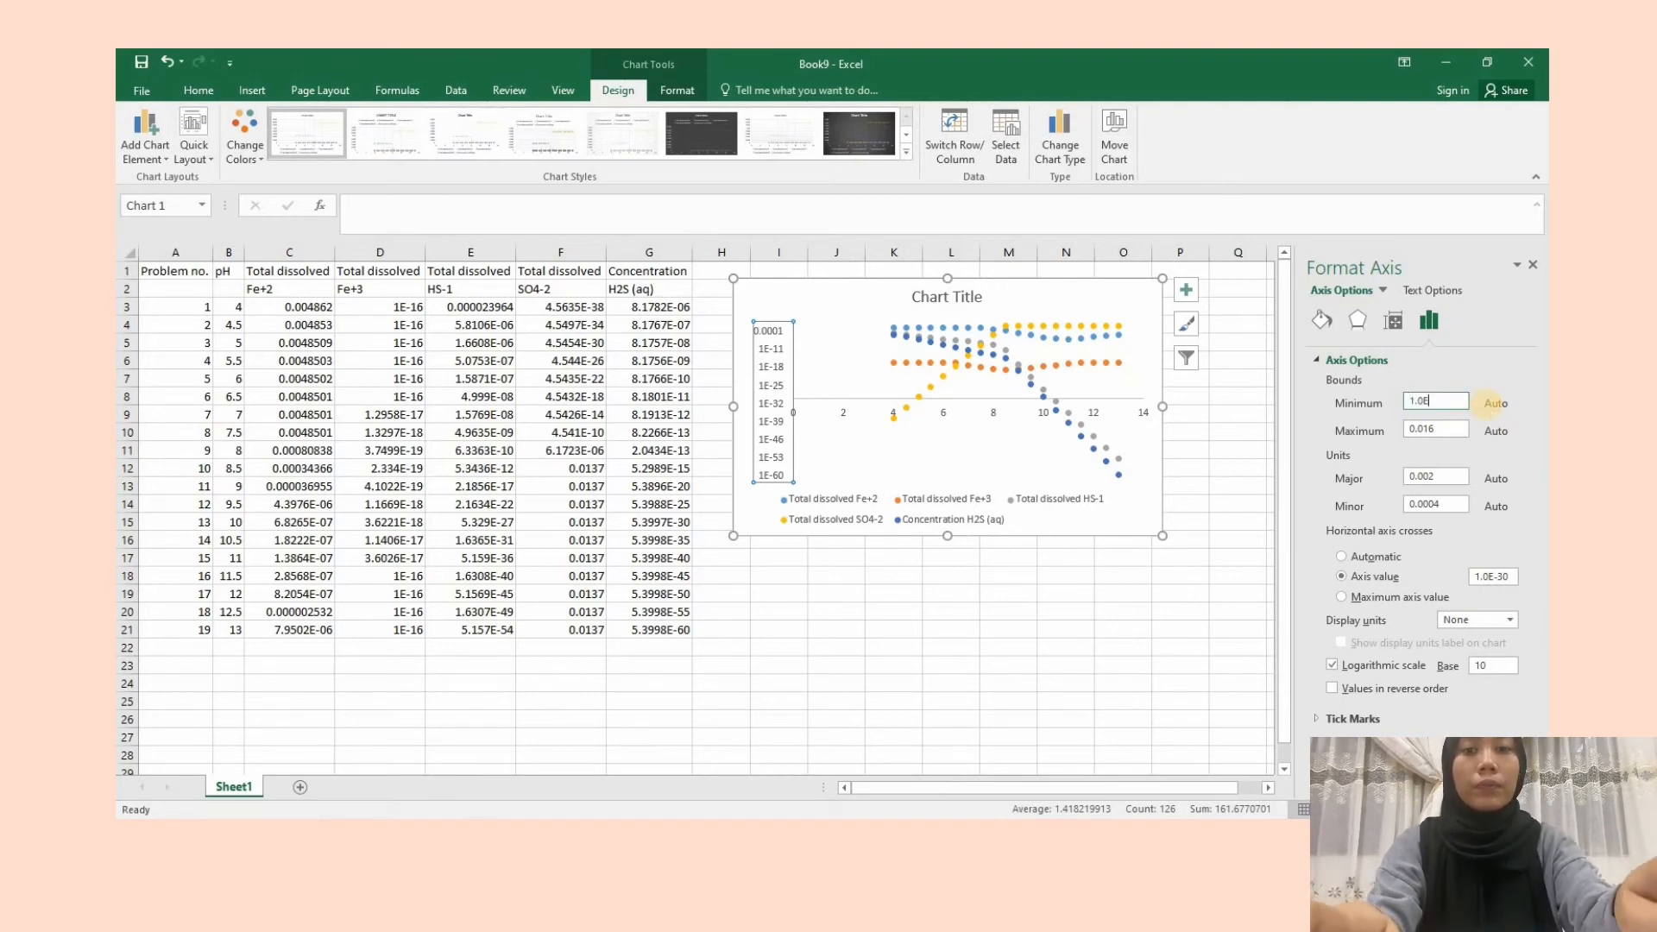
pyautogui.write('E-3')
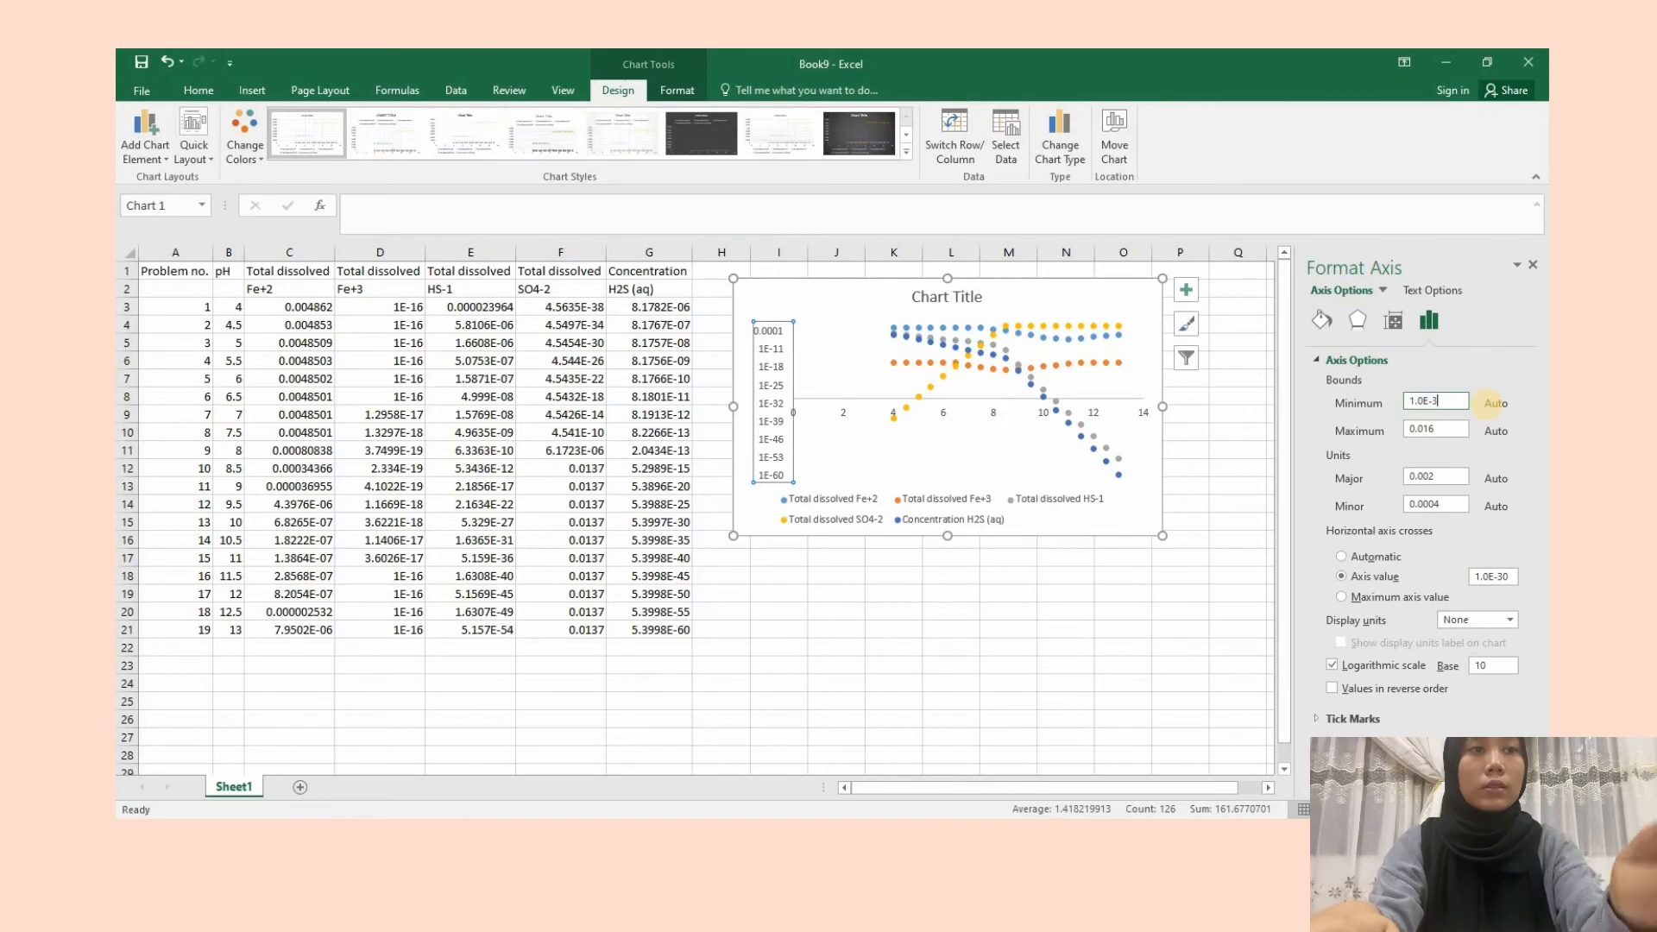
pyautogui.write('0')
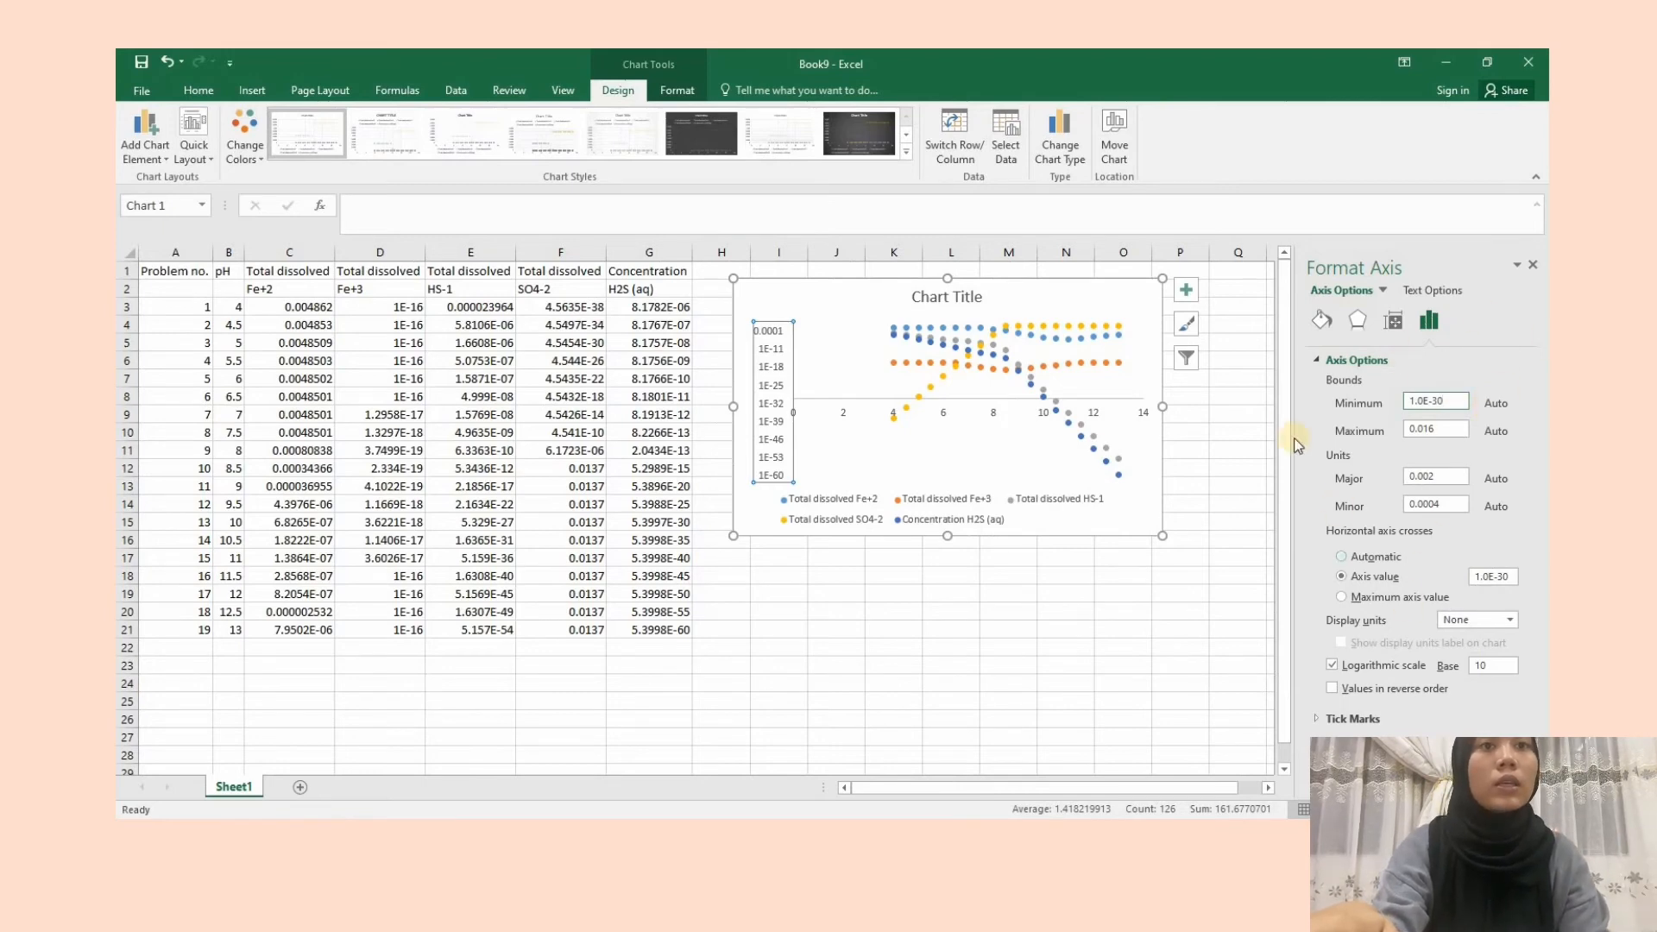
# - Confirm the vertical axis minimum bound and set the axis's major tick marks to Outside
pyautogui.press('Return')
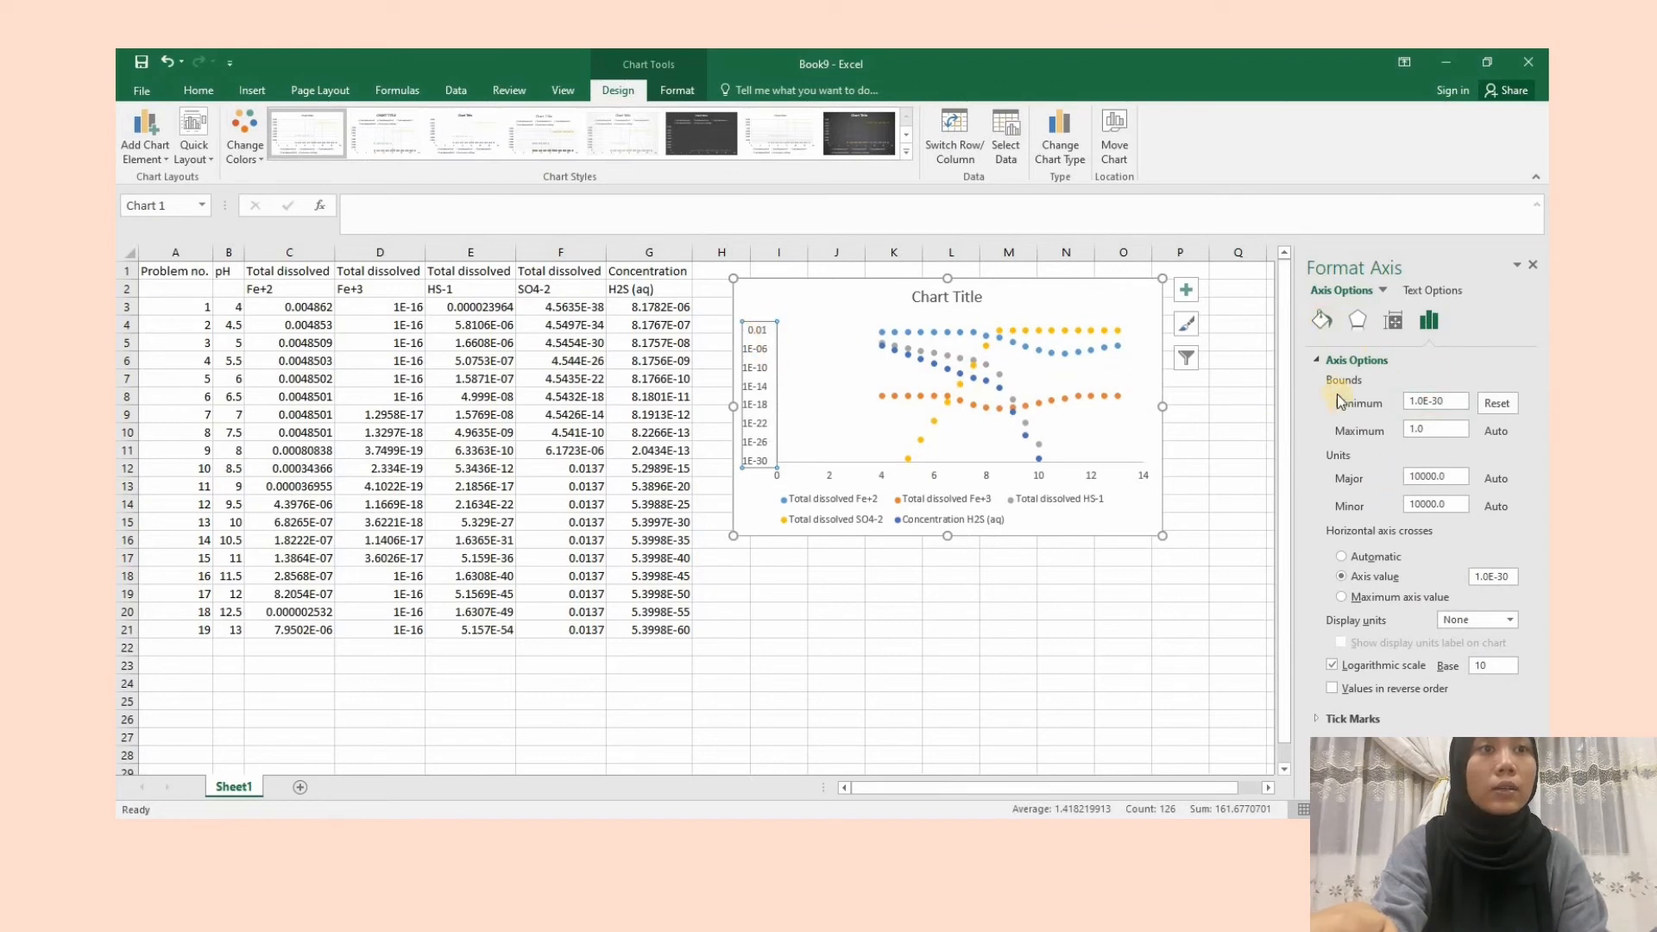
pyautogui.click(1337, 362)
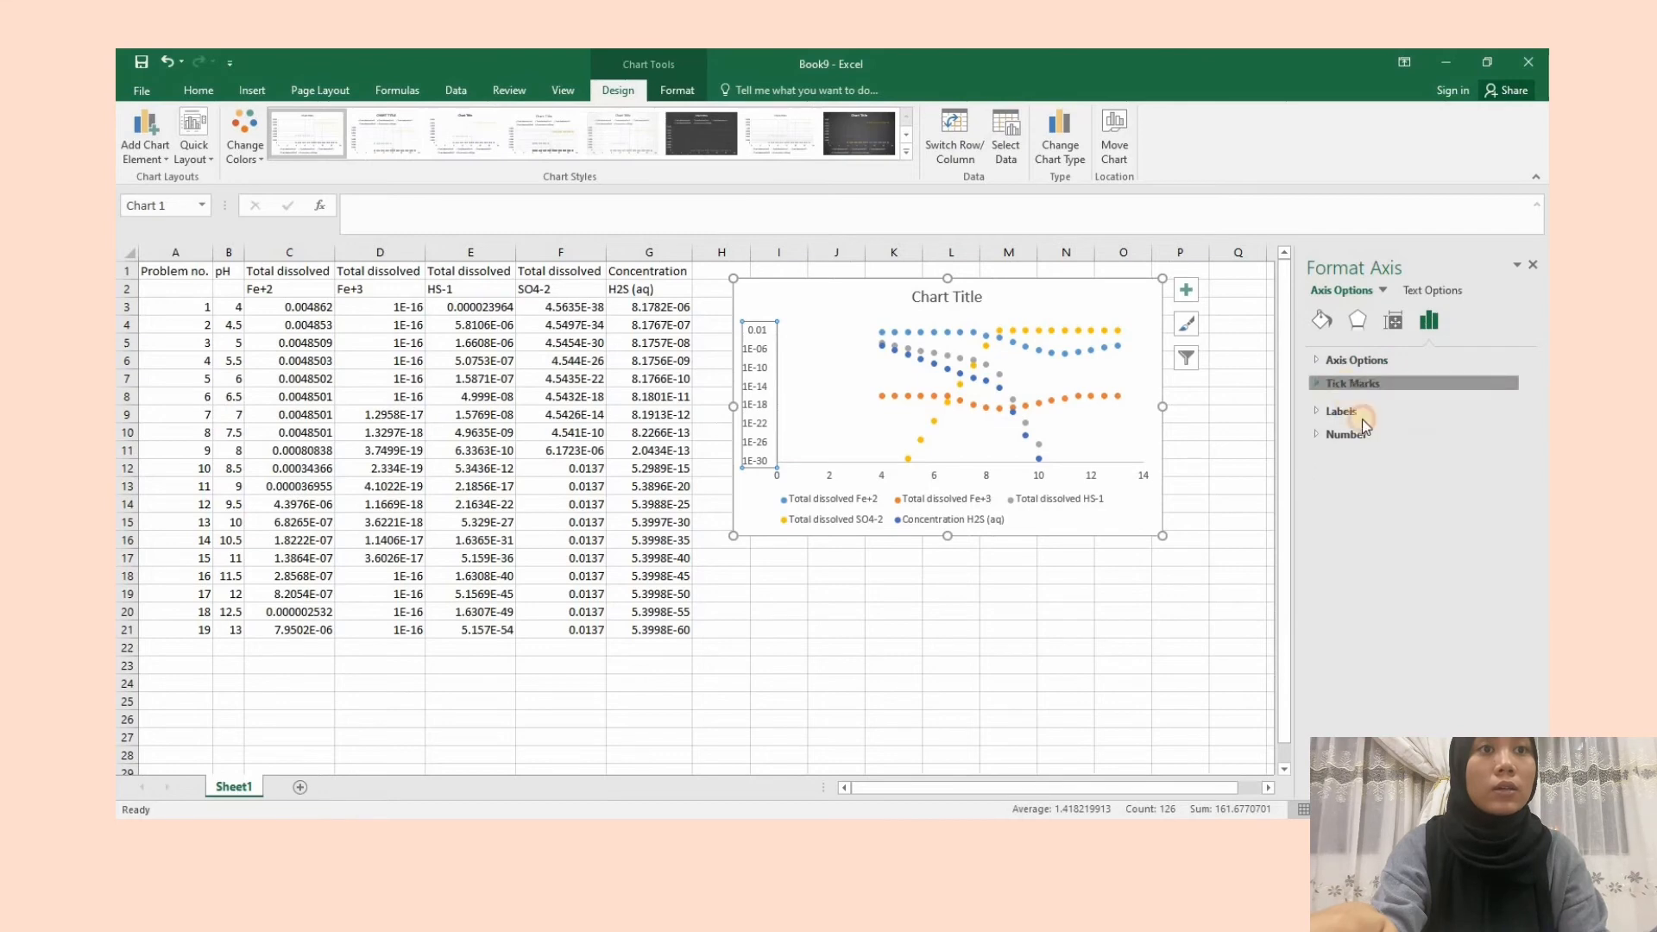
pyautogui.click(1352, 383)
pyautogui.click(1509, 406)
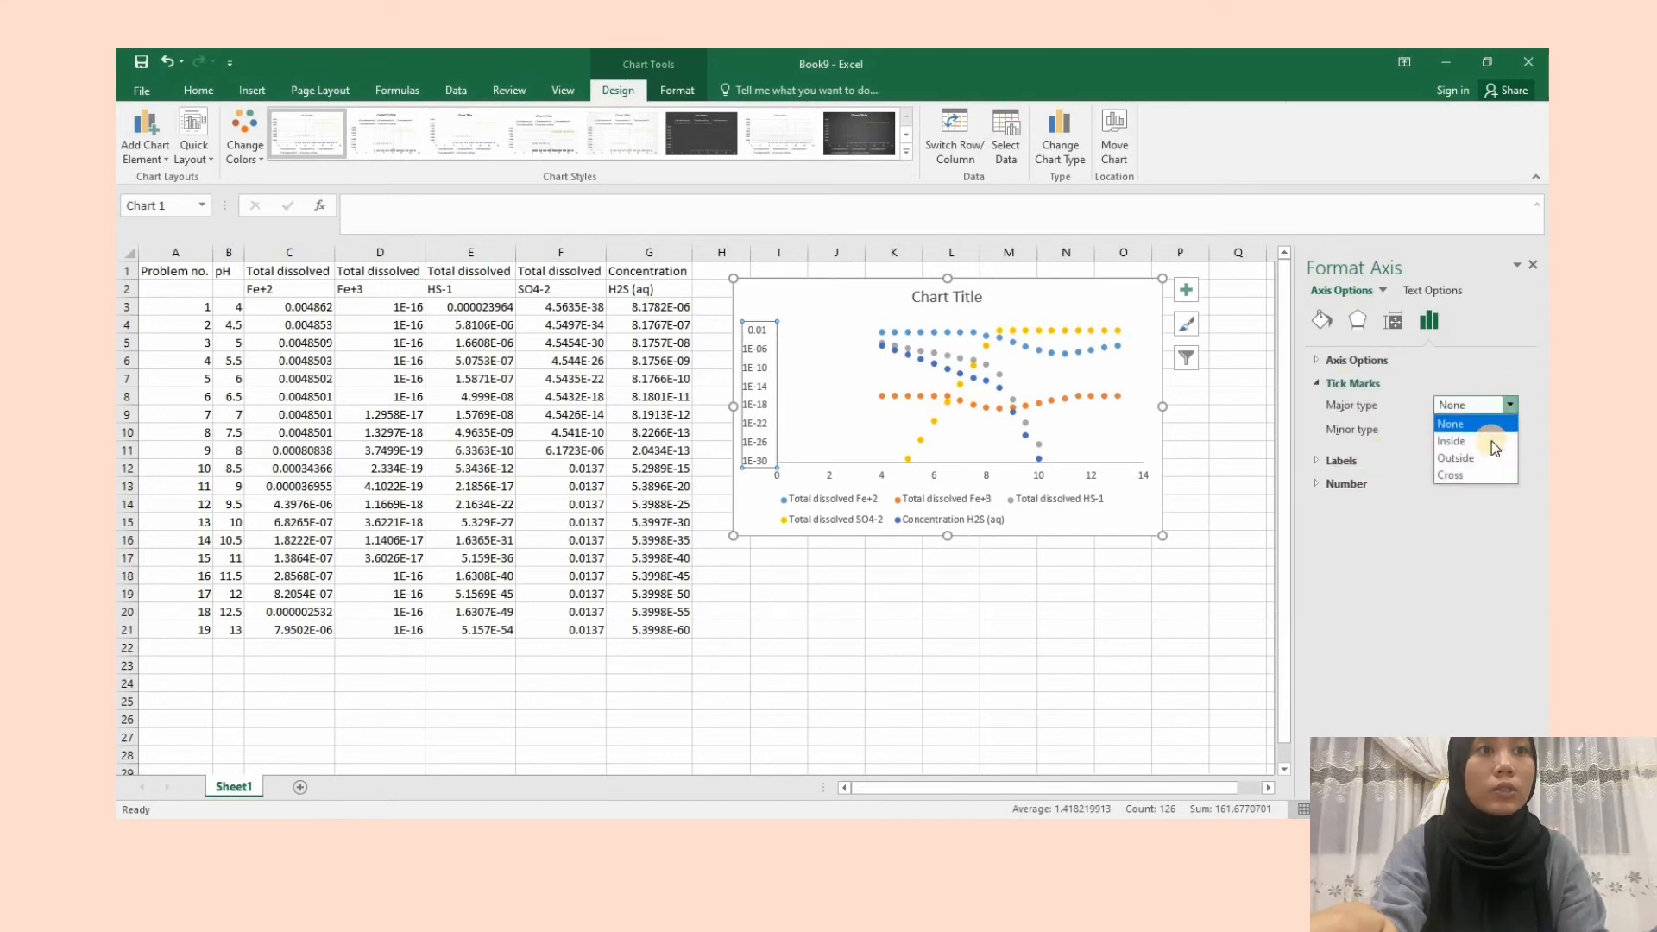
pyautogui.click(1488, 457)
# - Give the chart's vertical axis a solid black line and make its number labels black
pyautogui.click(1319, 321)
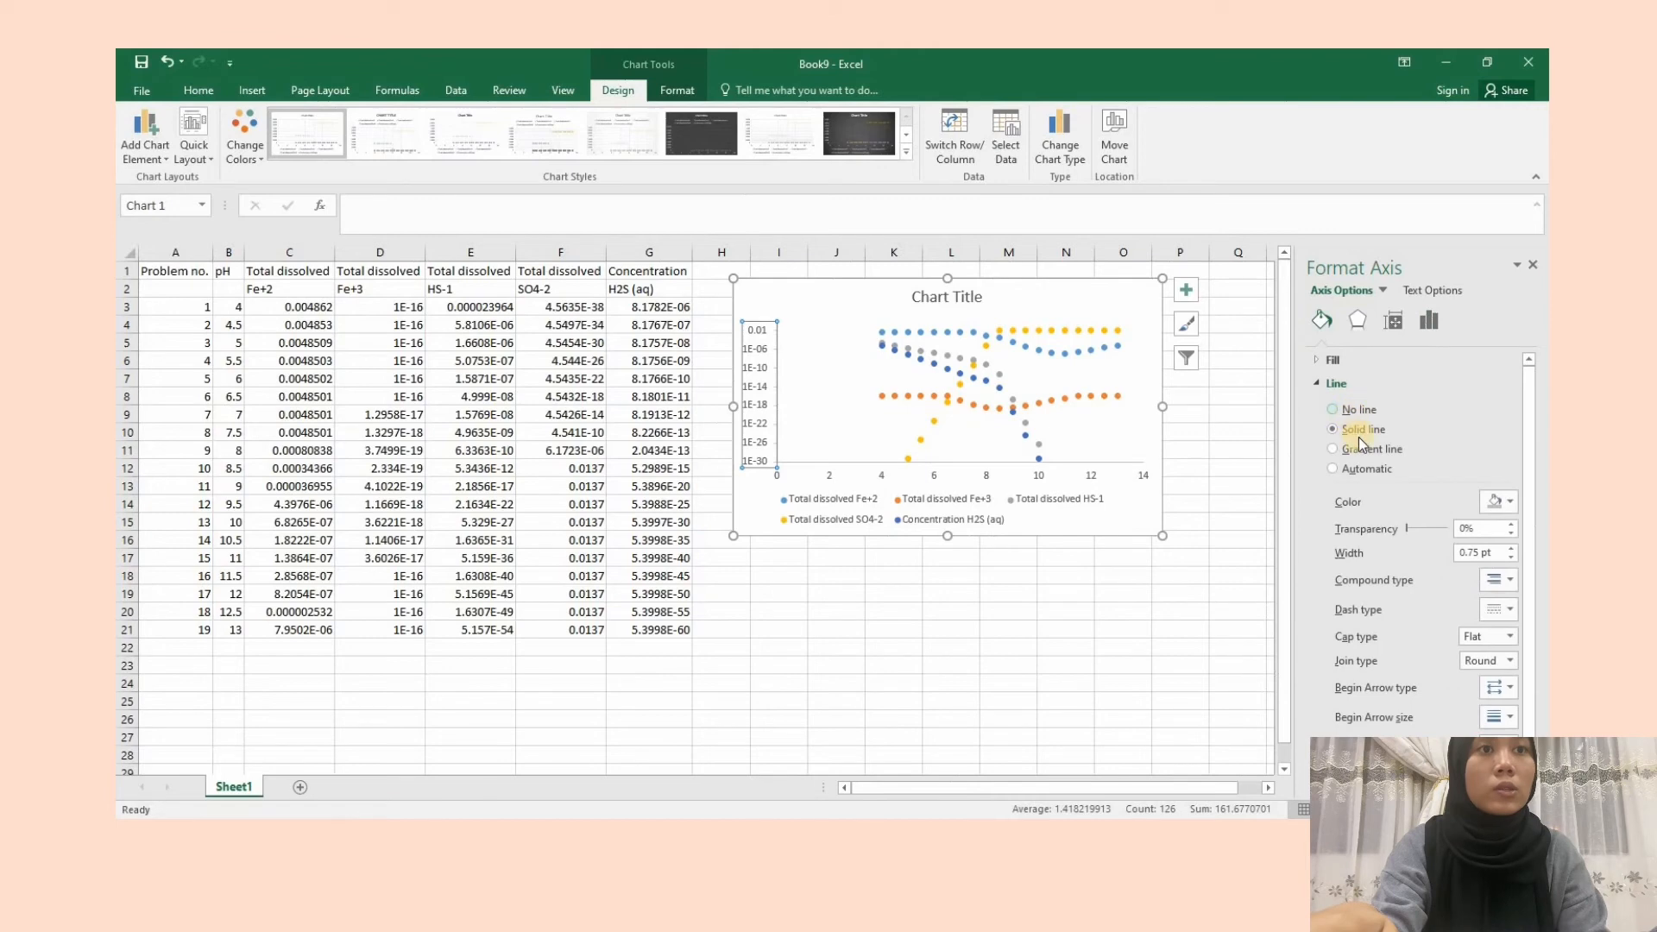
pyautogui.click(1501, 502)
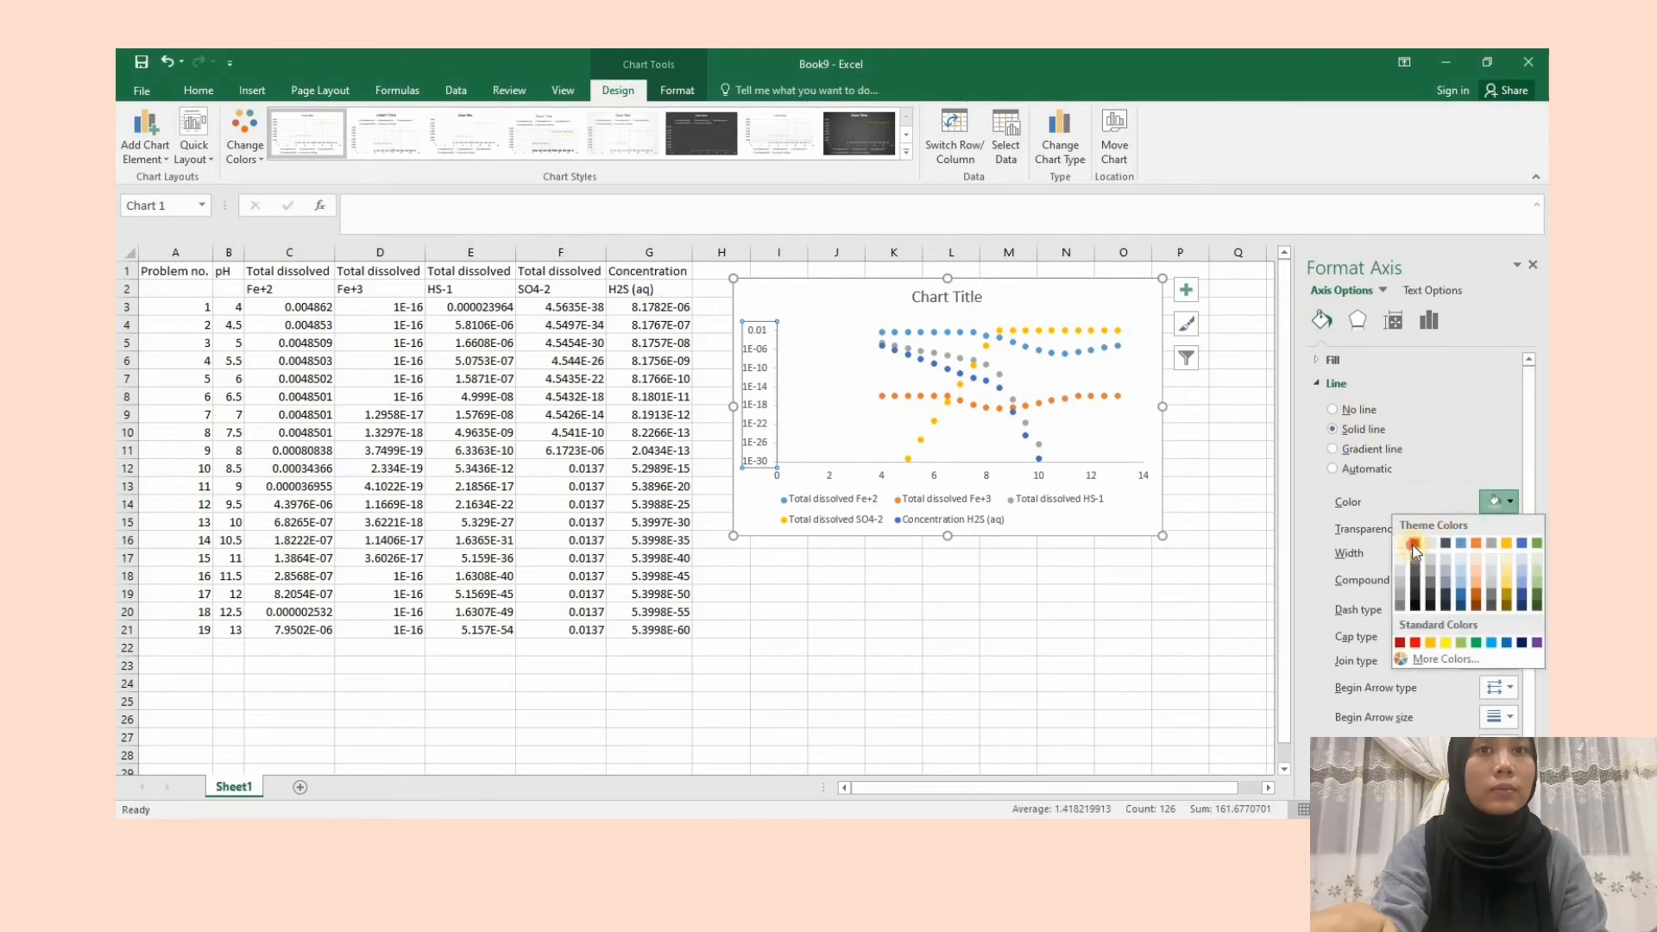
pyautogui.click(1413, 543)
pyautogui.click(198, 89)
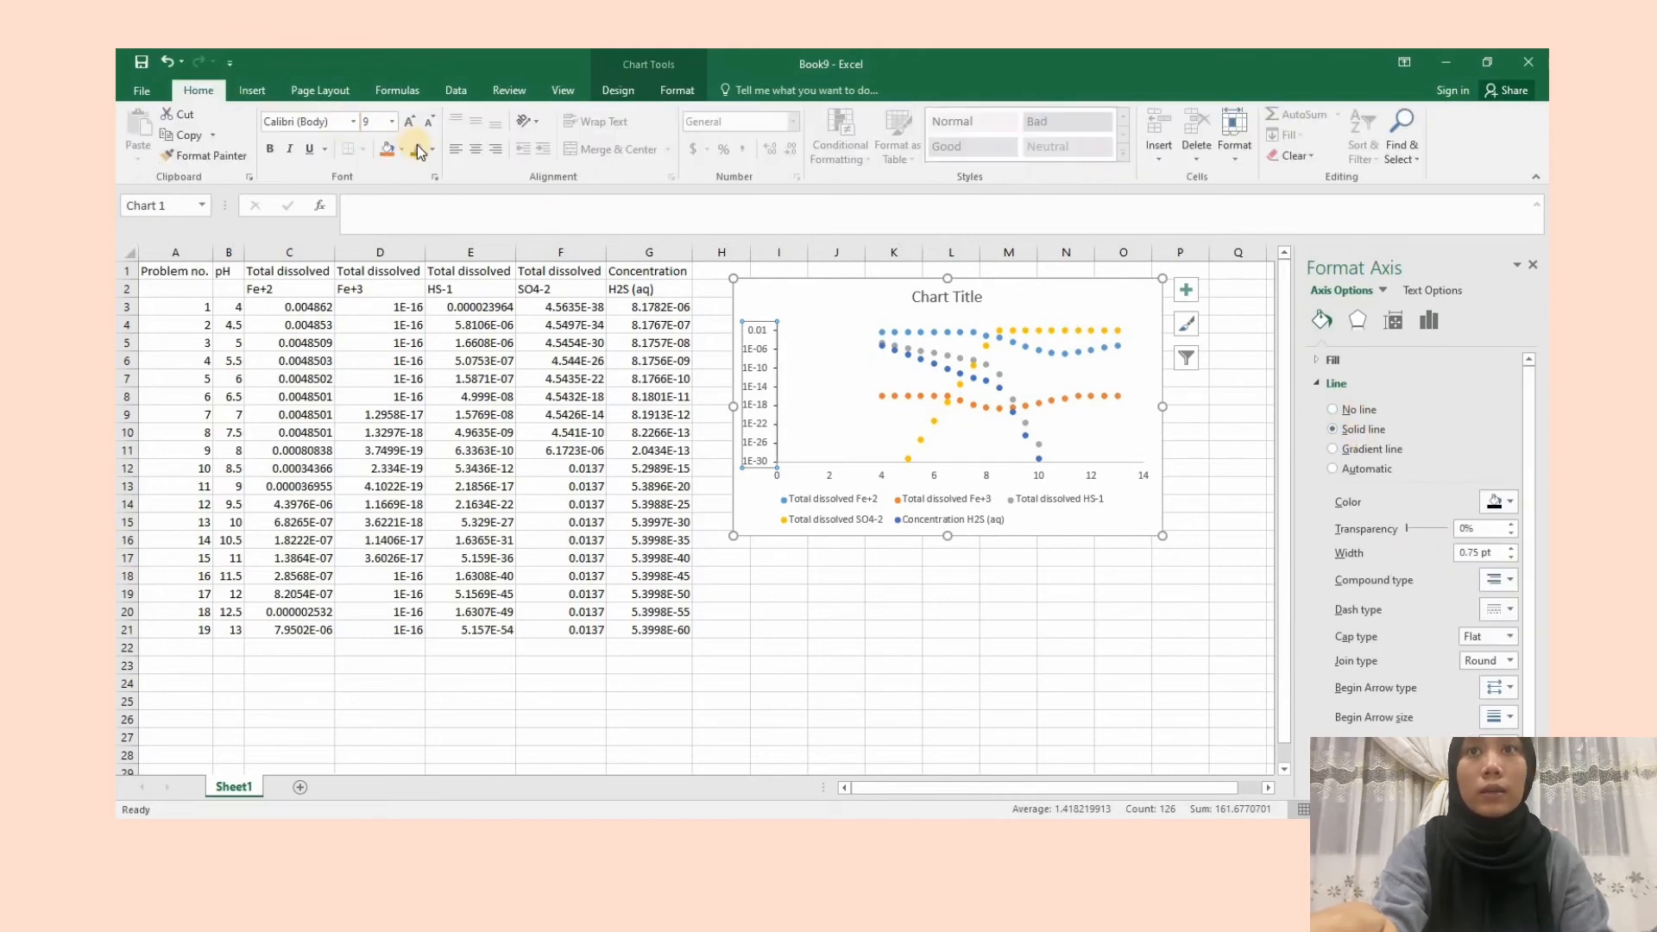
# - Set the major tick marks of the chart's horizontal axis to Outside
pyautogui.click(835, 470)
pyautogui.click(833, 475)
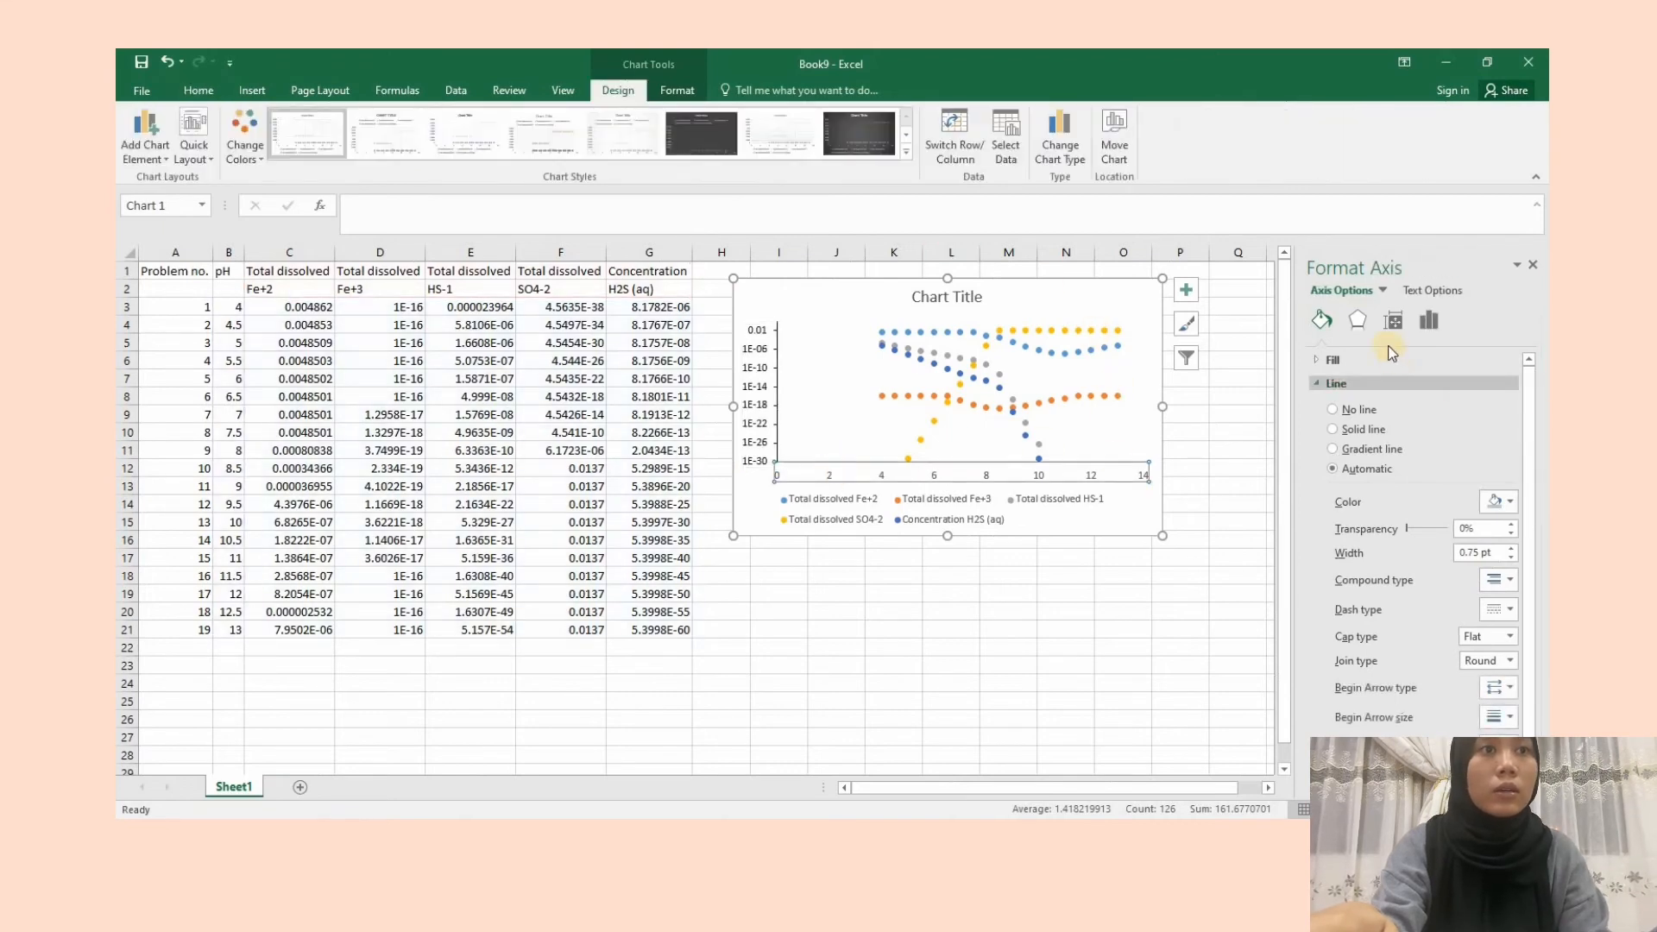
pyautogui.click(1429, 320)
pyautogui.click(1353, 383)
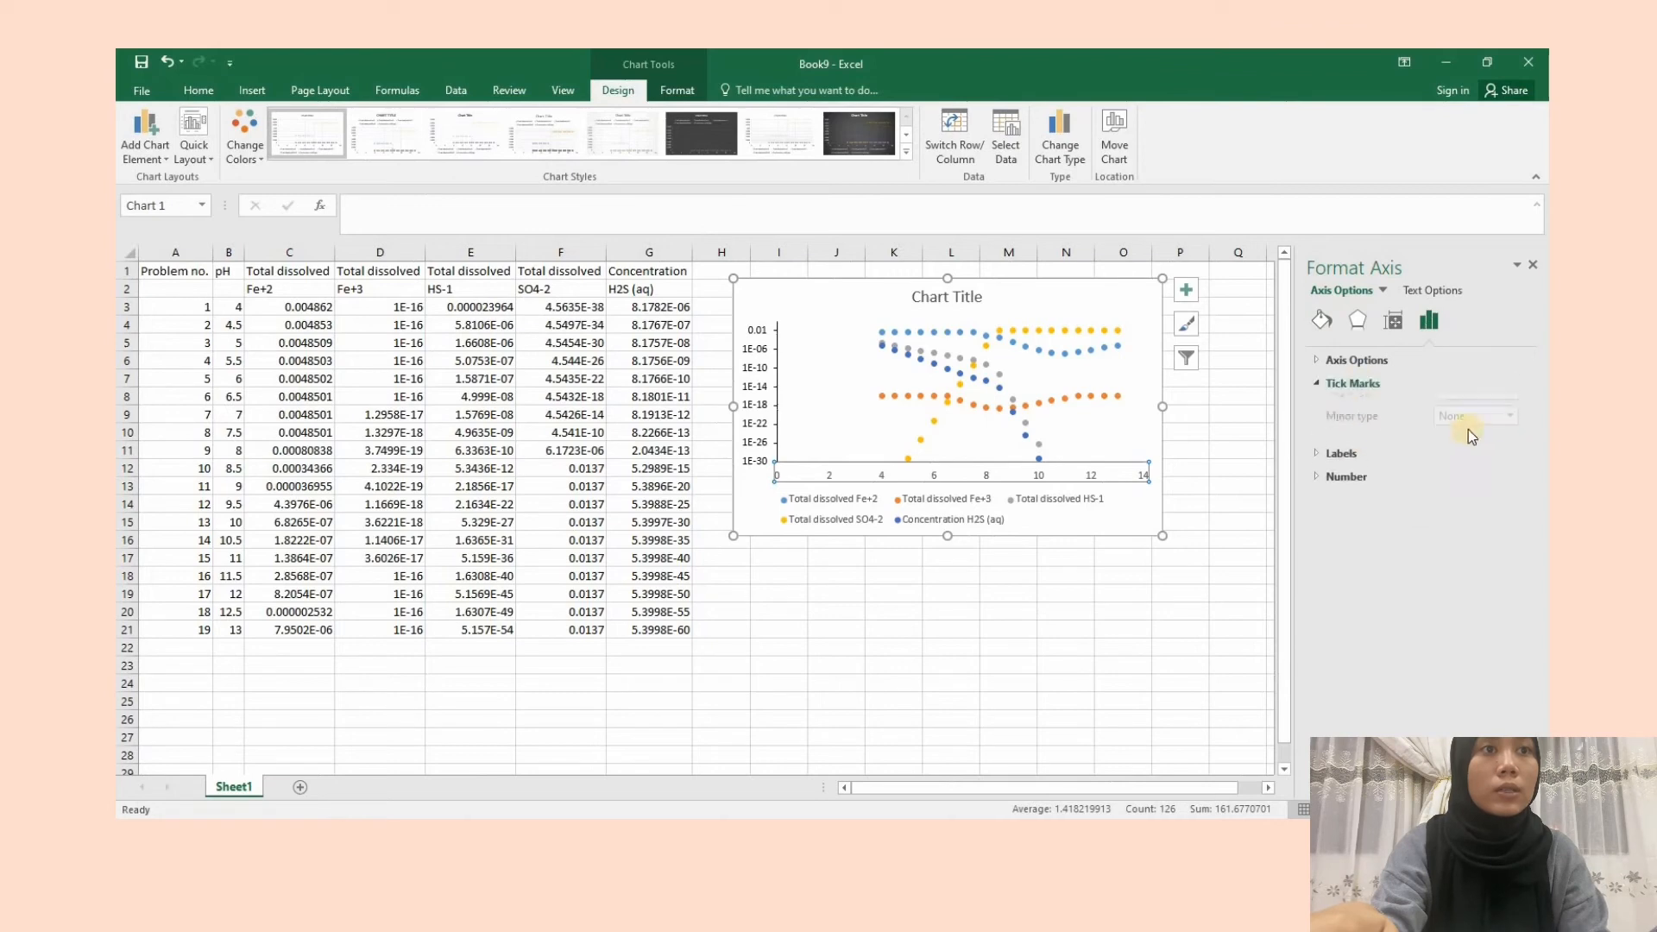
pyautogui.click(1509, 405)
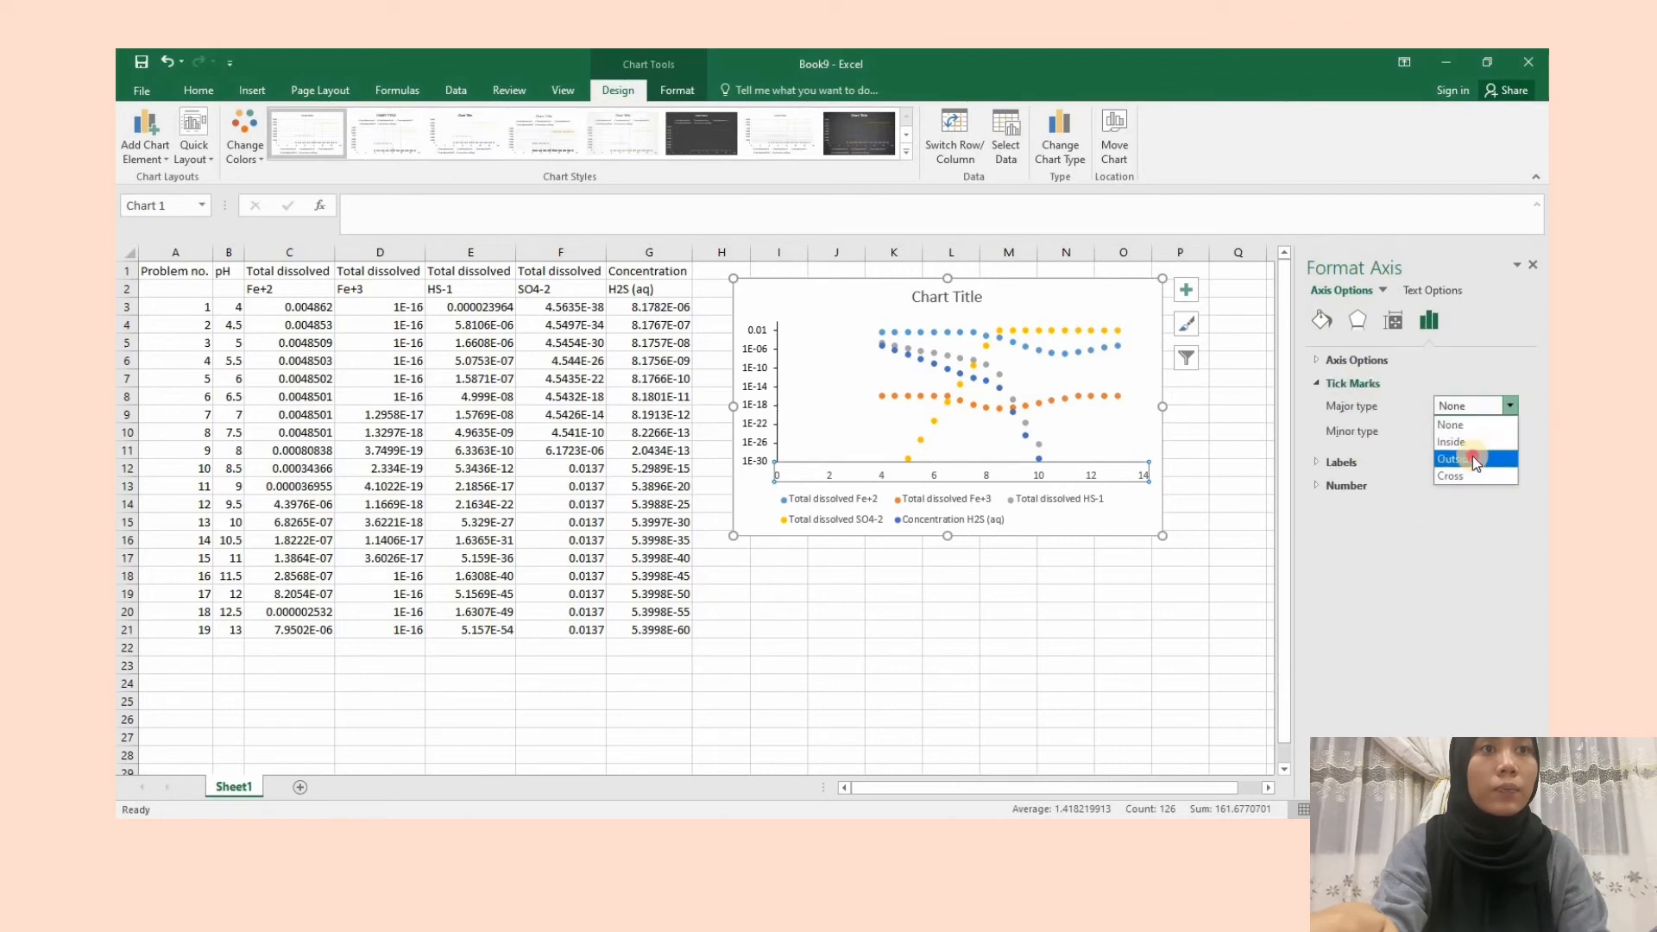
pyautogui.click(1472, 459)
# - Give the chart's horizontal axis a solid black line and make its number labels black
pyautogui.click(1323, 320)
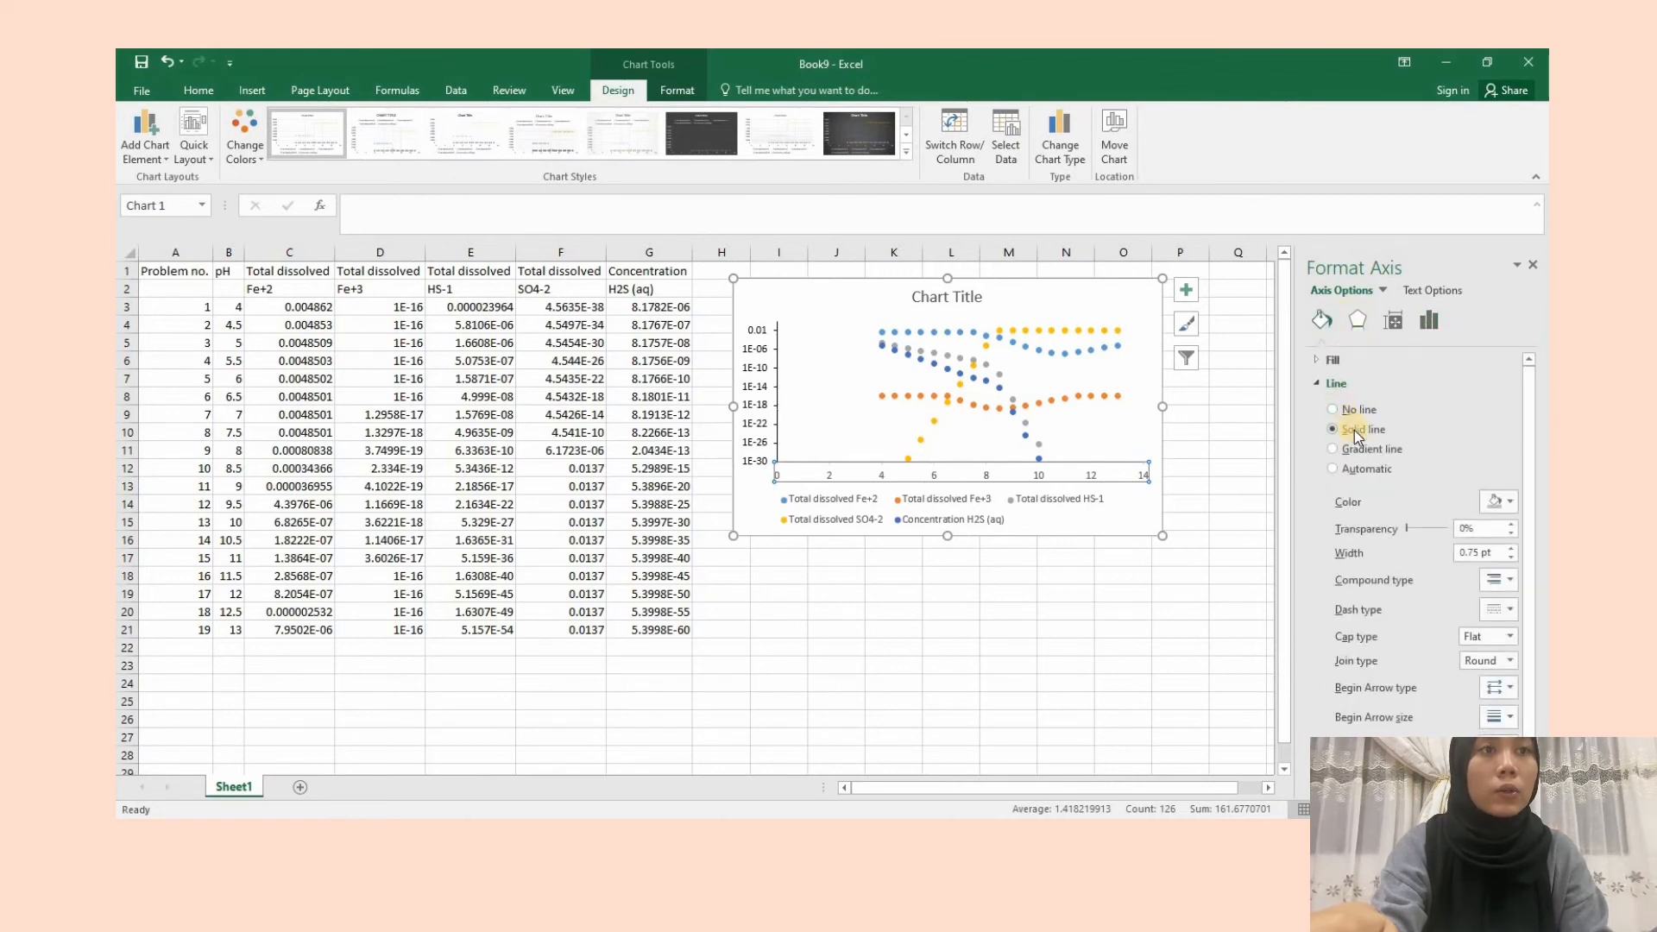
pyautogui.click(1499, 502)
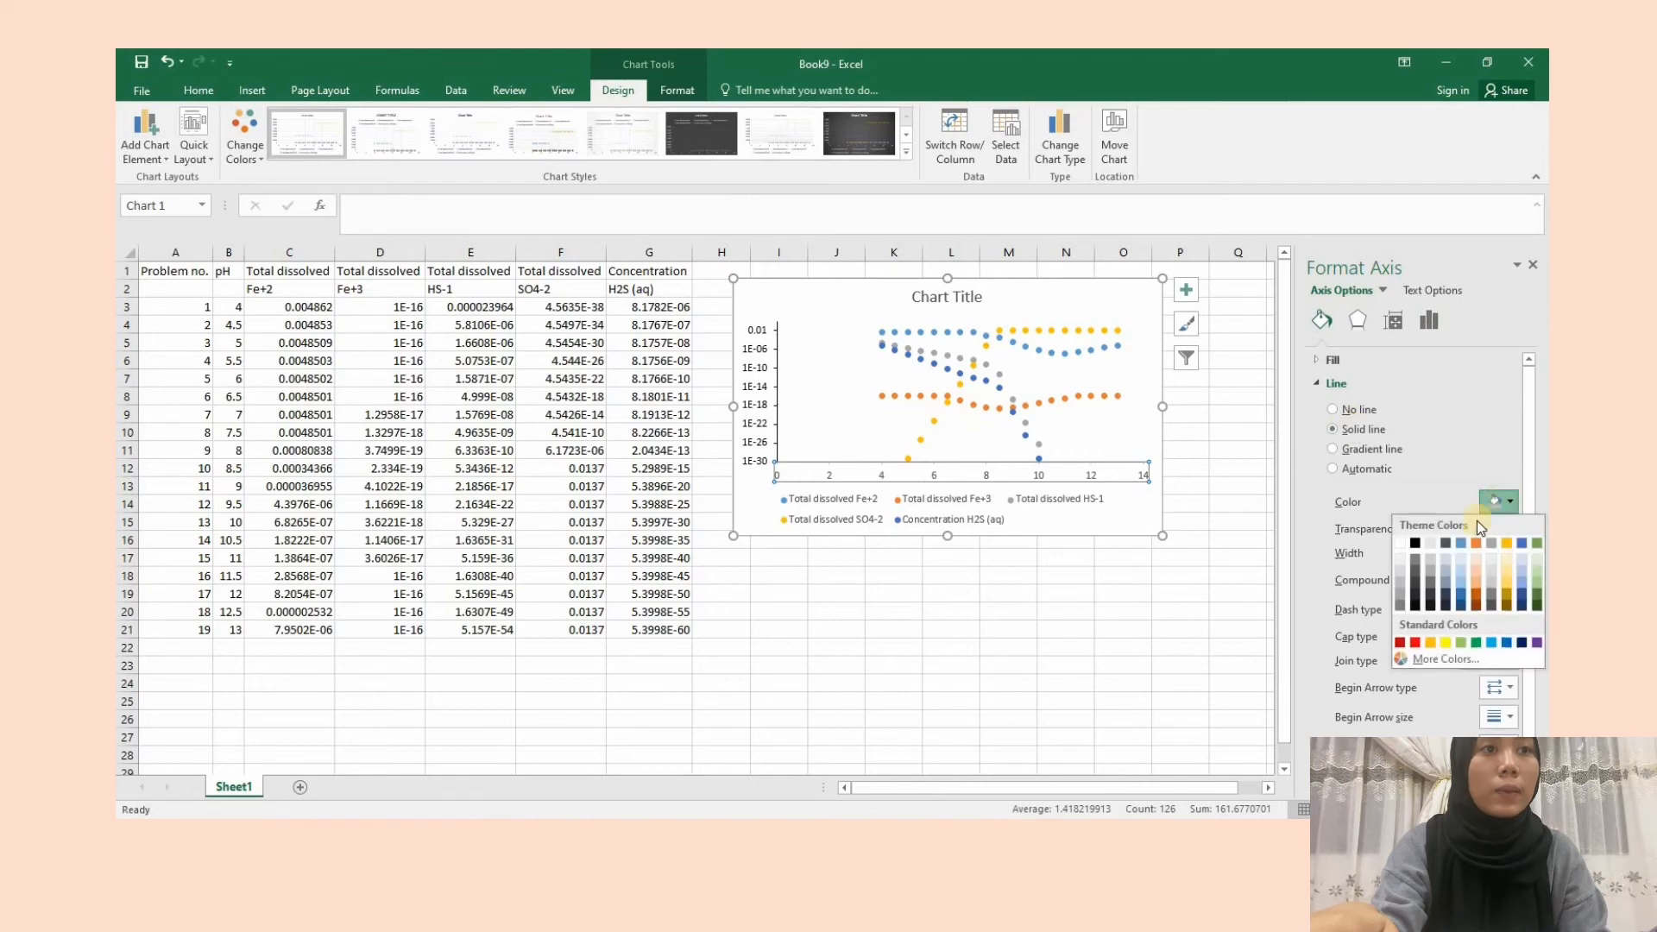
pyautogui.click(1417, 545)
pyautogui.click(199, 92)
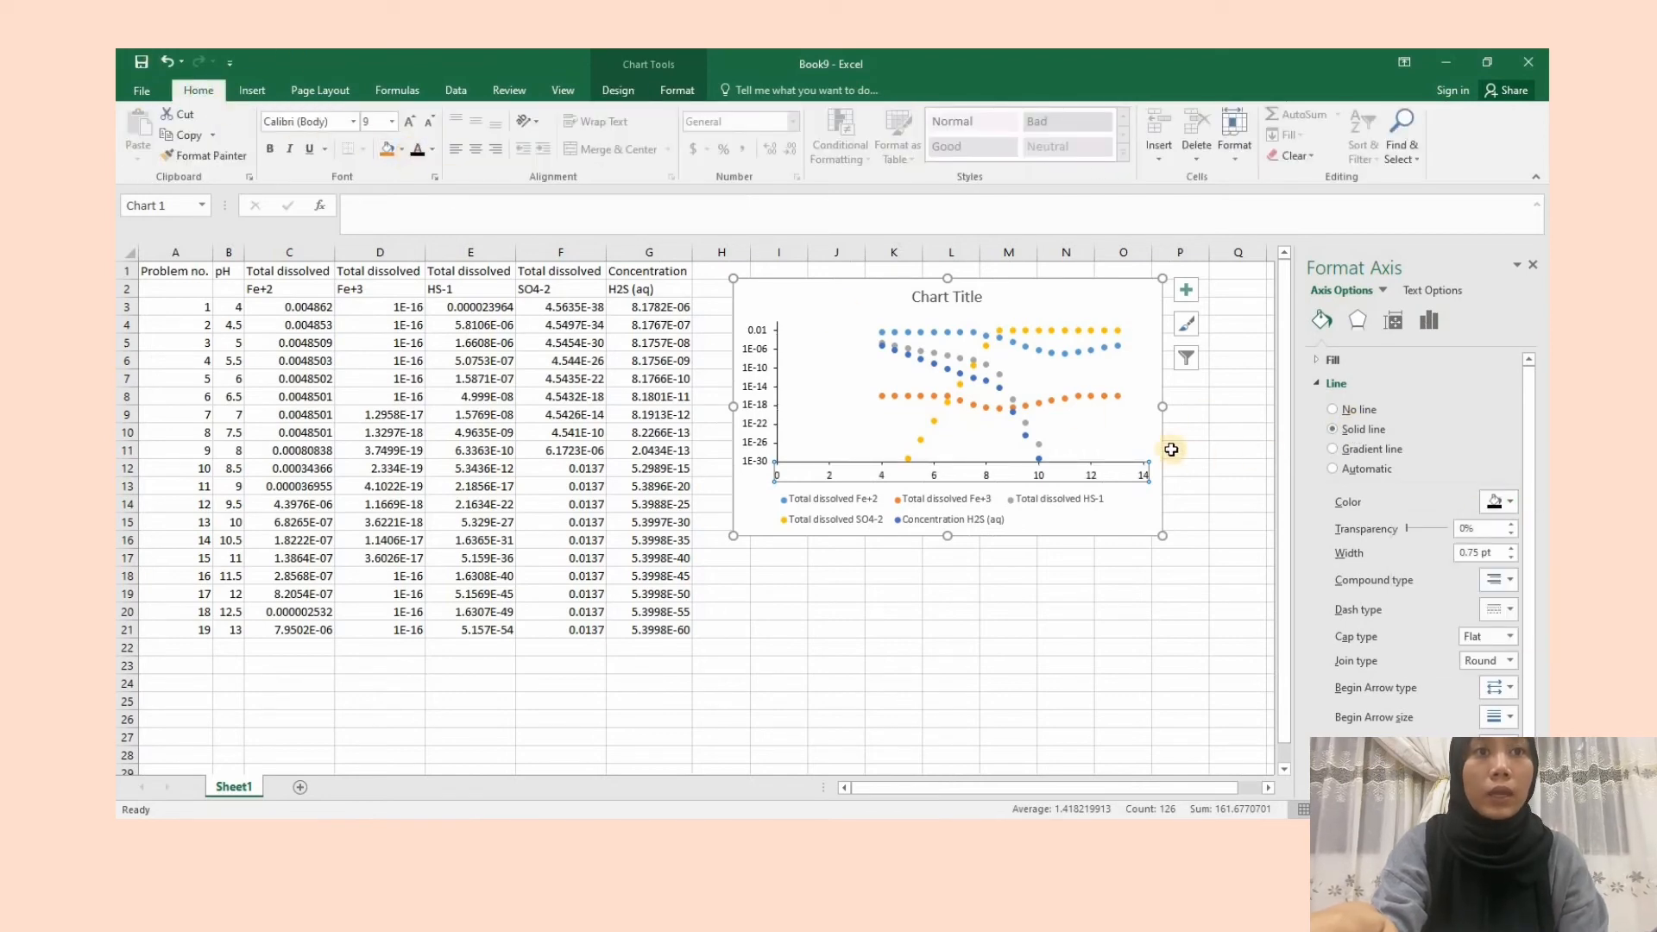
# - Change the chart legend's text color to black
pyautogui.click(951, 510)
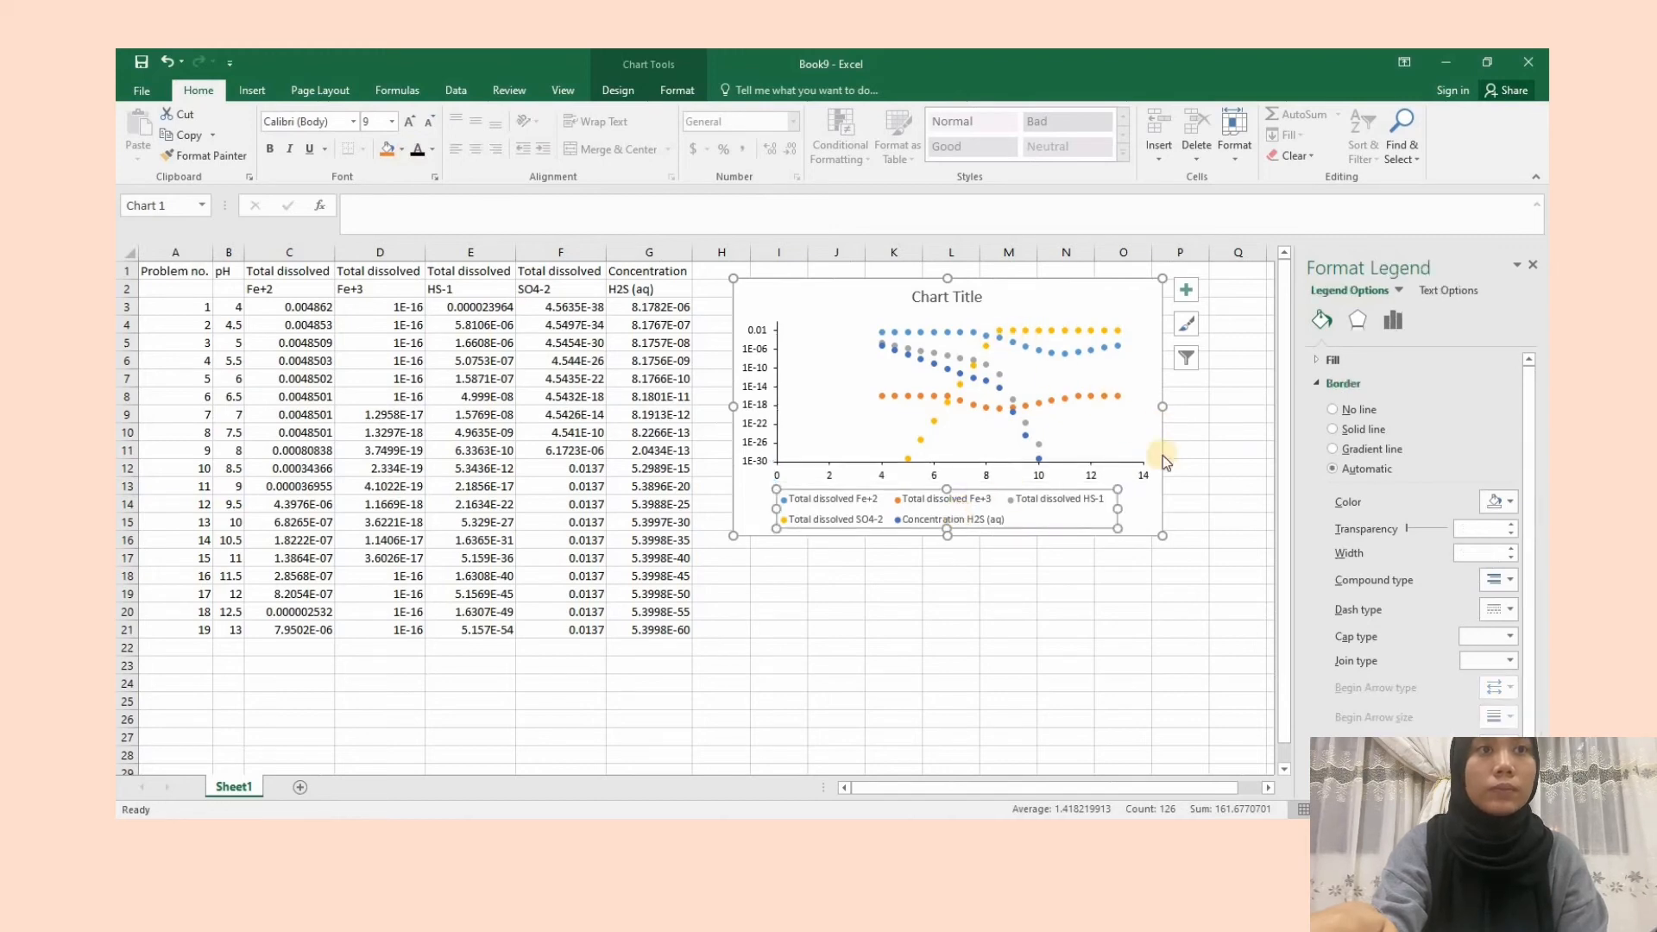
pyautogui.click(1385, 327)
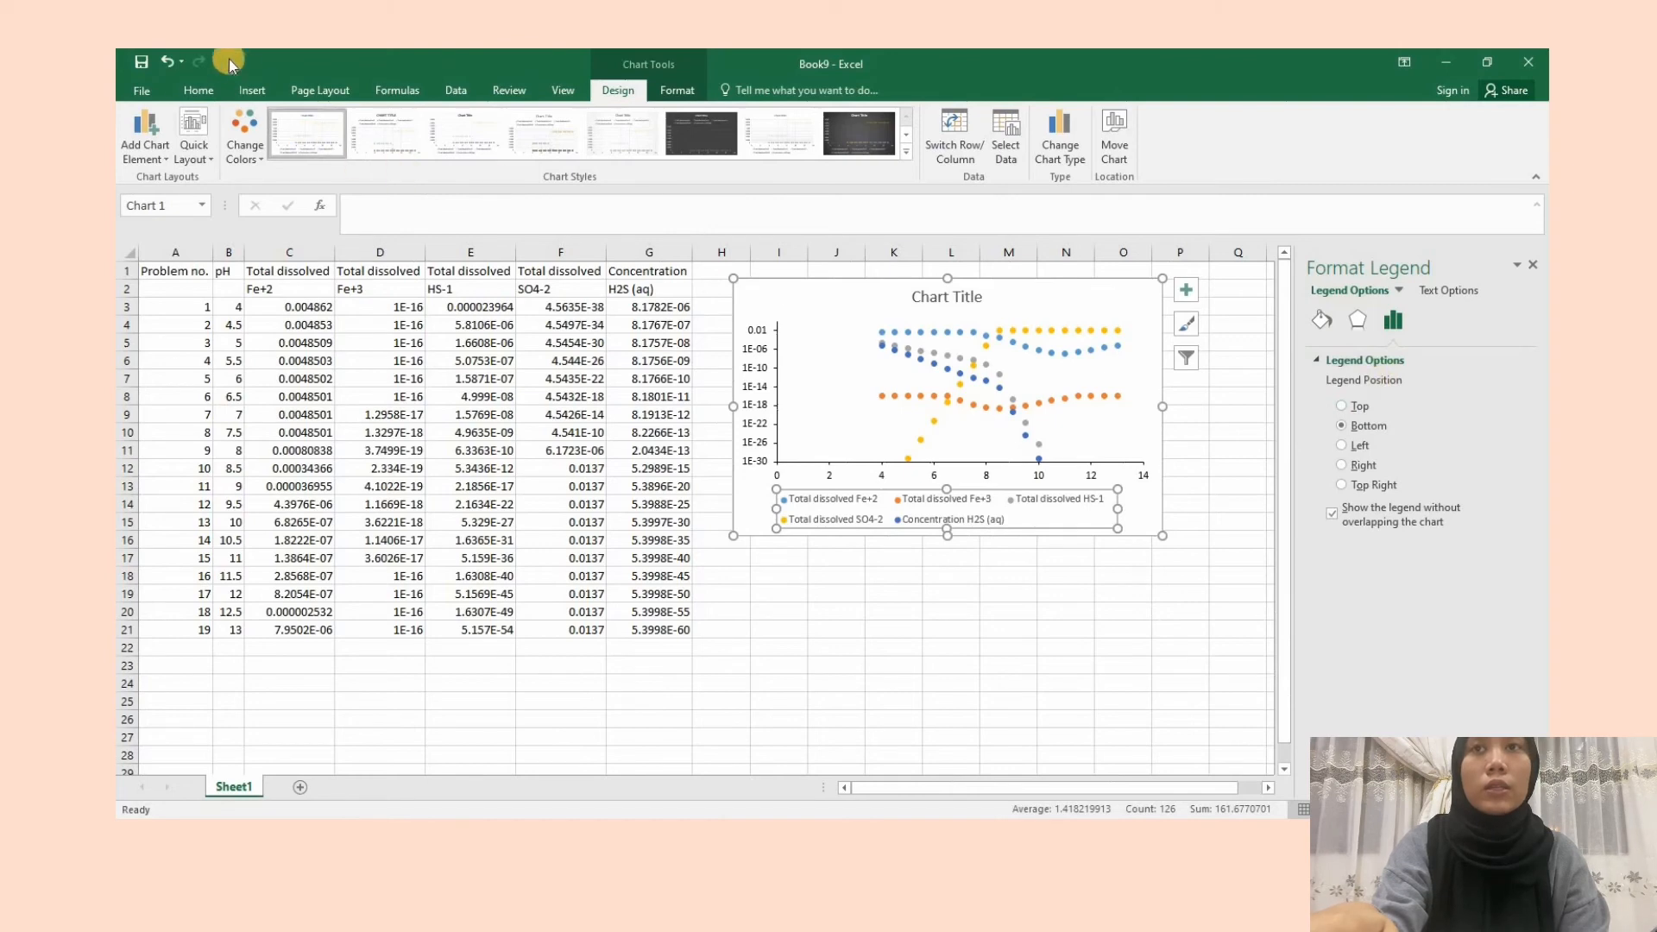
pyautogui.click(197, 90)
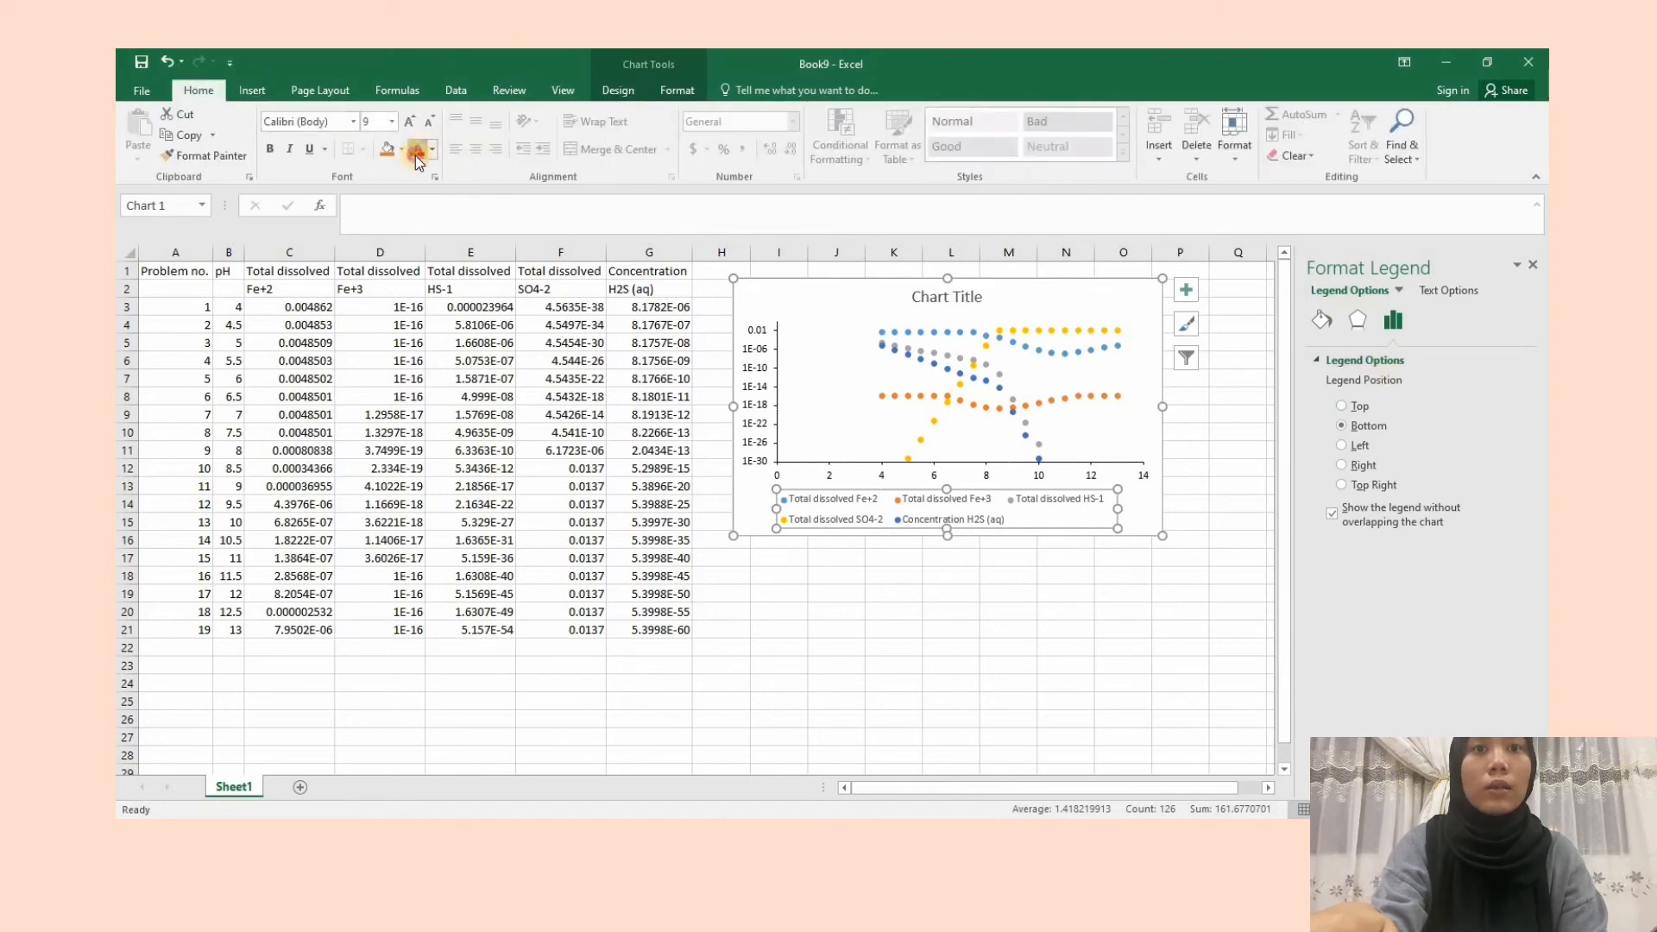
# - Remove the border line around the chart area
pyautogui.click(1163, 396)
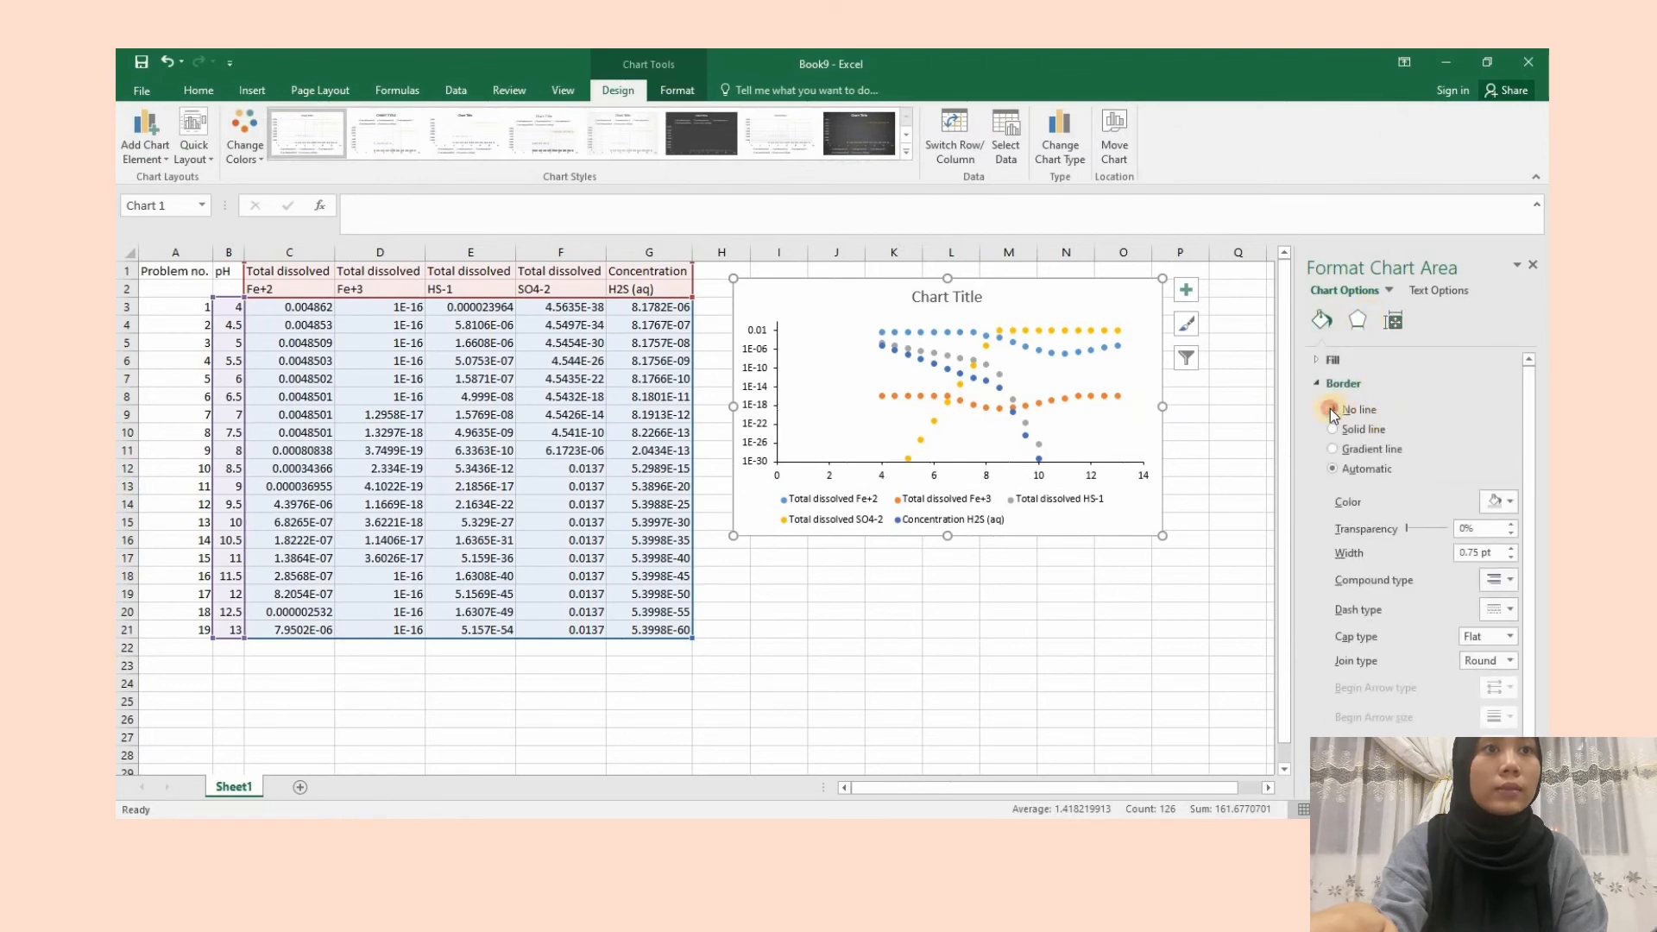
pyautogui.click(1333, 409)
pyautogui.click(1236, 395)
# - Hide the worksheet's cell gridlines
pyautogui.scroll(-1, 1172, 352)
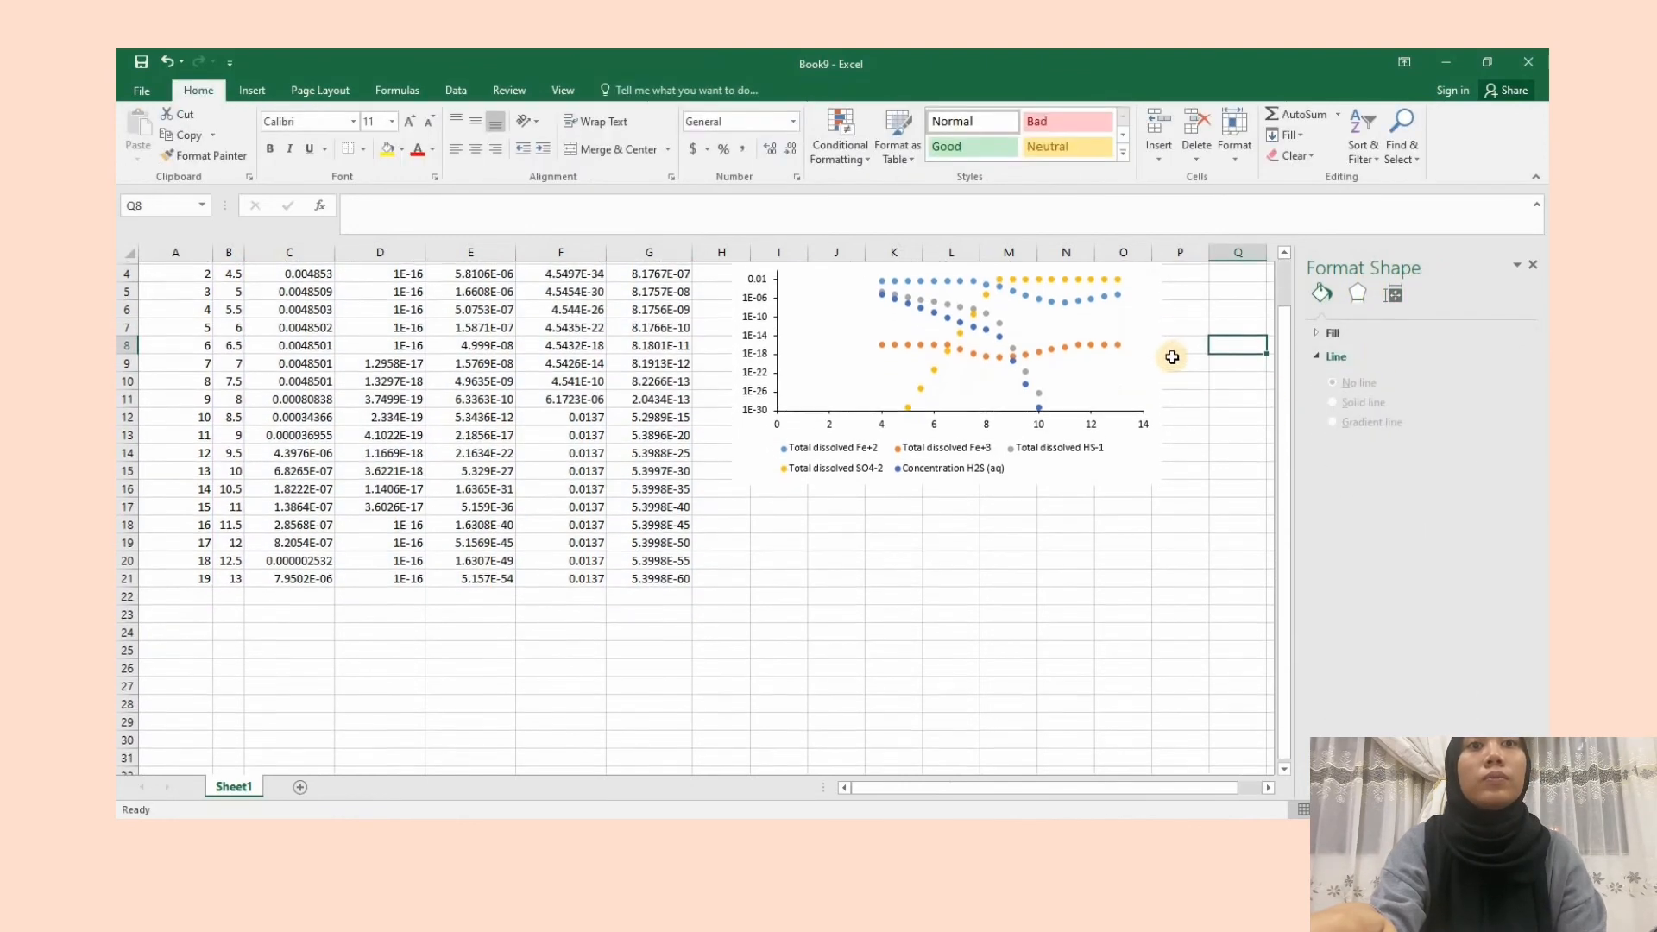
pyautogui.scroll(1, 1172, 352)
pyautogui.click(1205, 346)
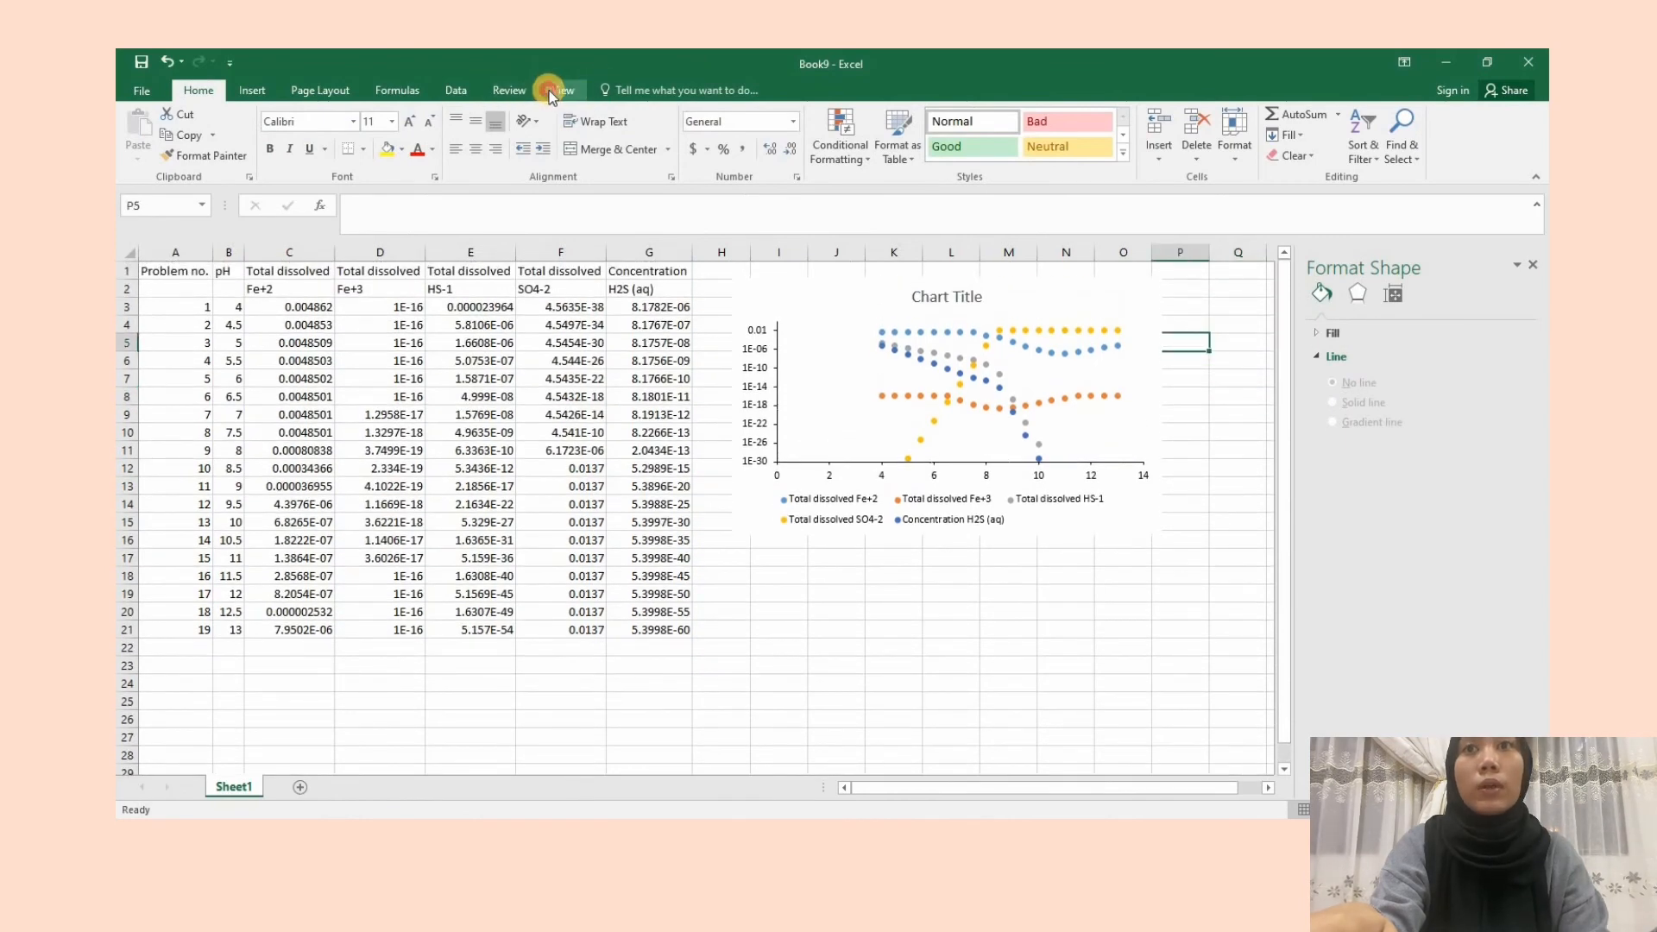
pyautogui.click(559, 91)
pyautogui.click(312, 149)
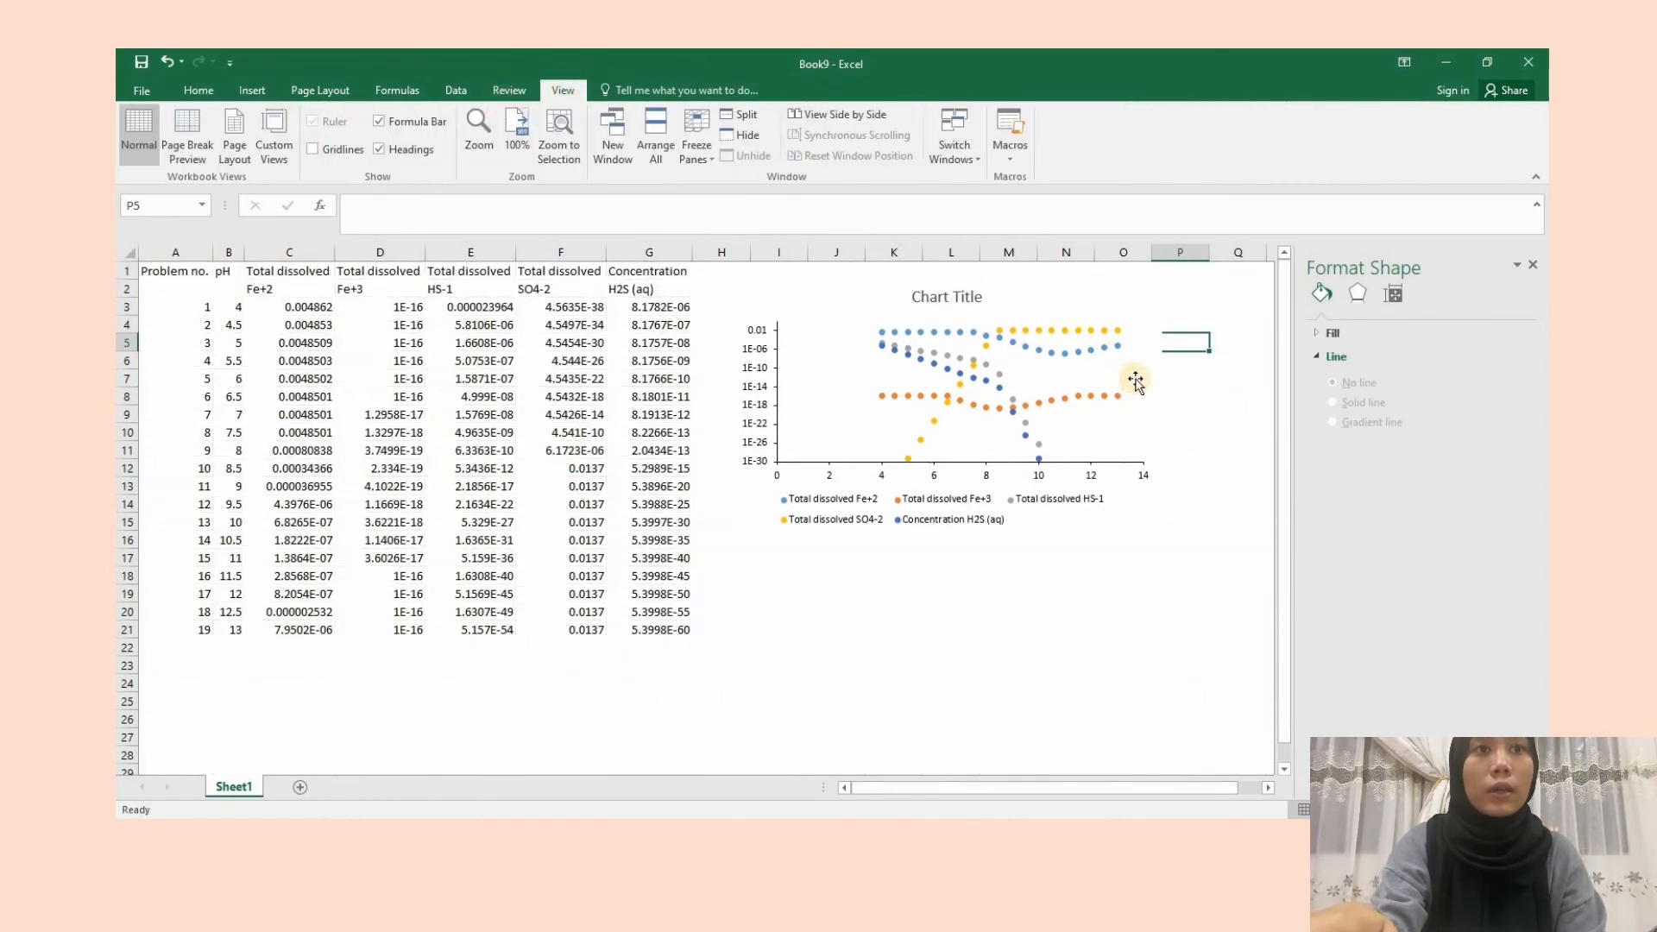
# - Enlarge the chart to reach about column P and row 18, and add titles to both axes
pyautogui.click(1129, 369)
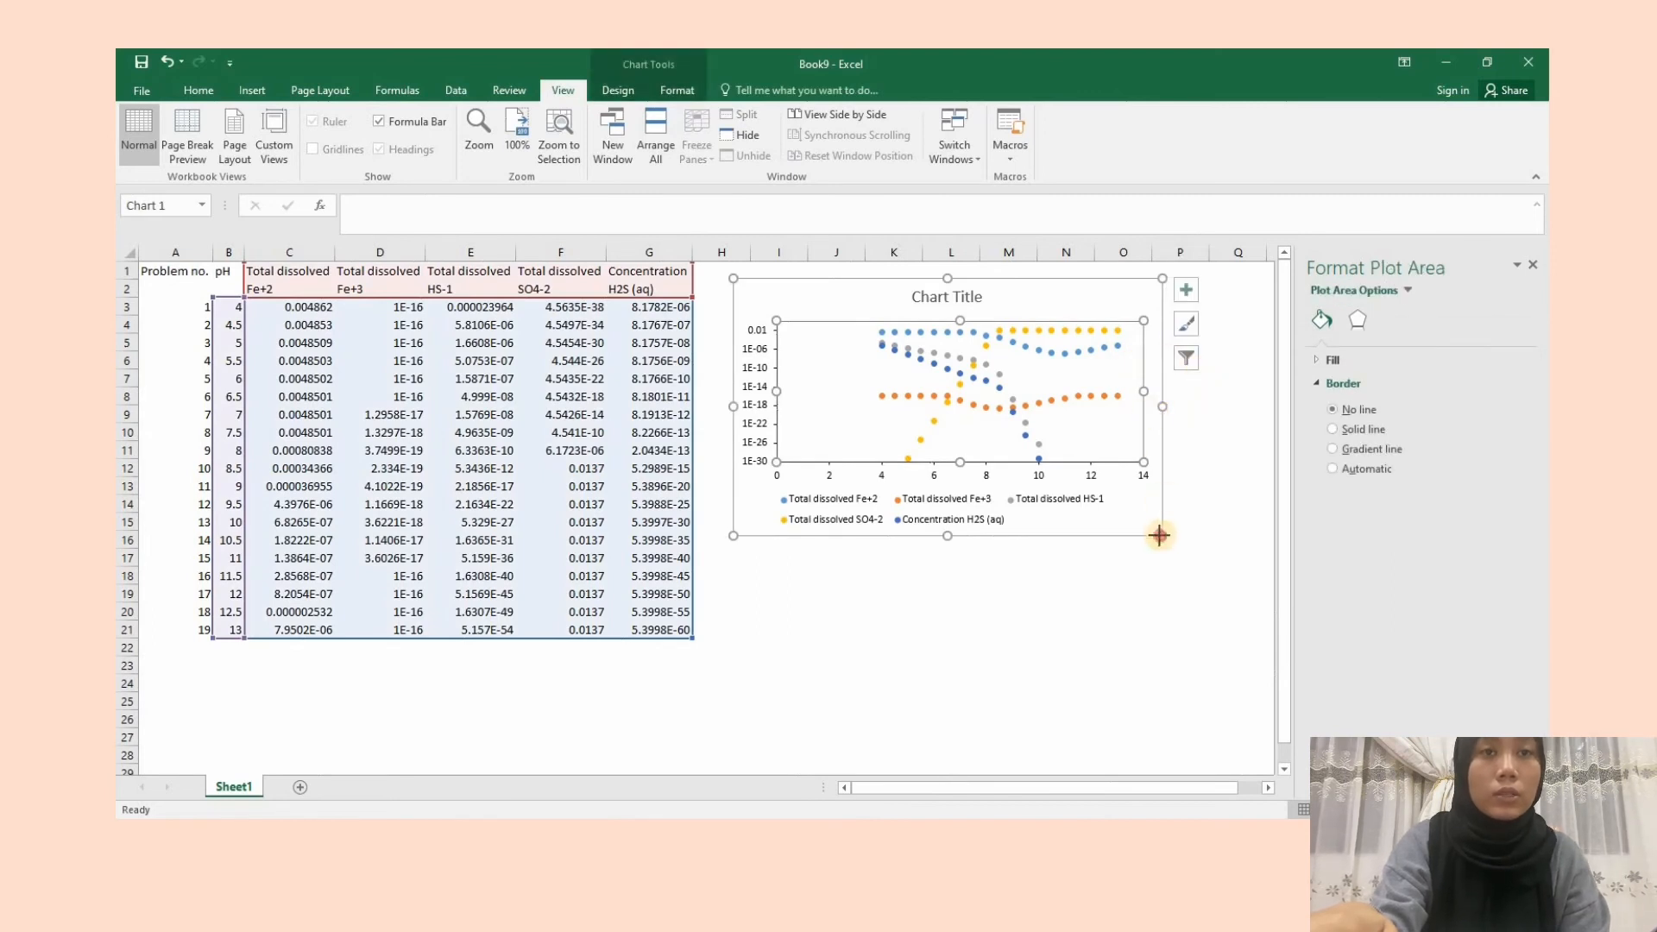
pyautogui.moveTo(1159, 535); pyautogui.dragTo(1207, 589)
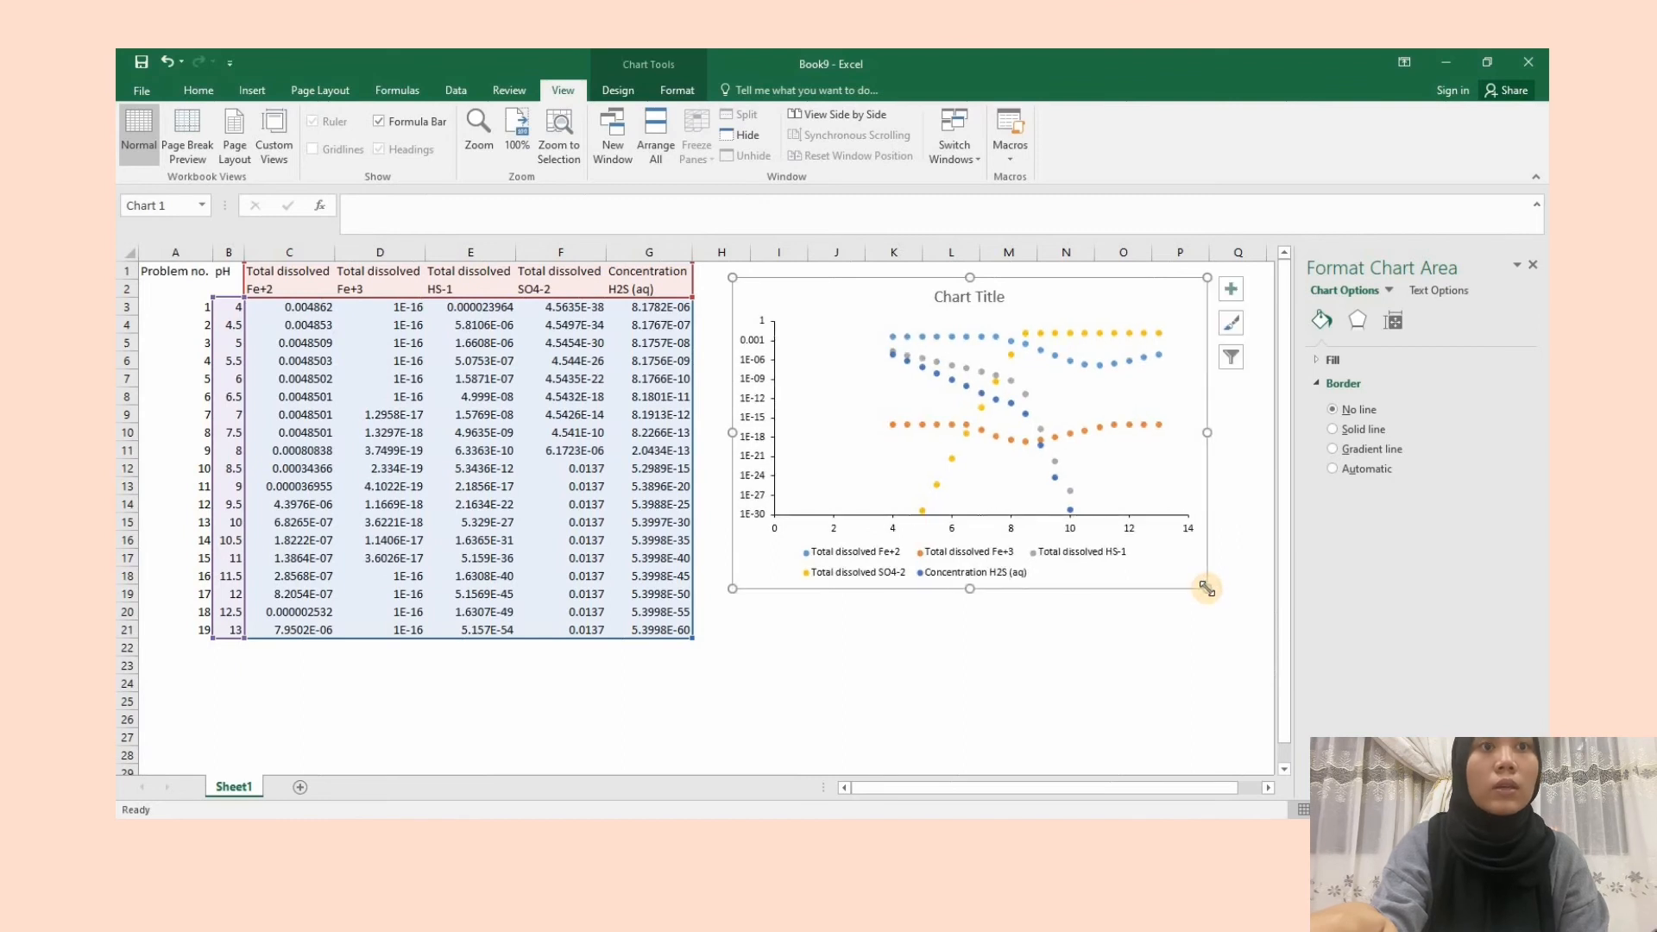
pyautogui.click(1239, 296)
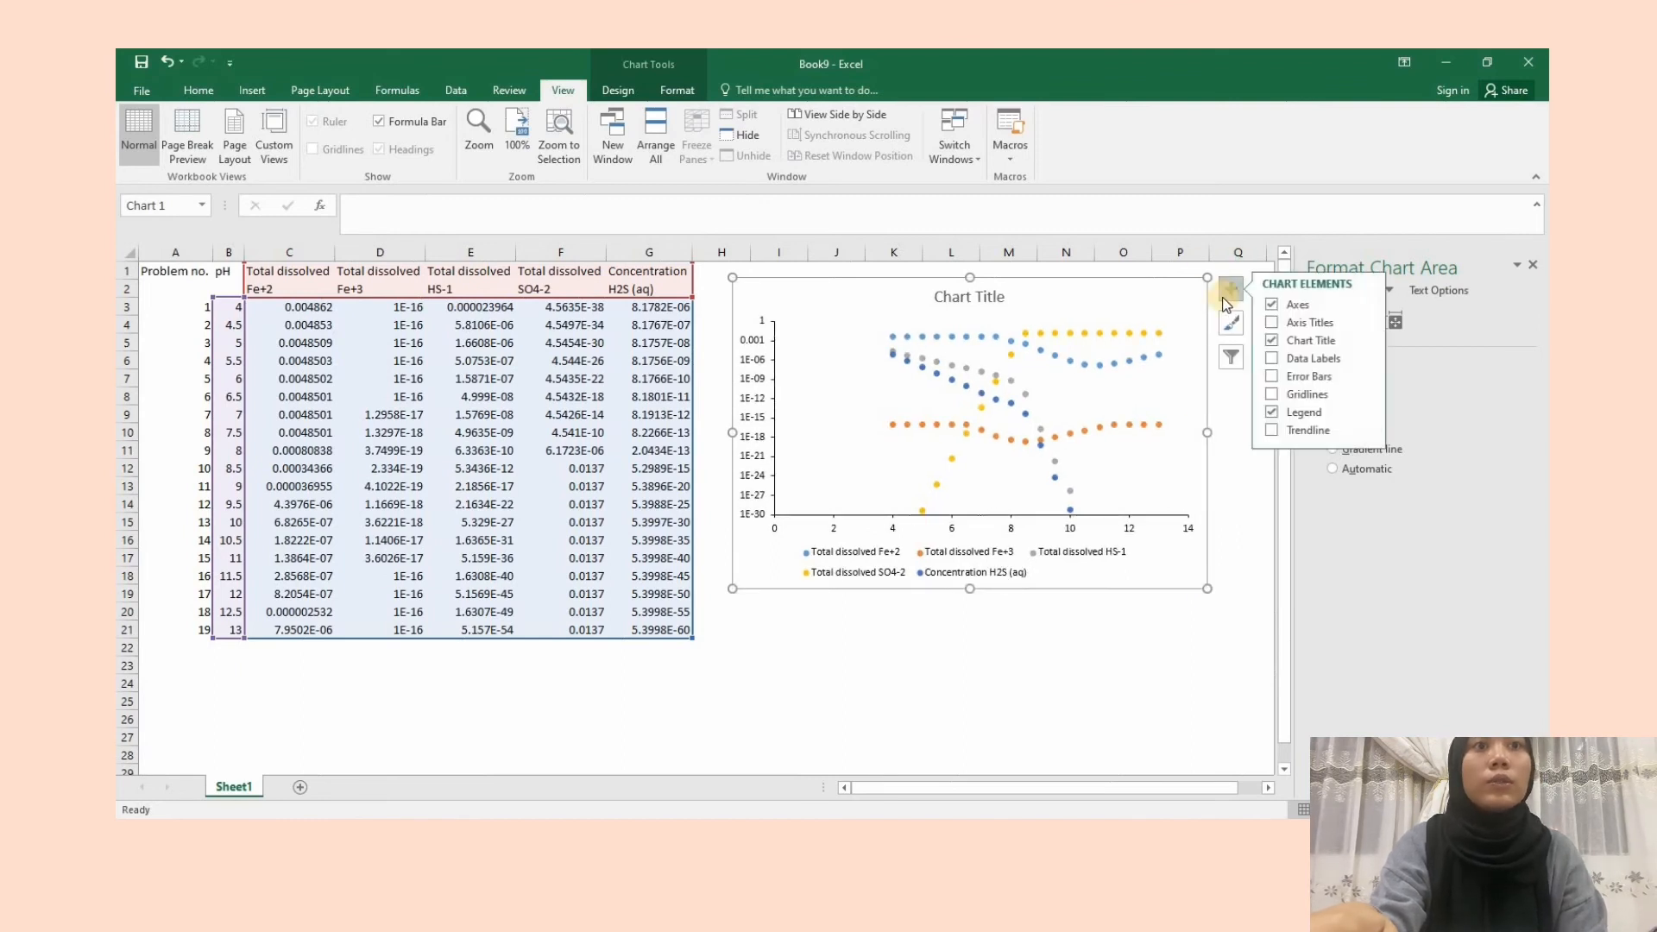
pyautogui.click(1301, 327)
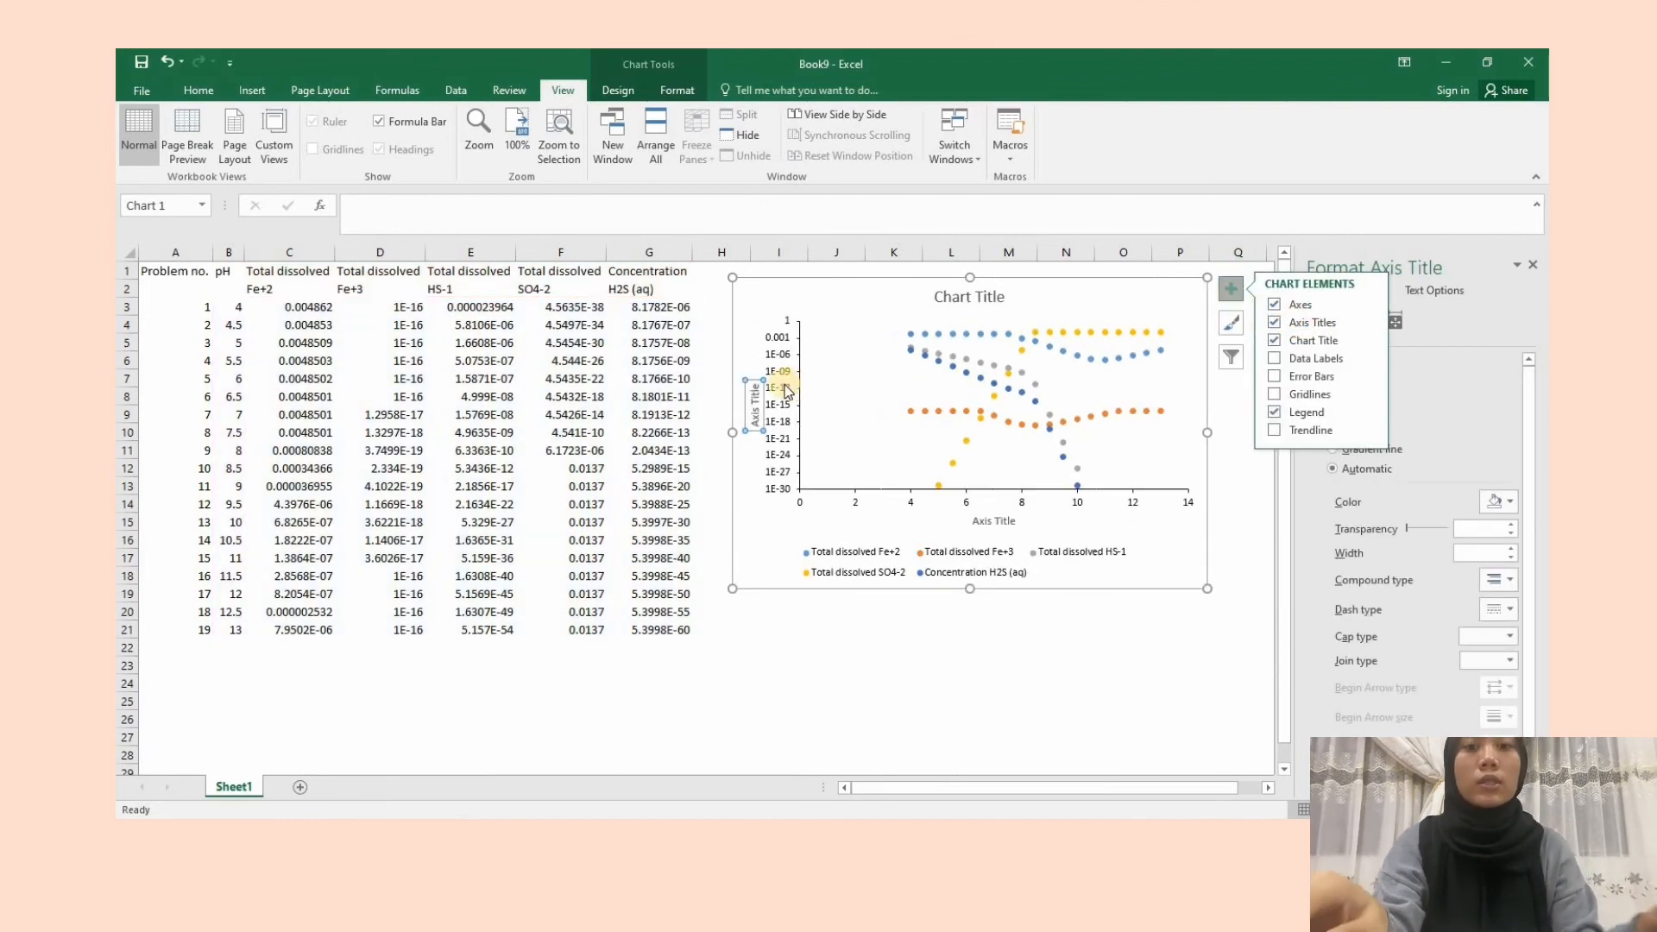
# - Title the vertical axis "Total Dissolved solid (M)" and make the title text black
pyautogui.write('t')
pyautogui.press('capslock')
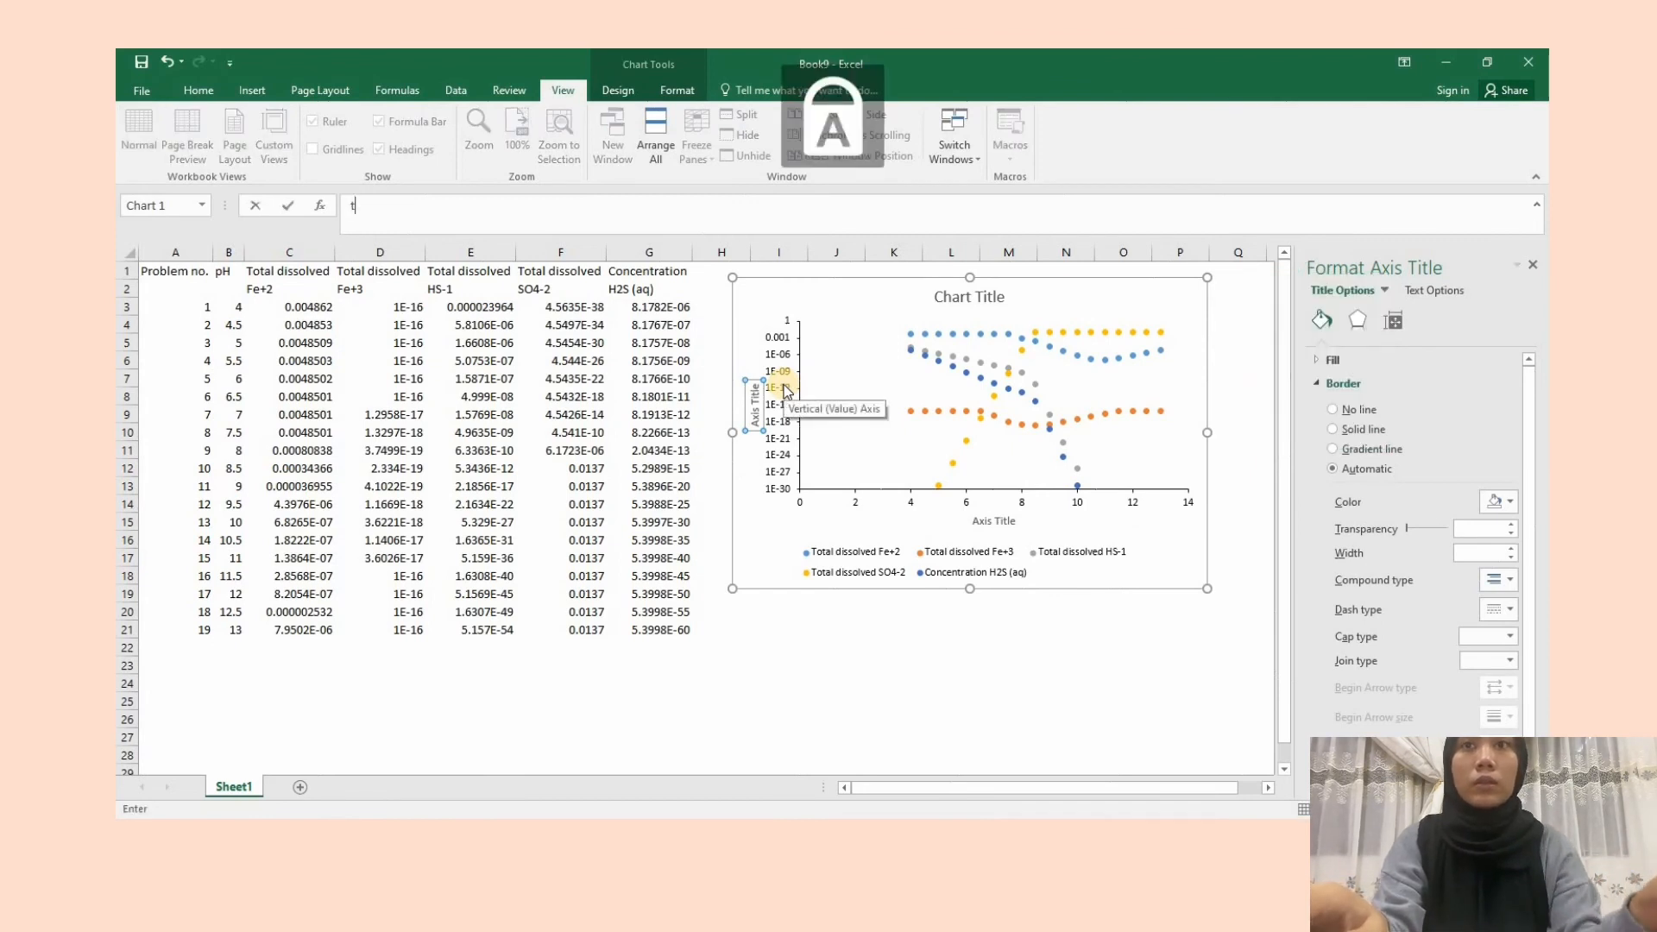
pyautogui.press('capslock')
pyautogui.press('capslock')
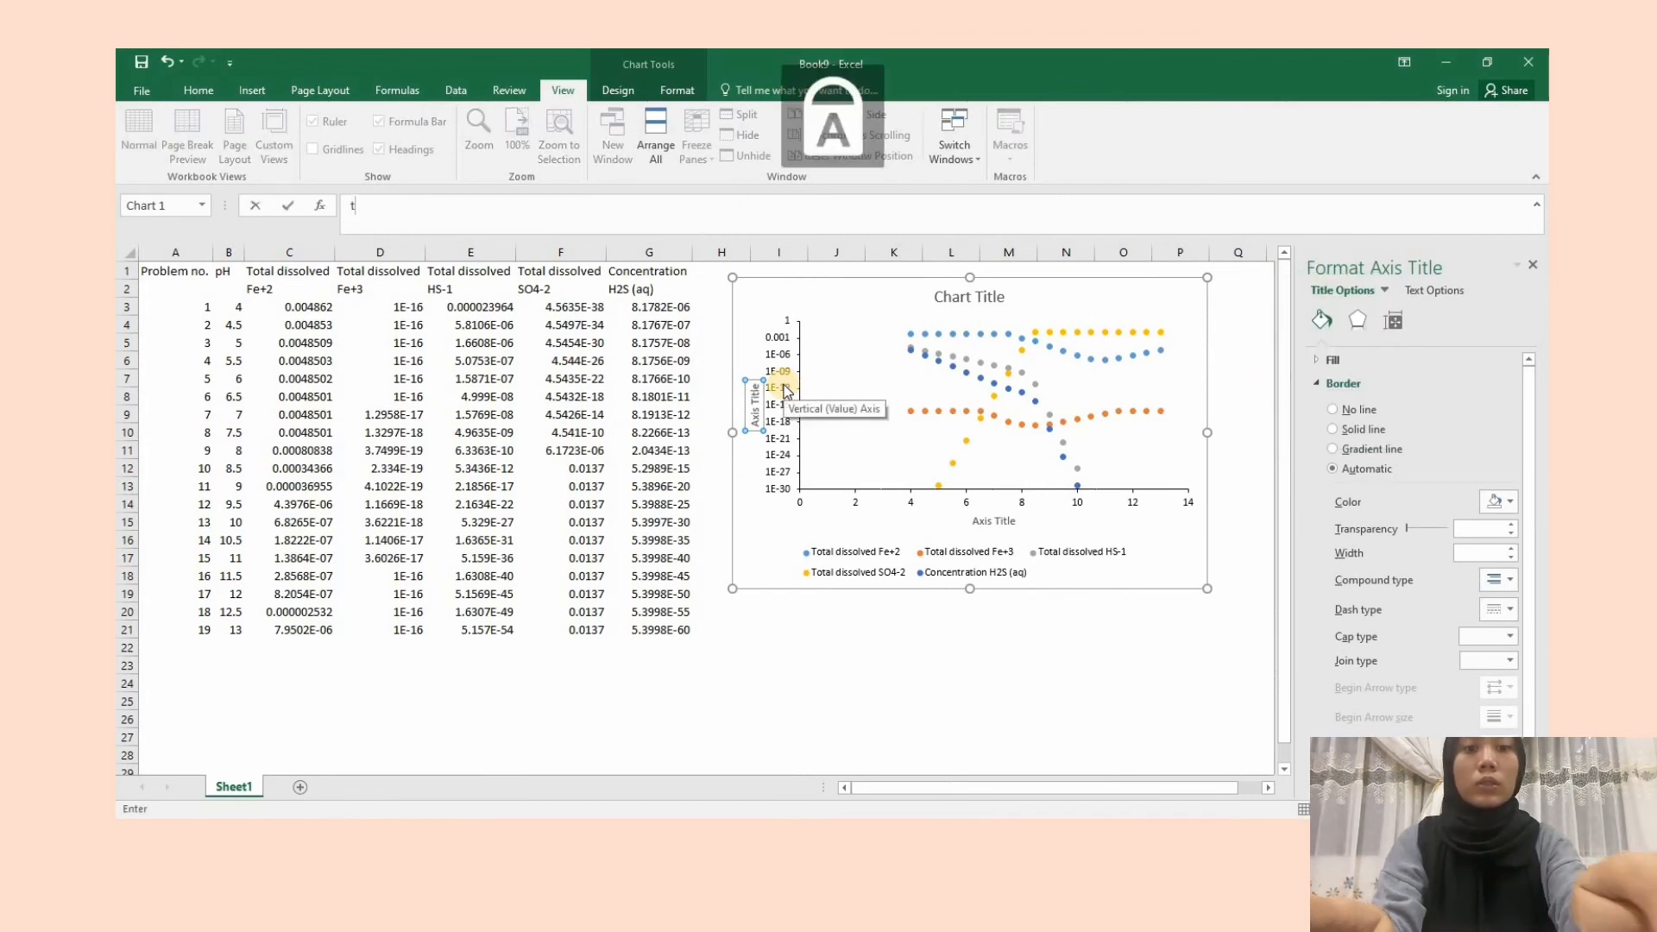
pyautogui.write('OTAL')
pyautogui.press('capslock')
pyautogui.write('D')
pyautogui.press('capslock')
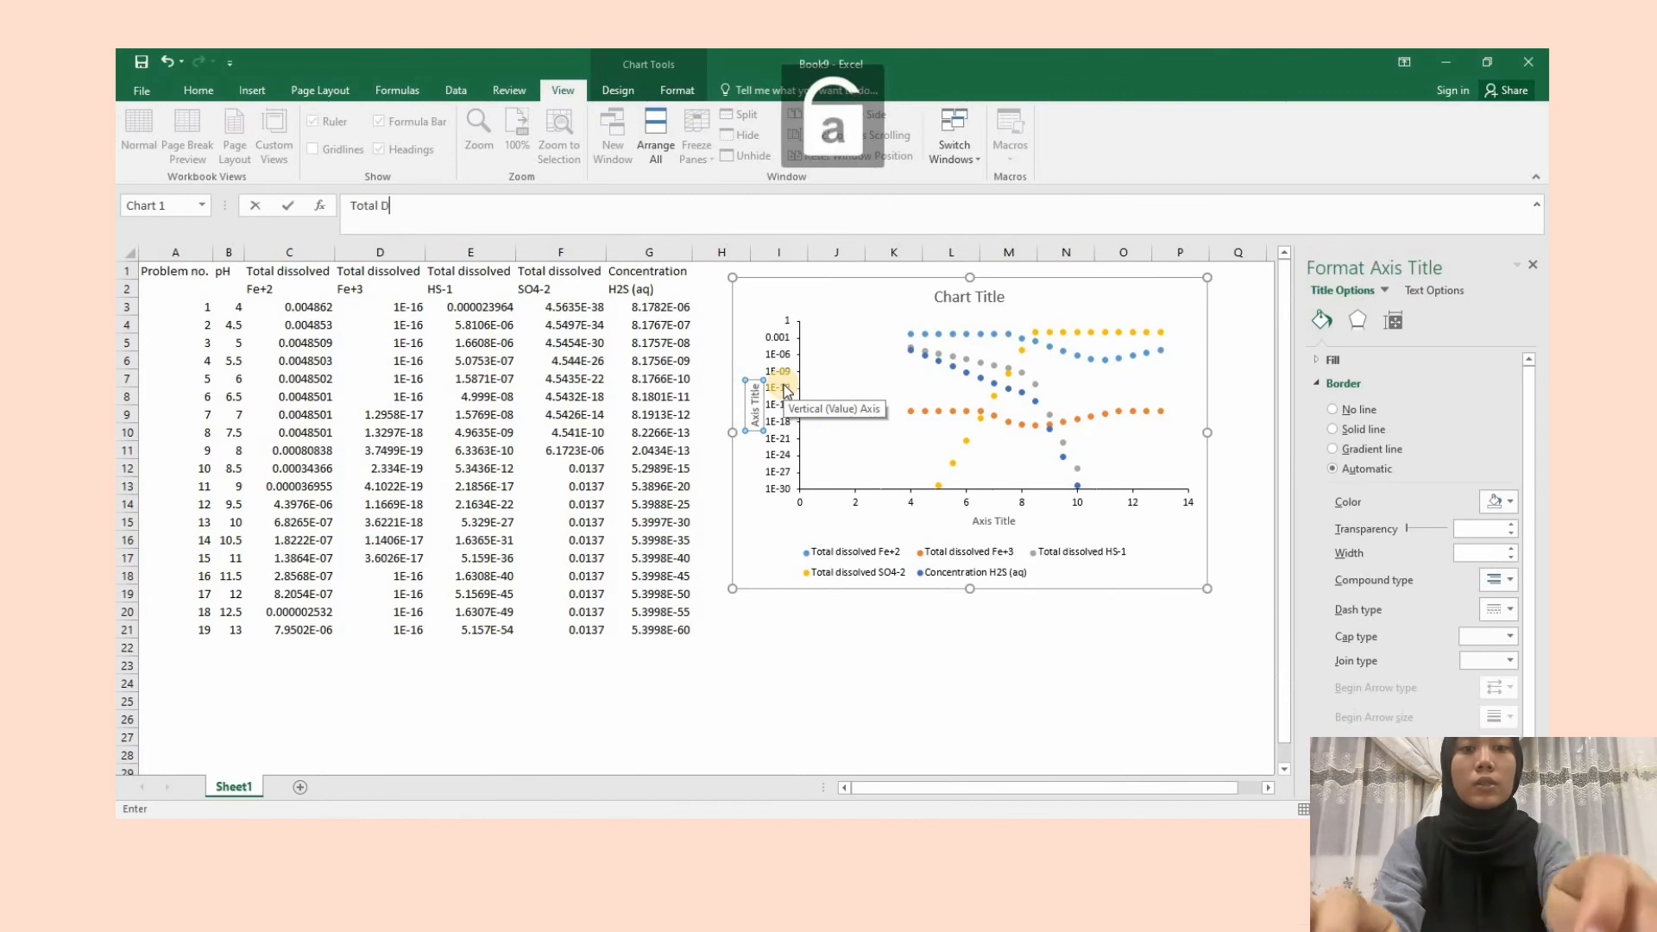
pyautogui.write('issol')
pyautogui.write('ved solid')
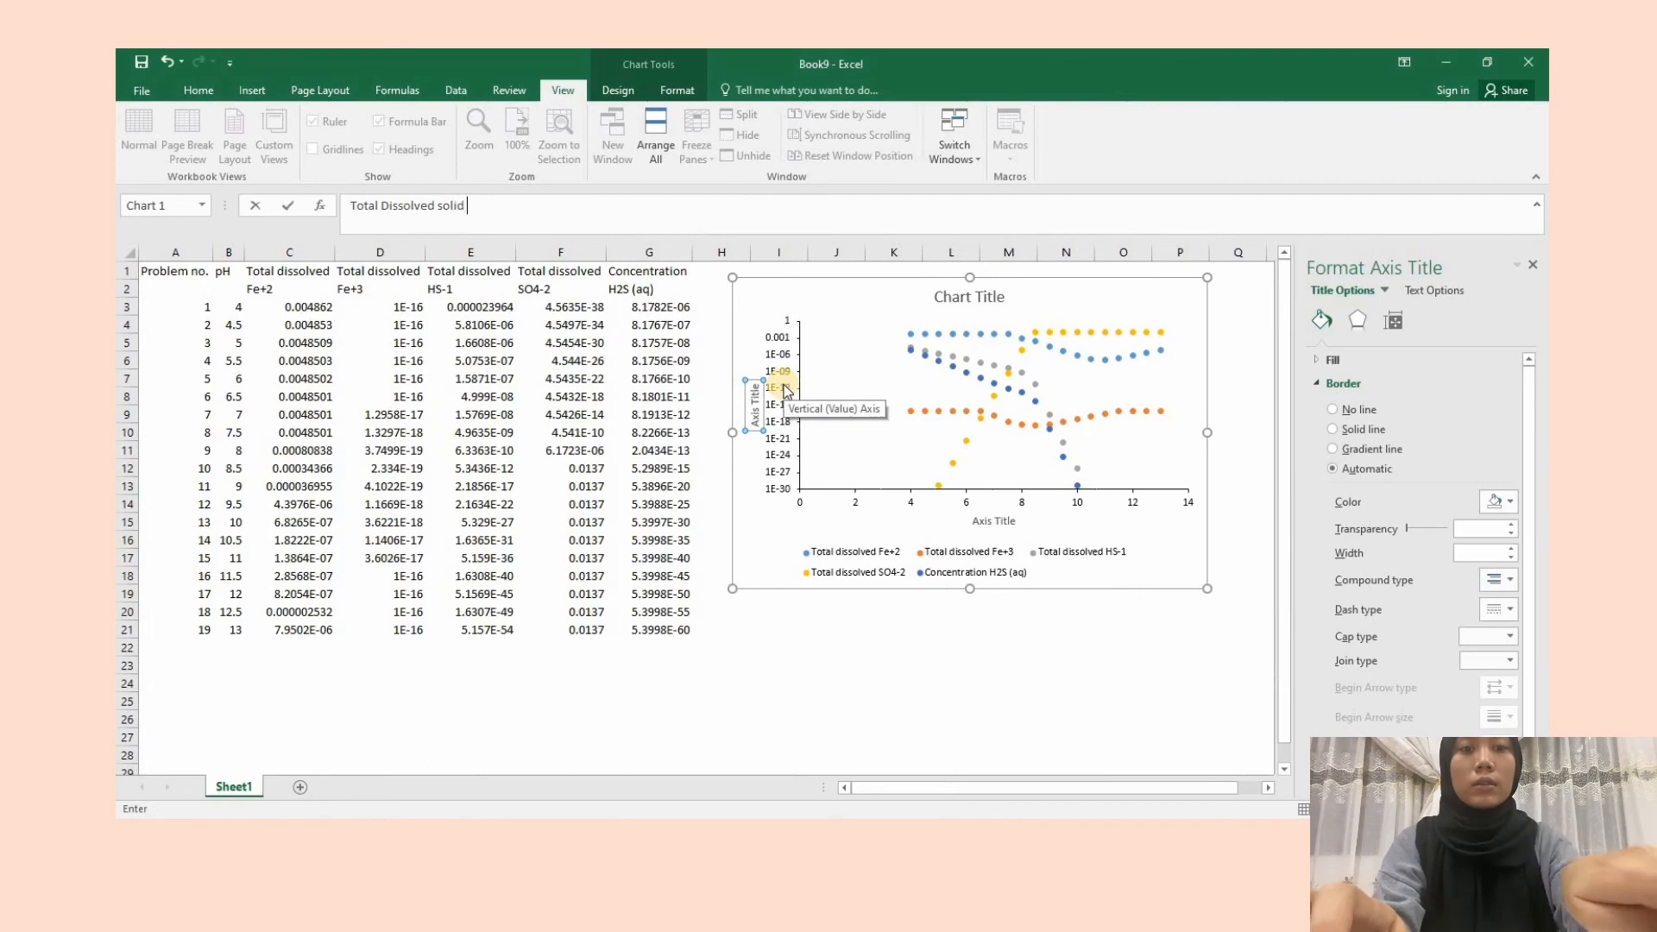
pyautogui.write(' (')
pyautogui.press('capslock')
pyautogui.write('M')
pyautogui.write(')')
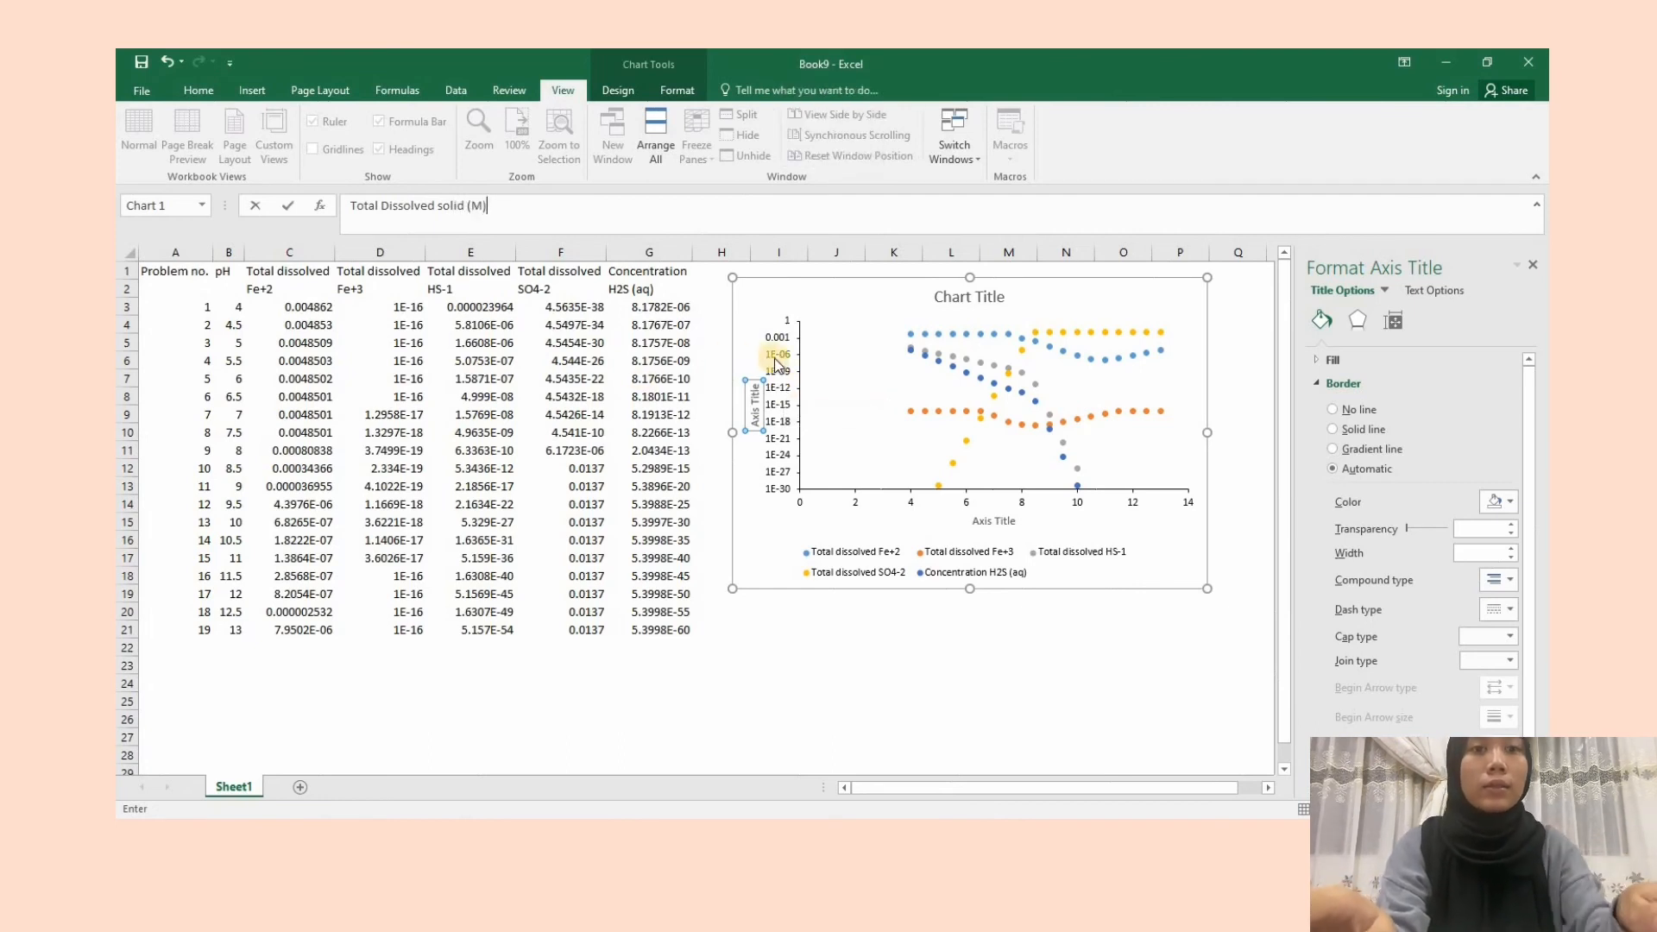
pyautogui.press('Return')
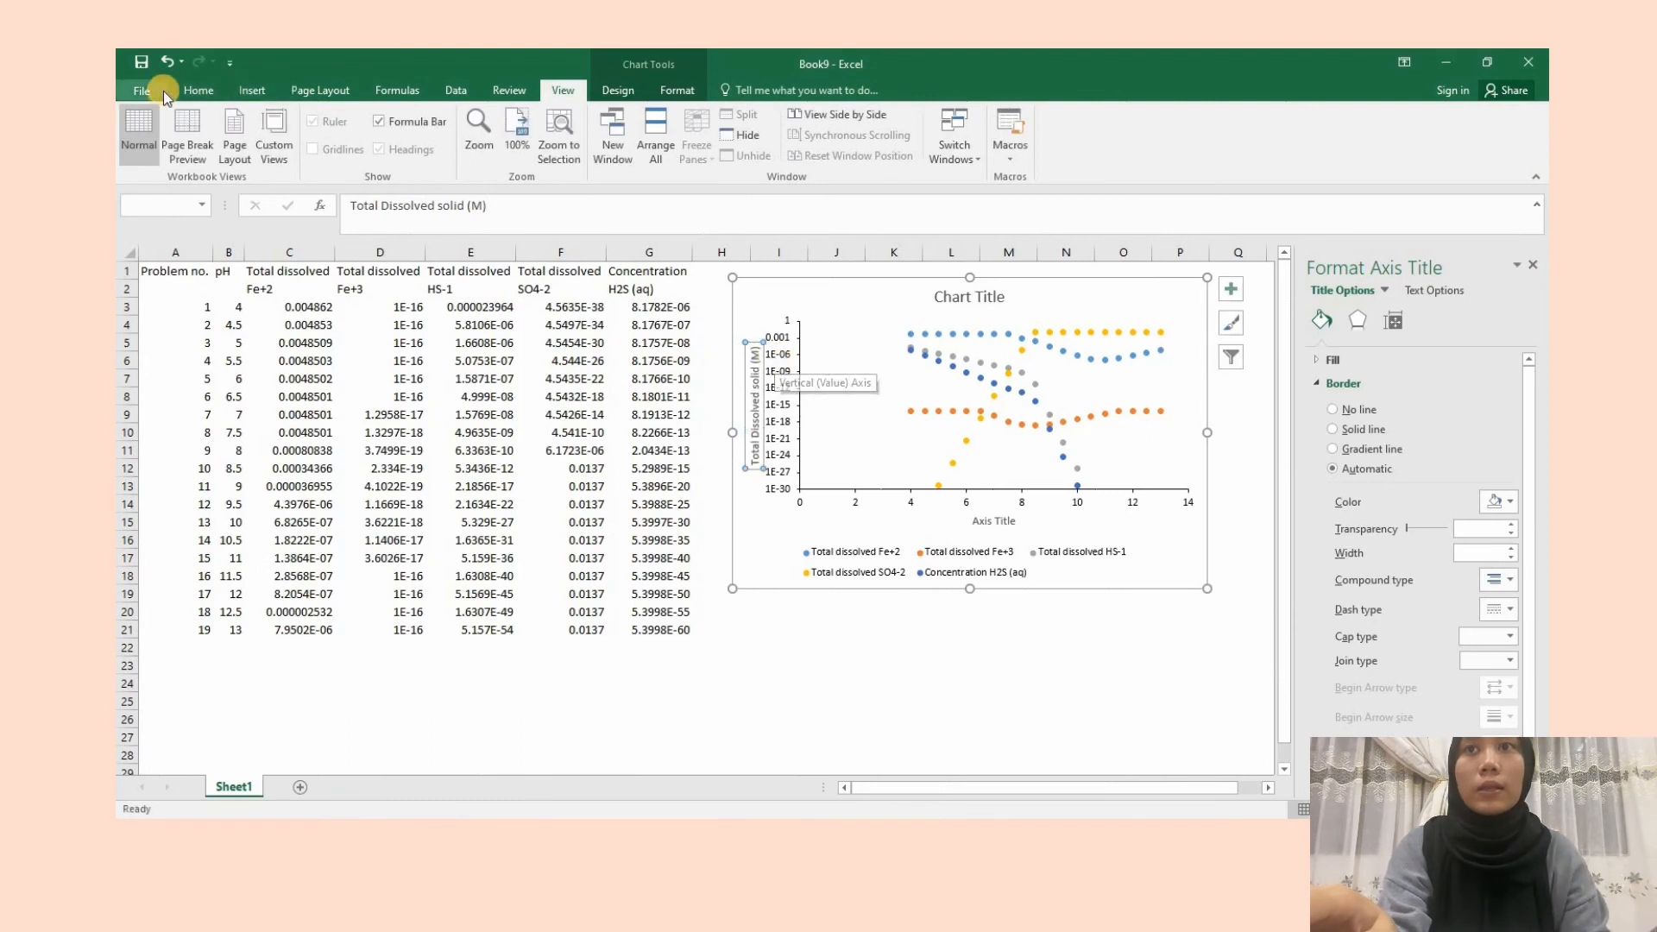
pyautogui.click(199, 91)
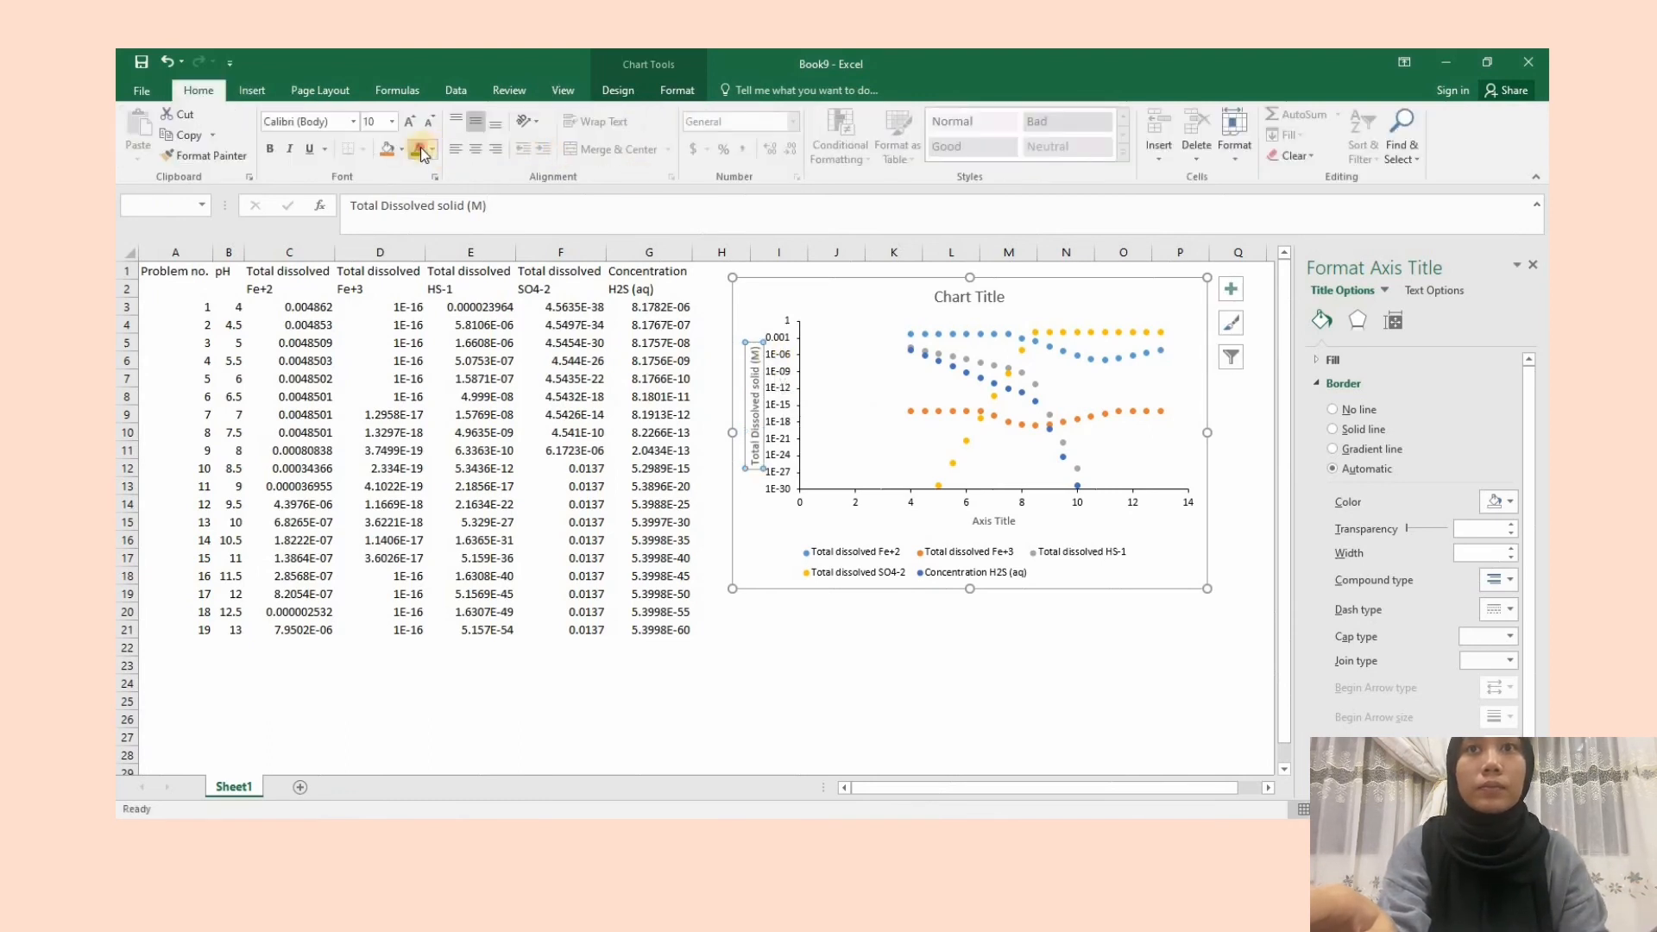
# - Replace the horizontal axis title placeholder with "Ph[/]" and select the title for formatting
pyautogui.click(994, 521)
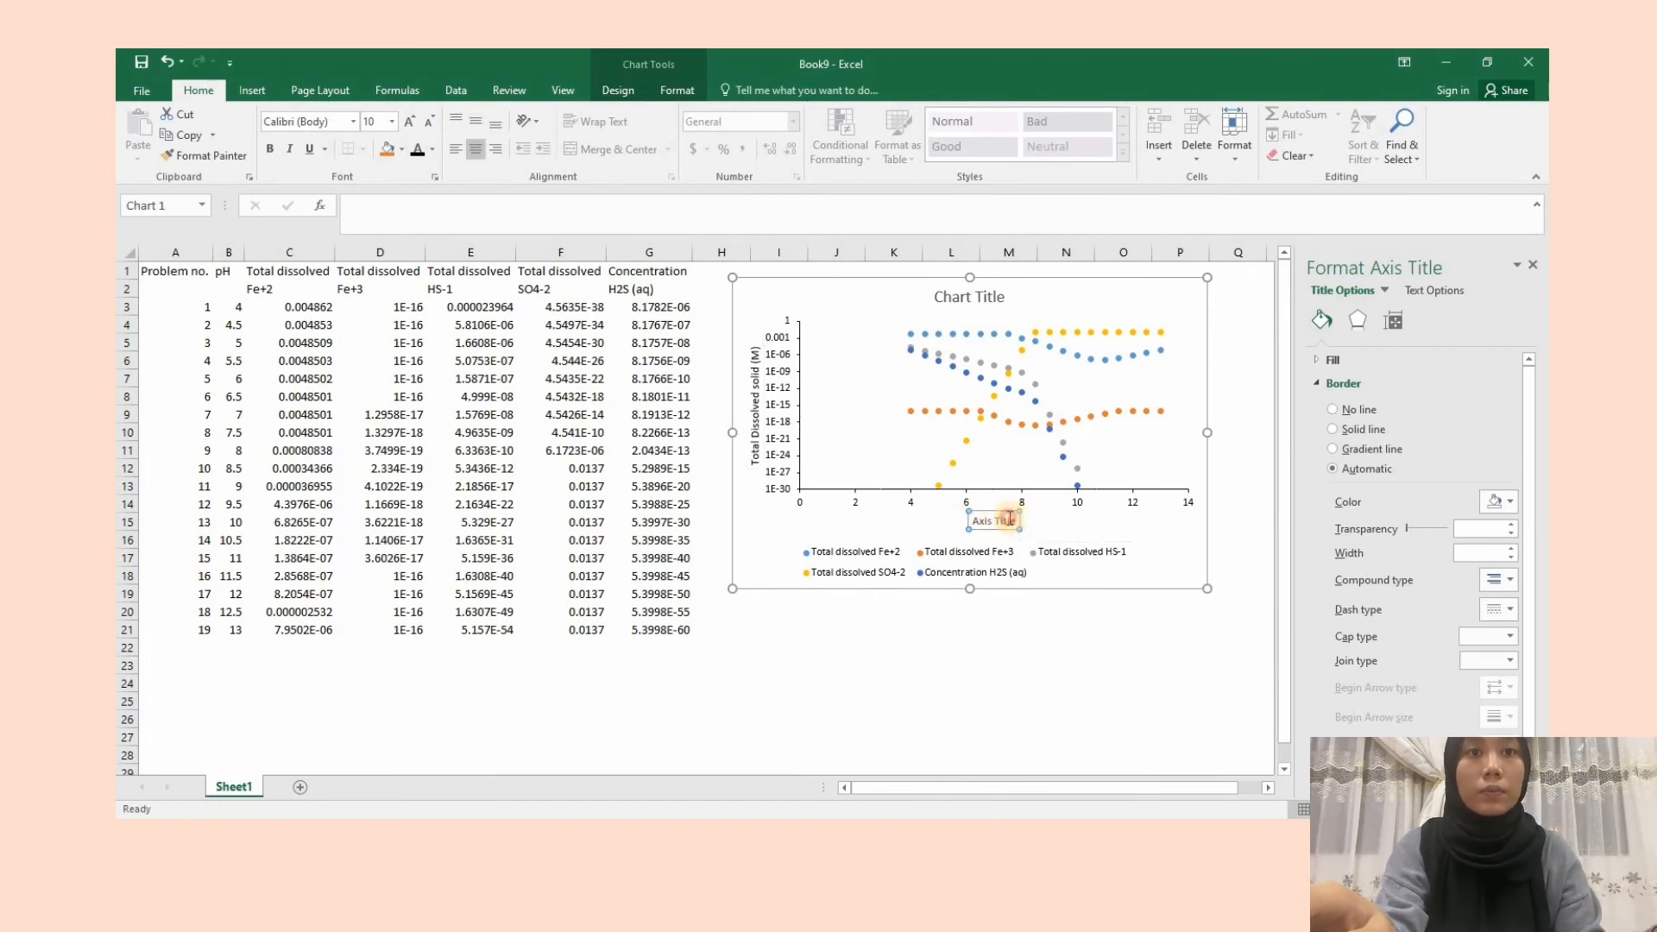
pyautogui.moveTo(1014, 518); pyautogui.dragTo(973, 527)
pyautogui.write('Ph')
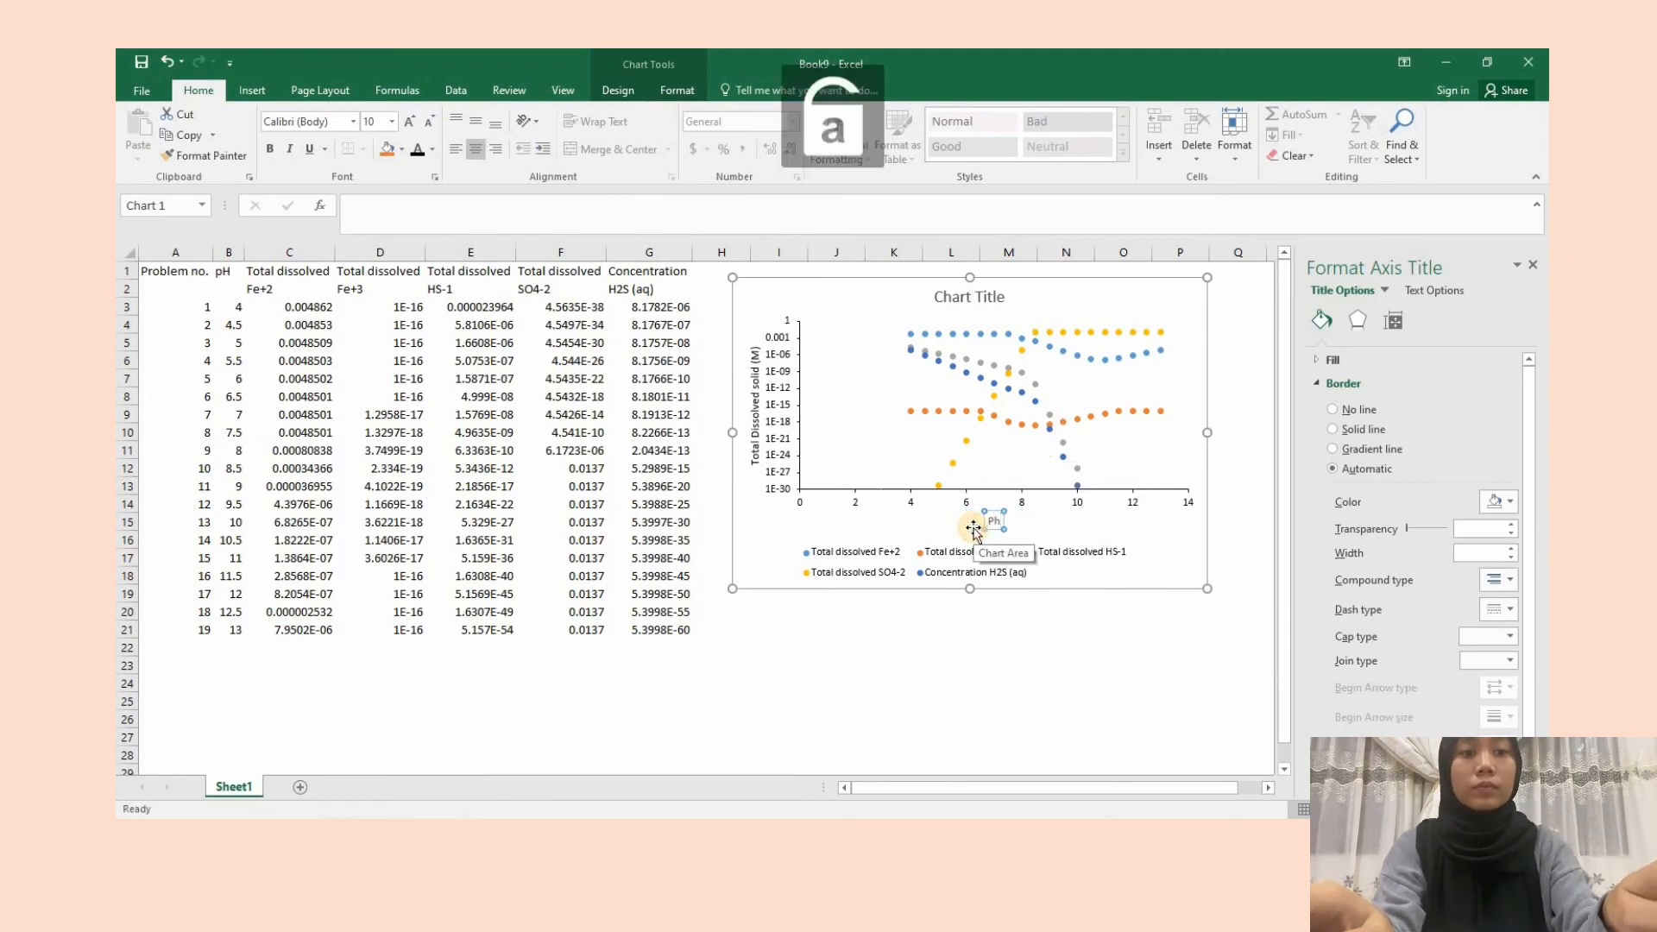
pyautogui.write('(')
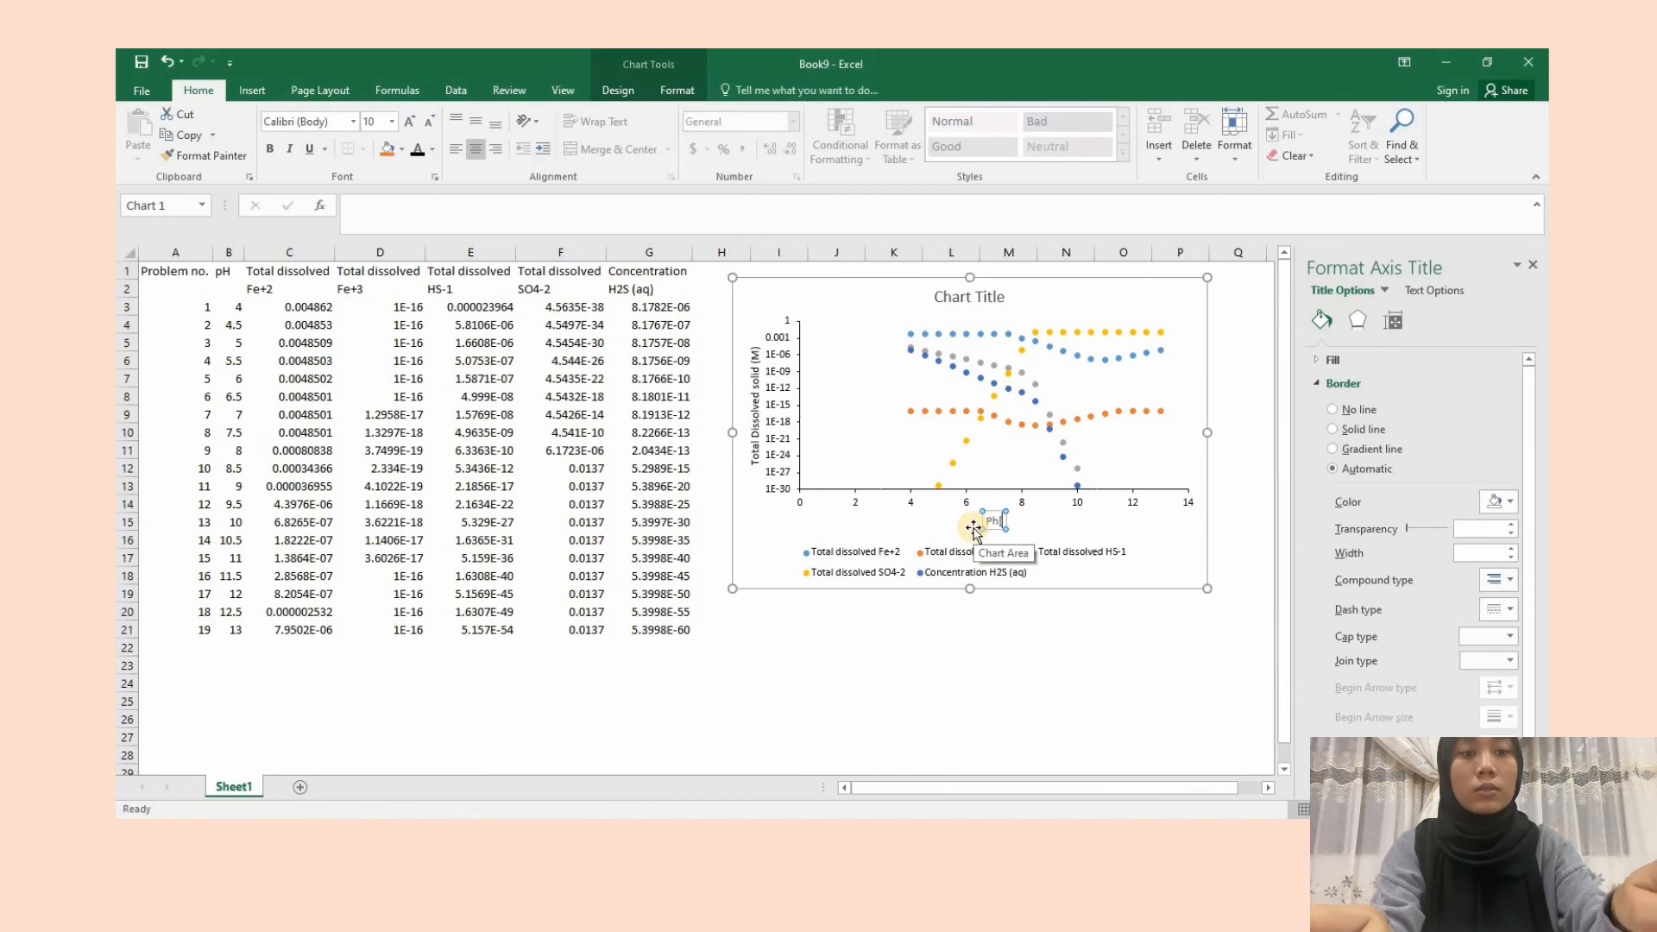
pyautogui.write('/l')
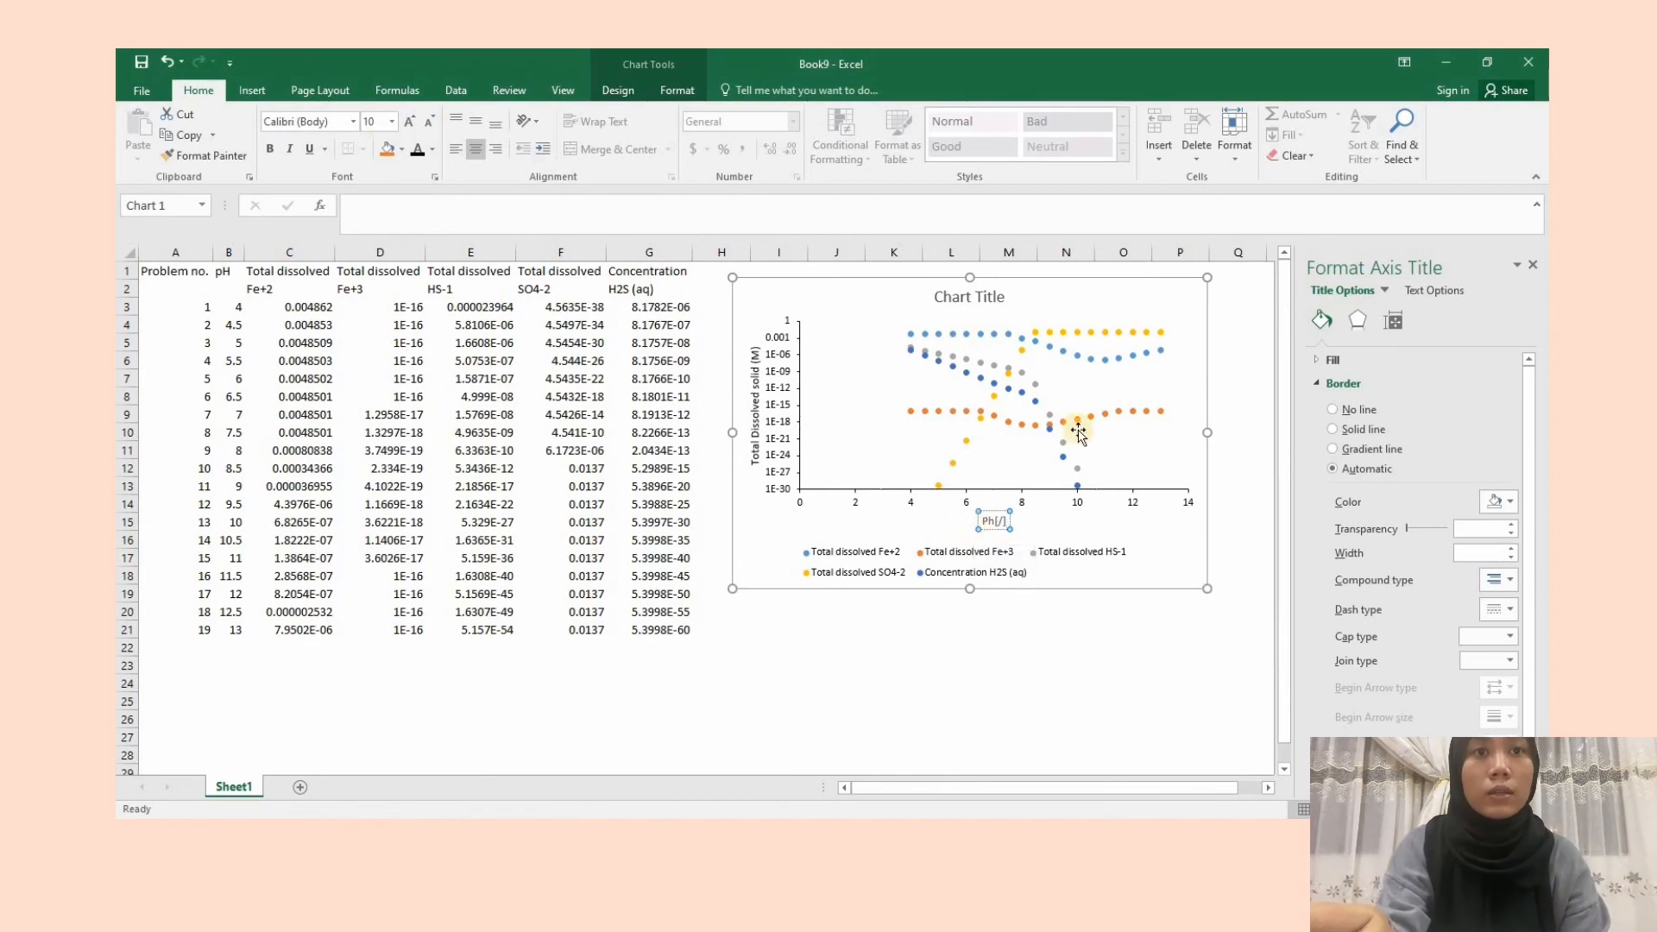
pyautogui.click(1008, 522)
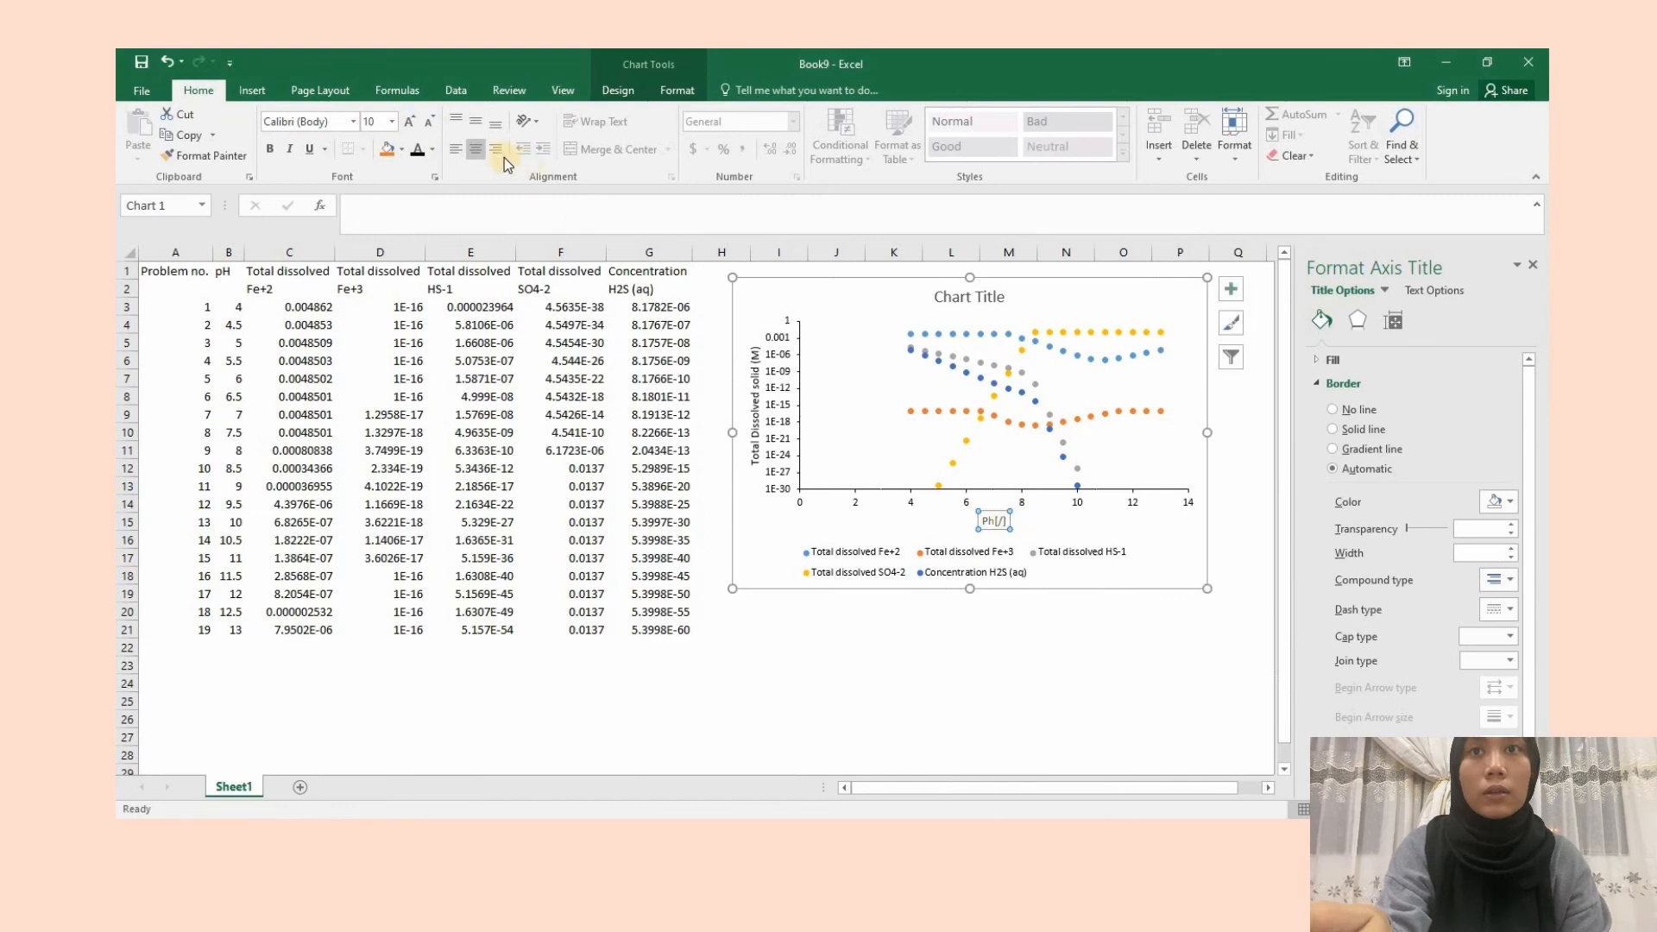
# - Replace the chart title placeholder with "Total Dissolved Solid vs pH", make the title text black, and deselect the chart
pyautogui.click(994, 292)
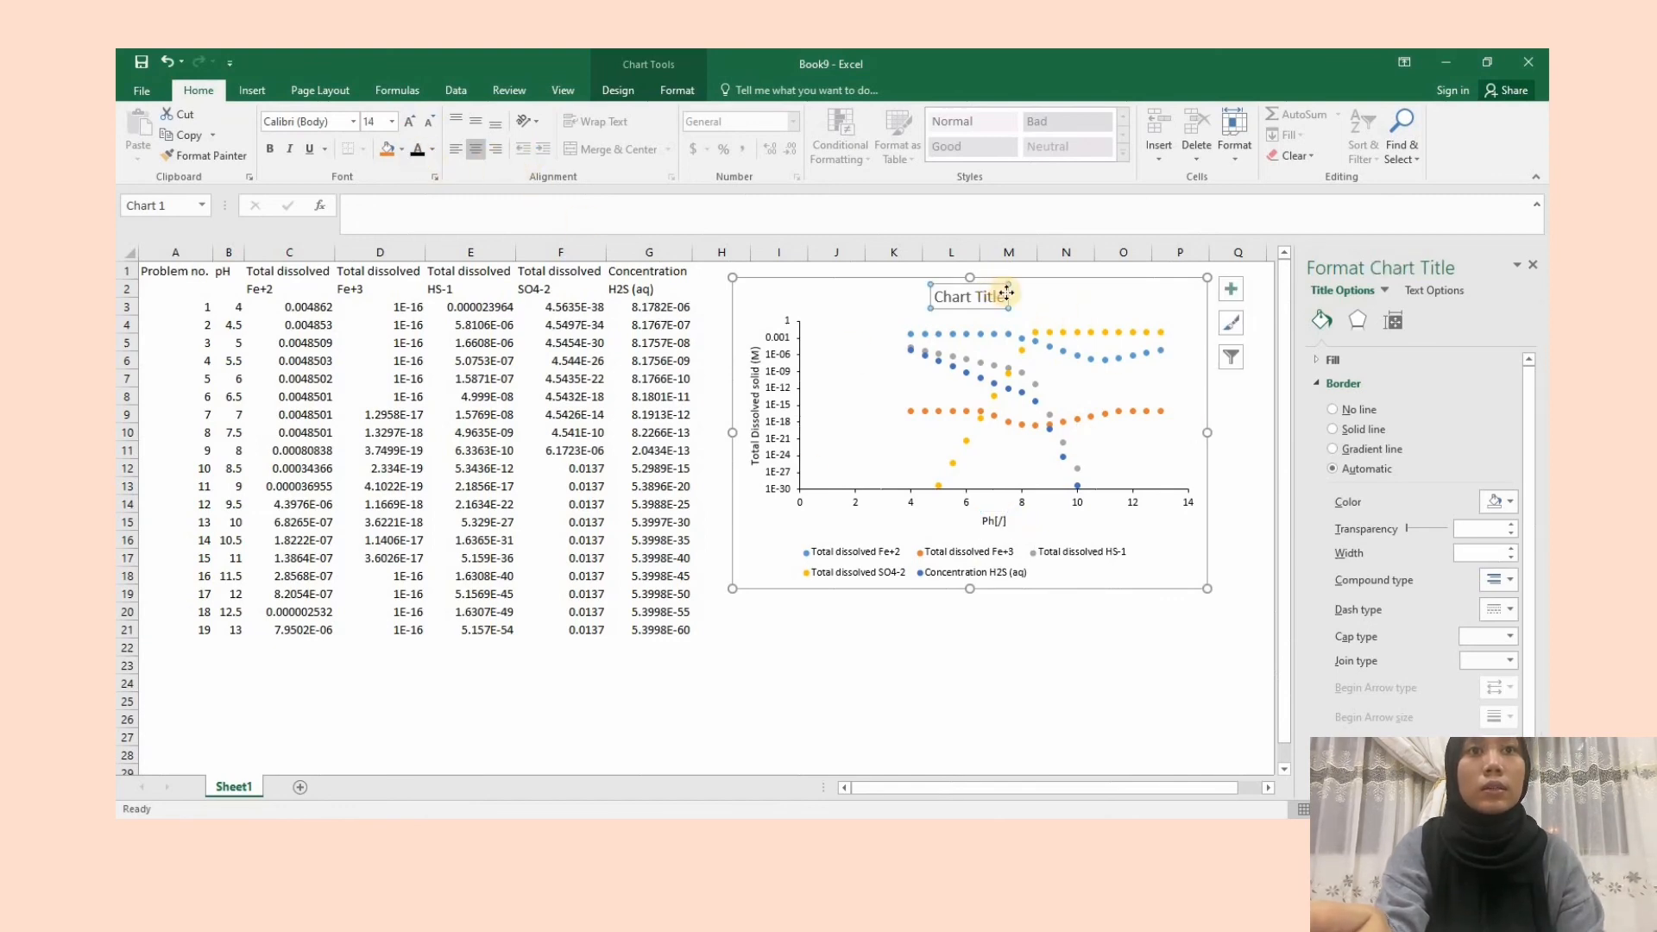
pyautogui.moveTo(1003, 296); pyautogui.dragTo(940, 297)
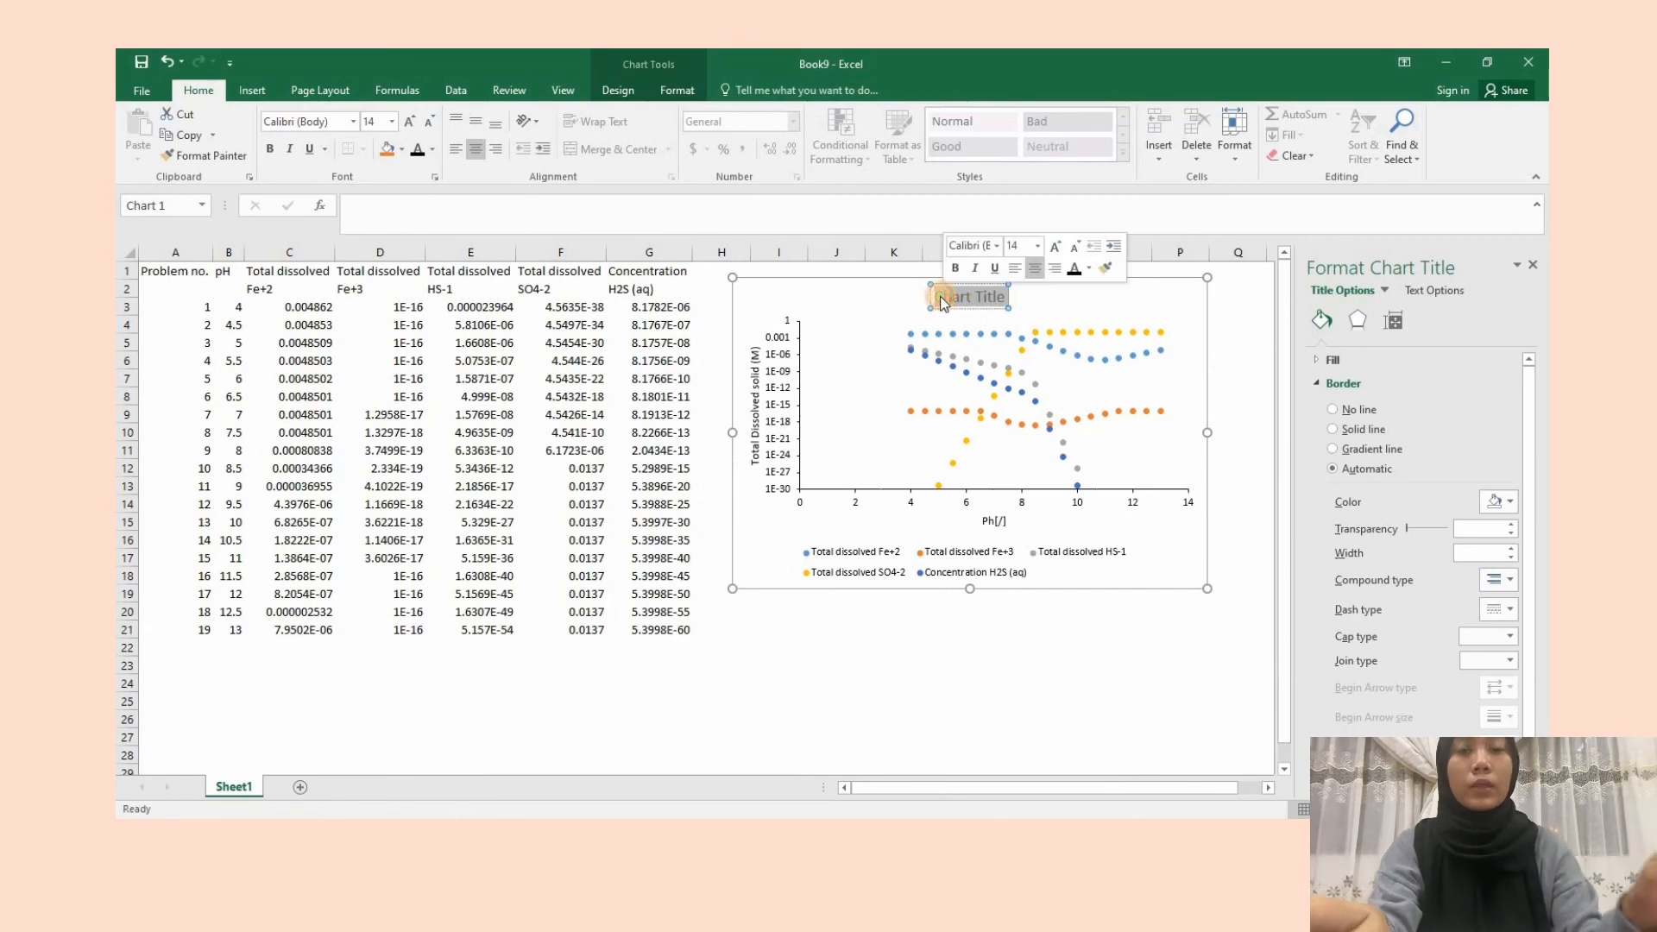
pyautogui.write('ao')
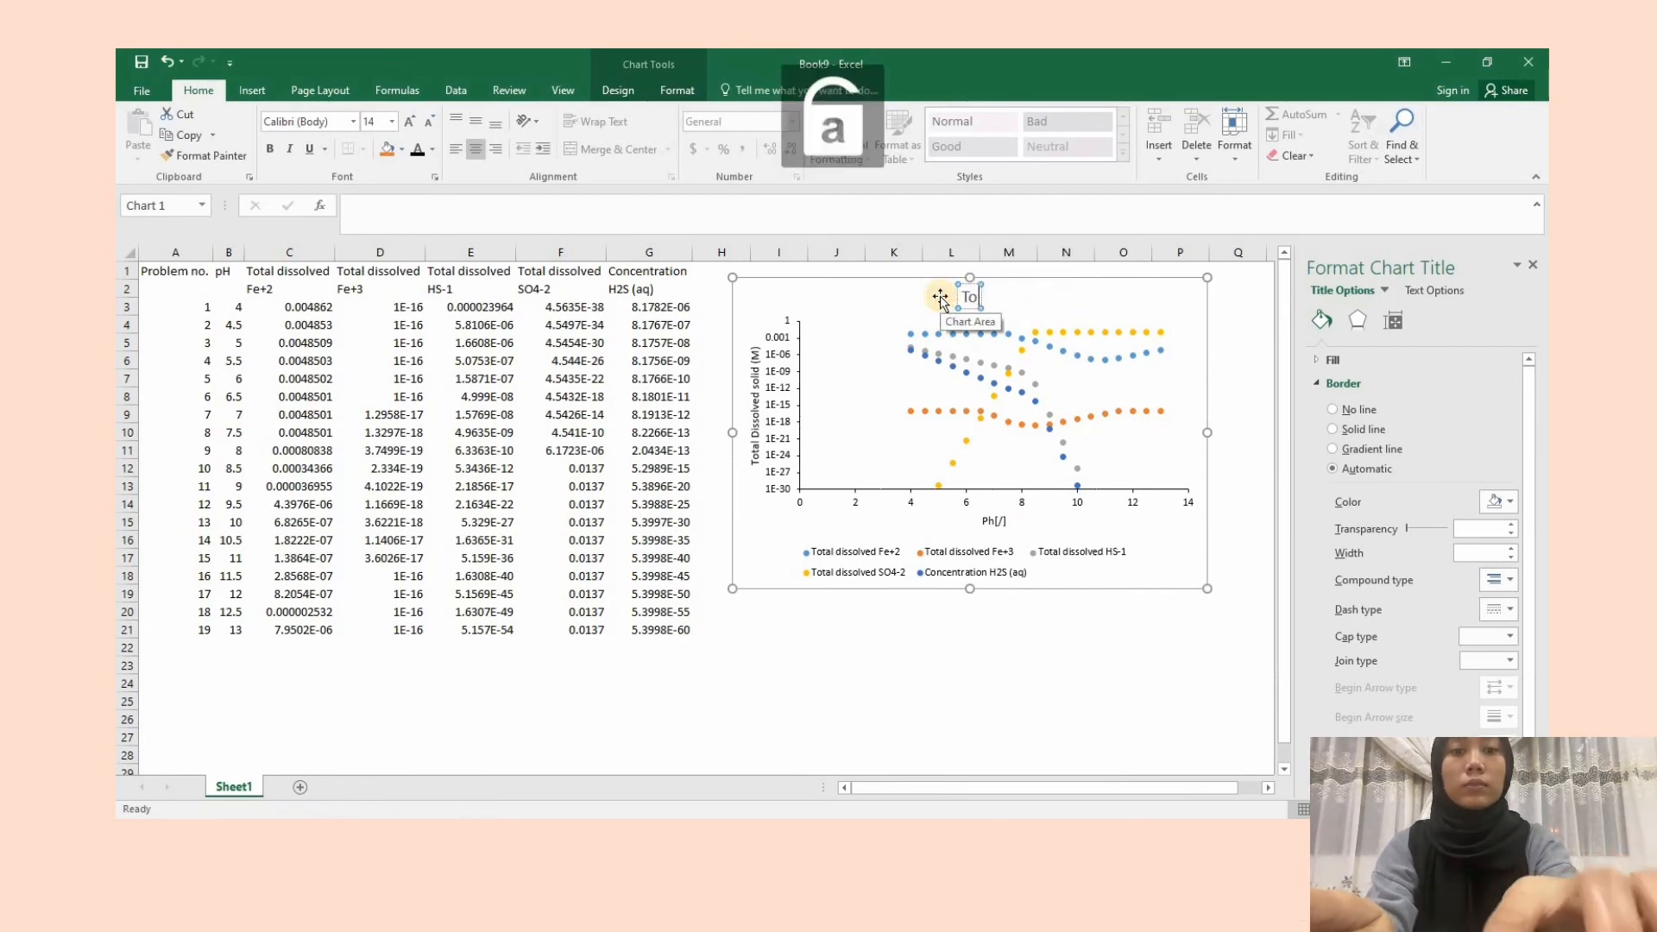
pyautogui.write('tal Di')
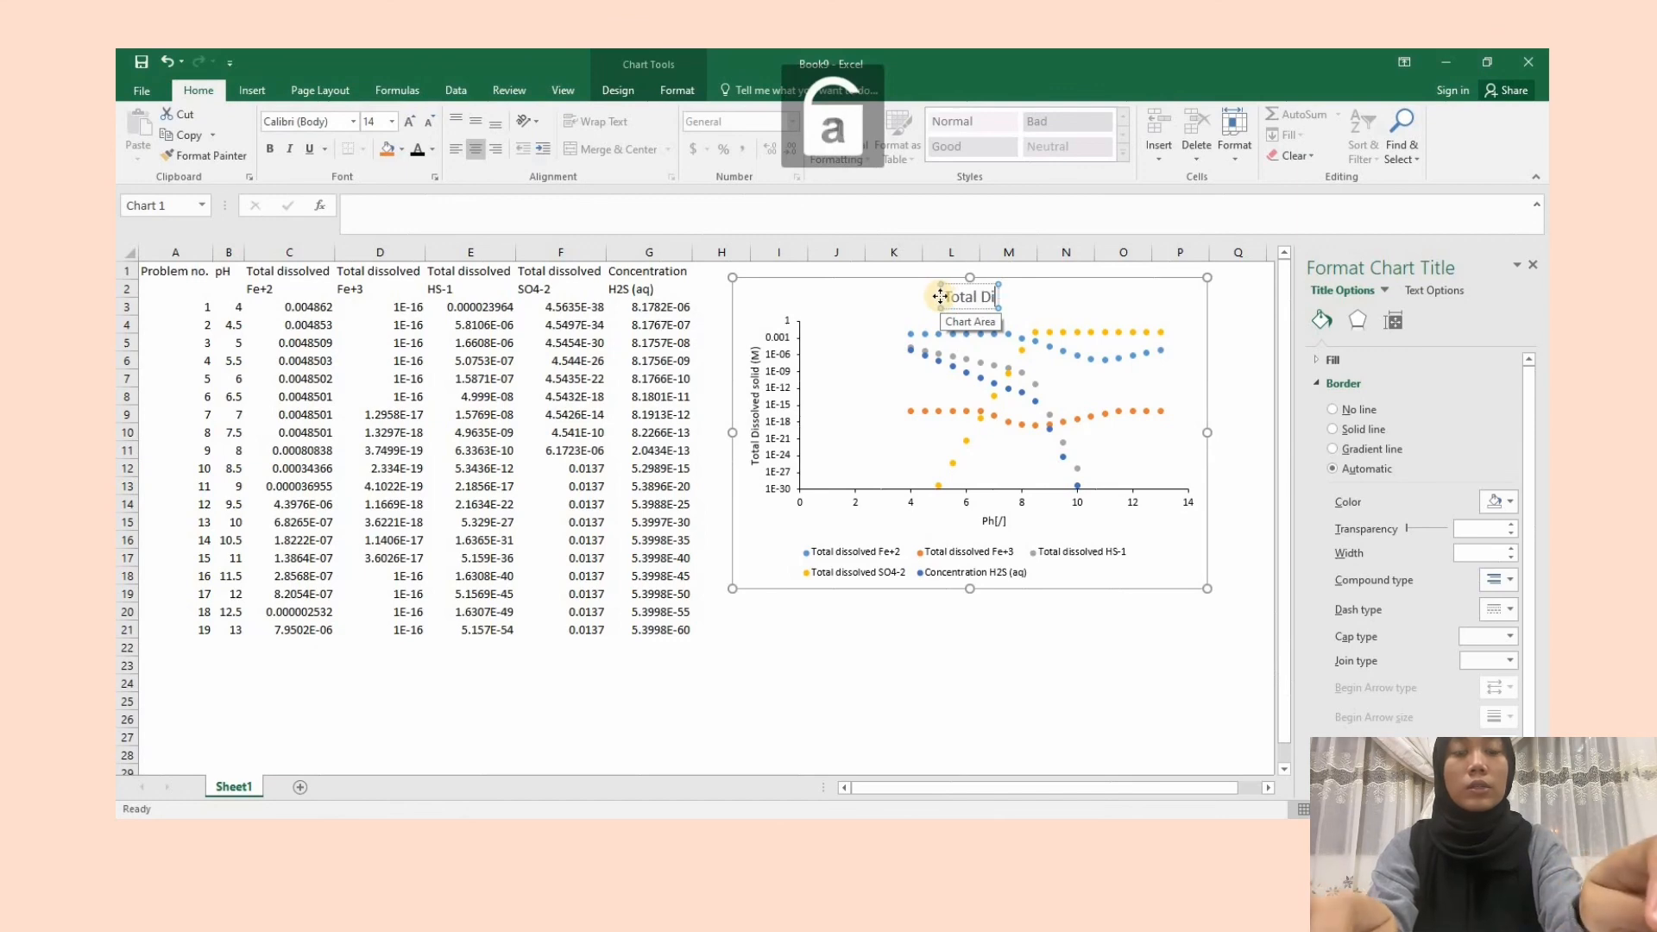
pyautogui.write('ssol')
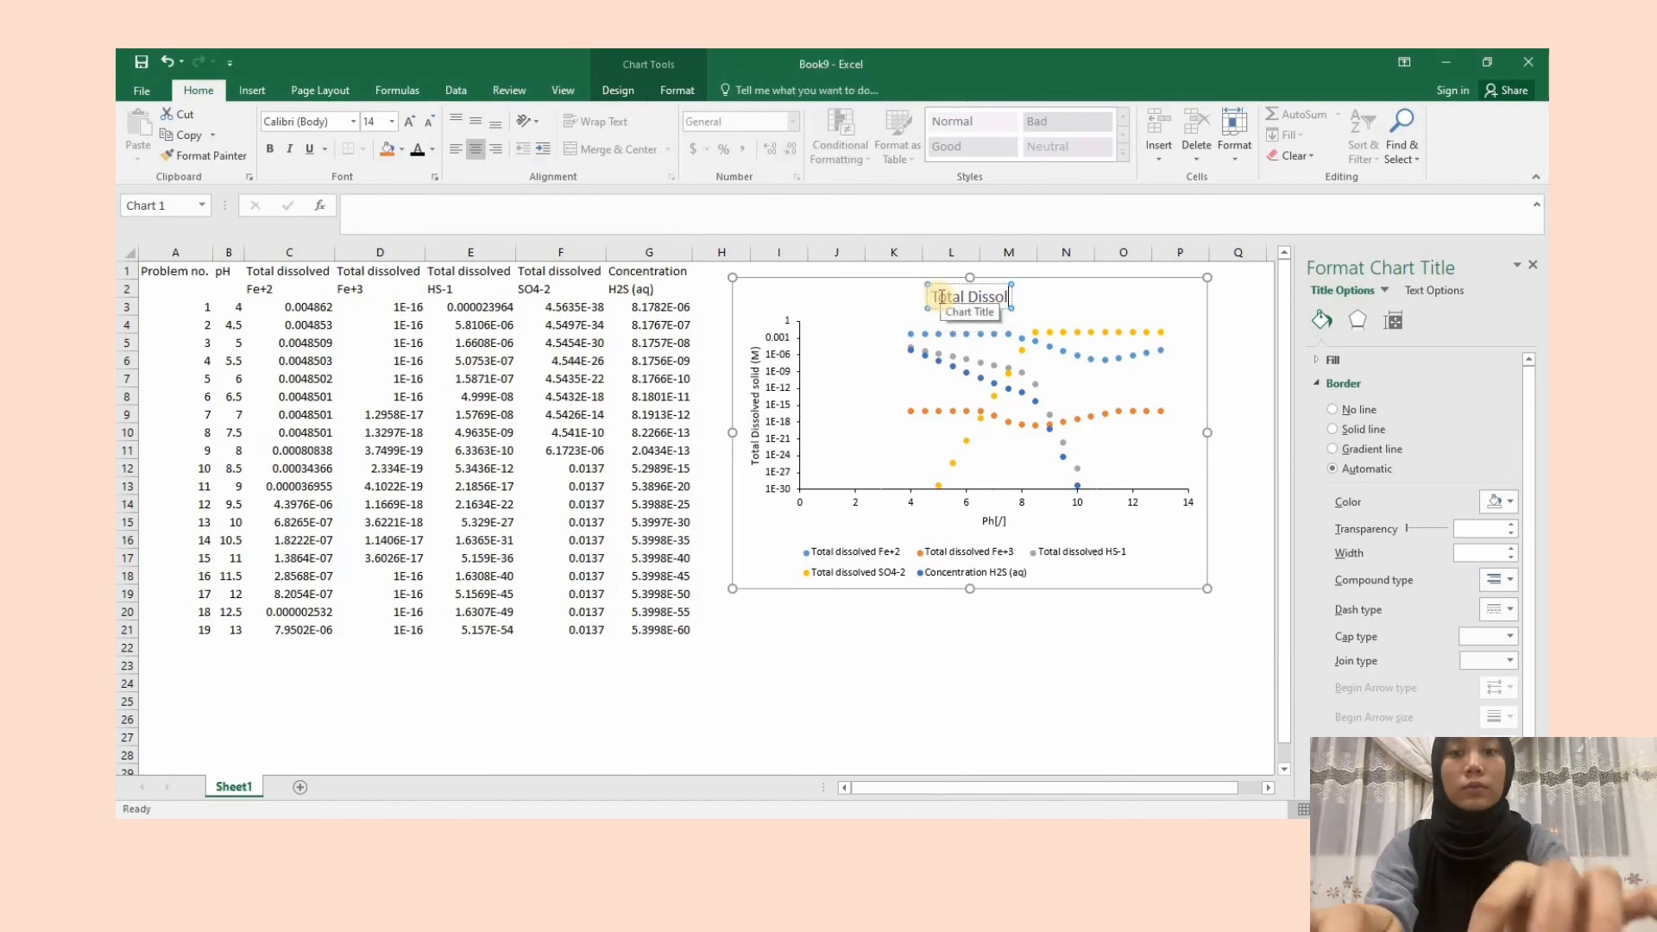
pyautogui.write('ved Sol')
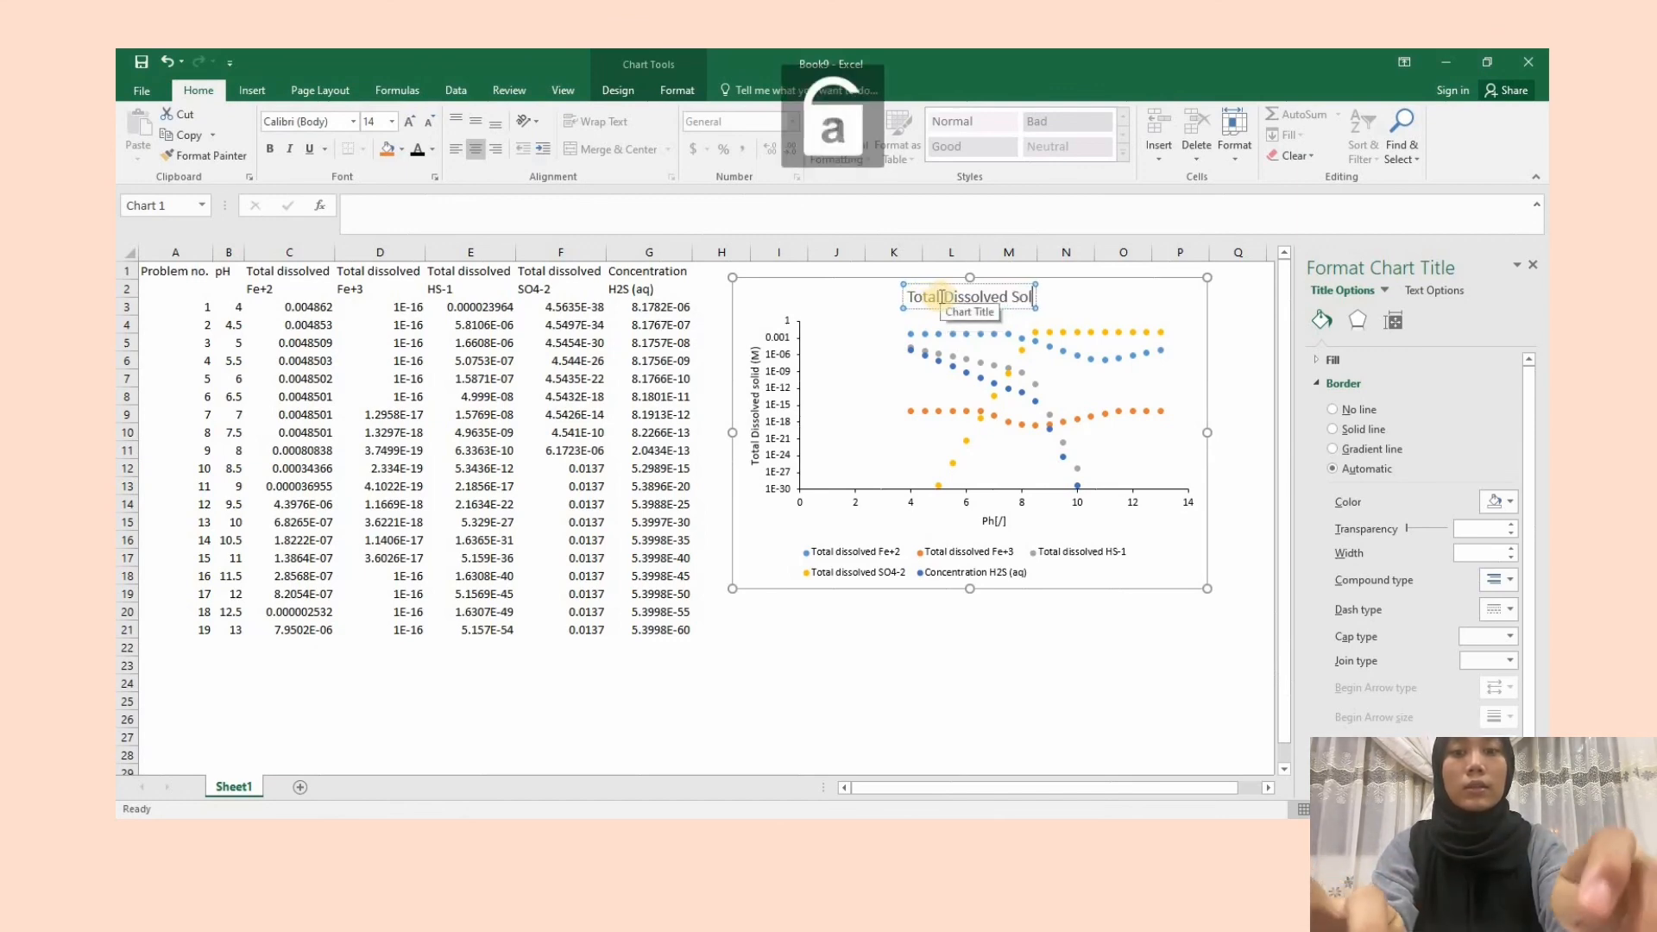
pyautogui.write('id')
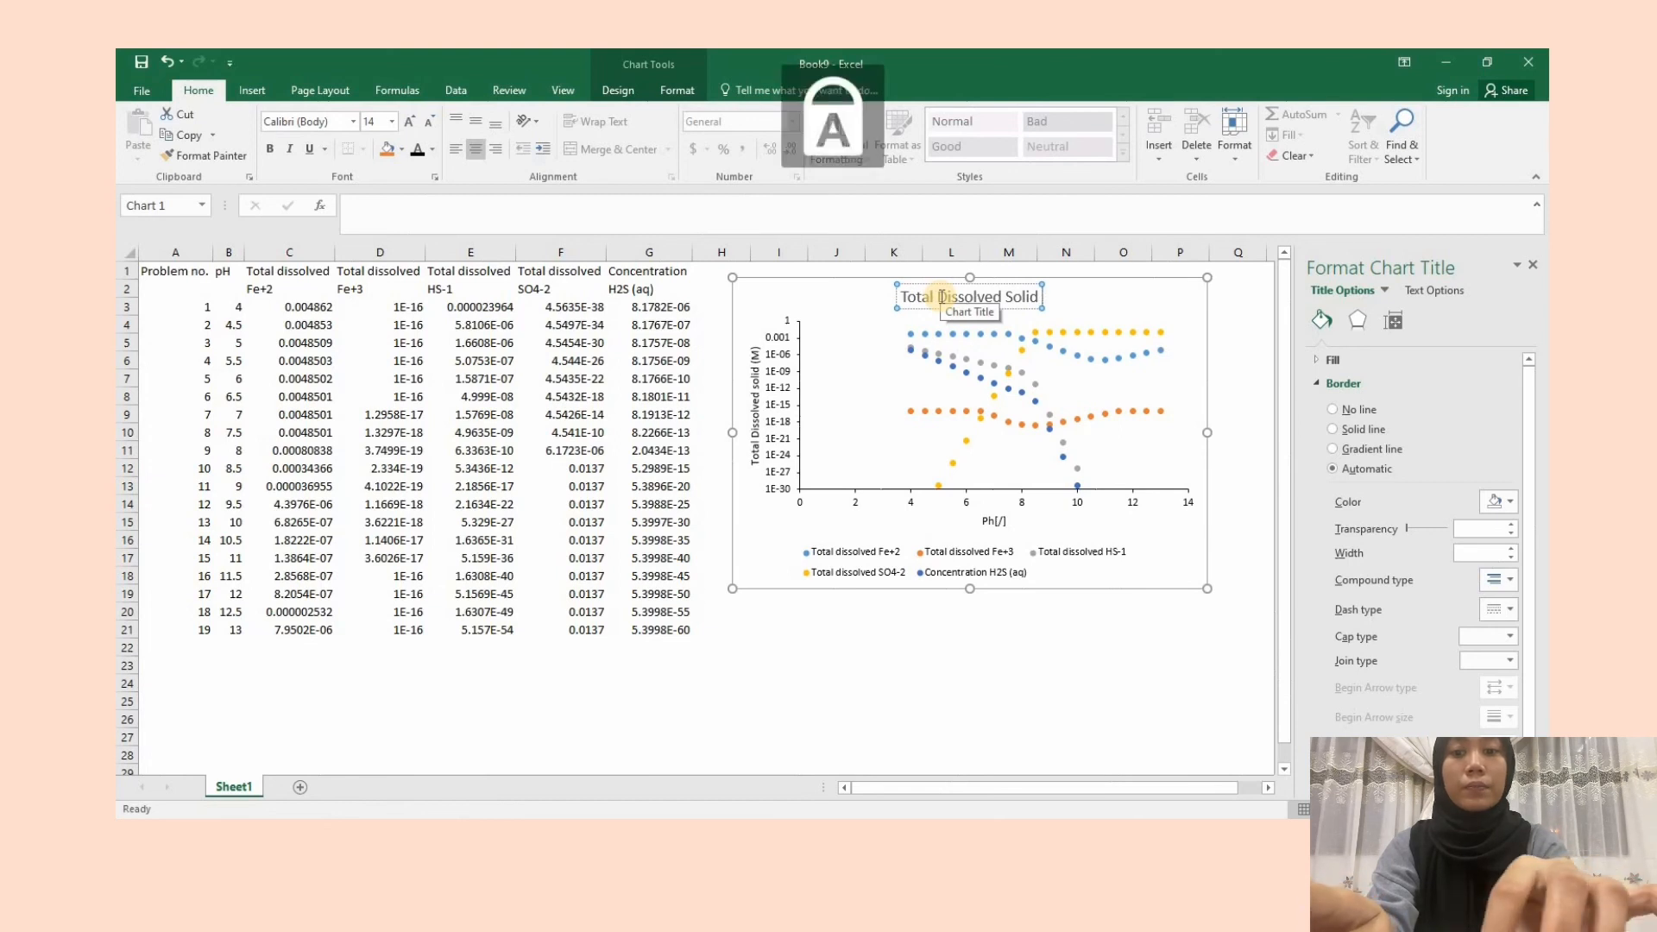
pyautogui.write(' vs')
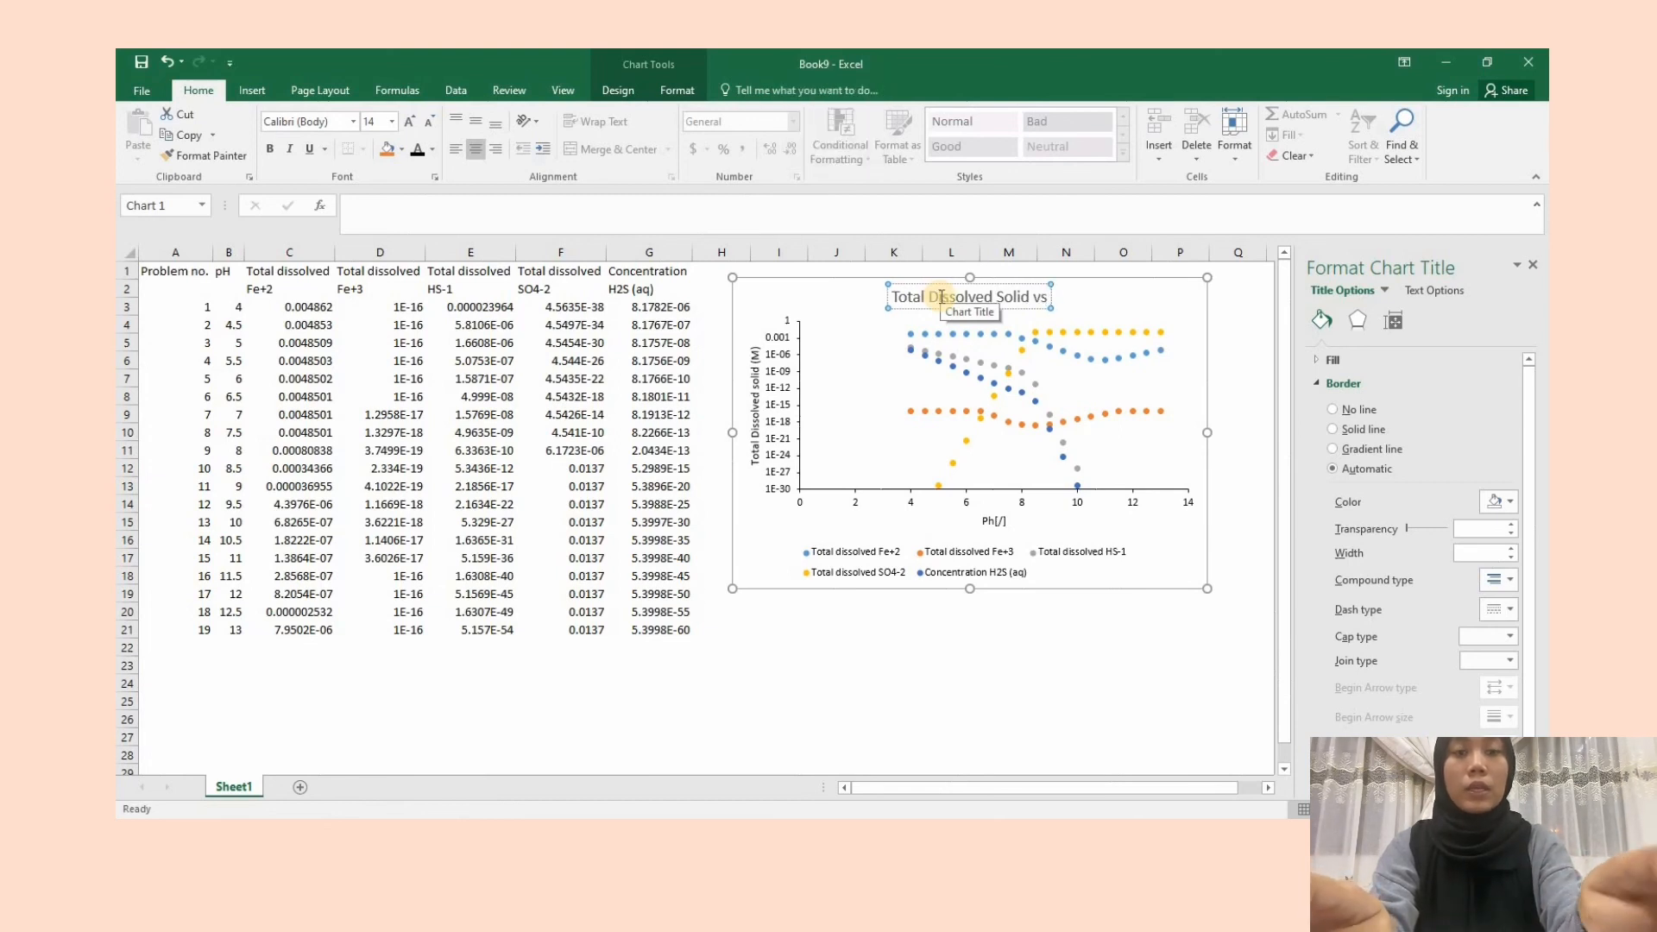
pyautogui.write(' pH')
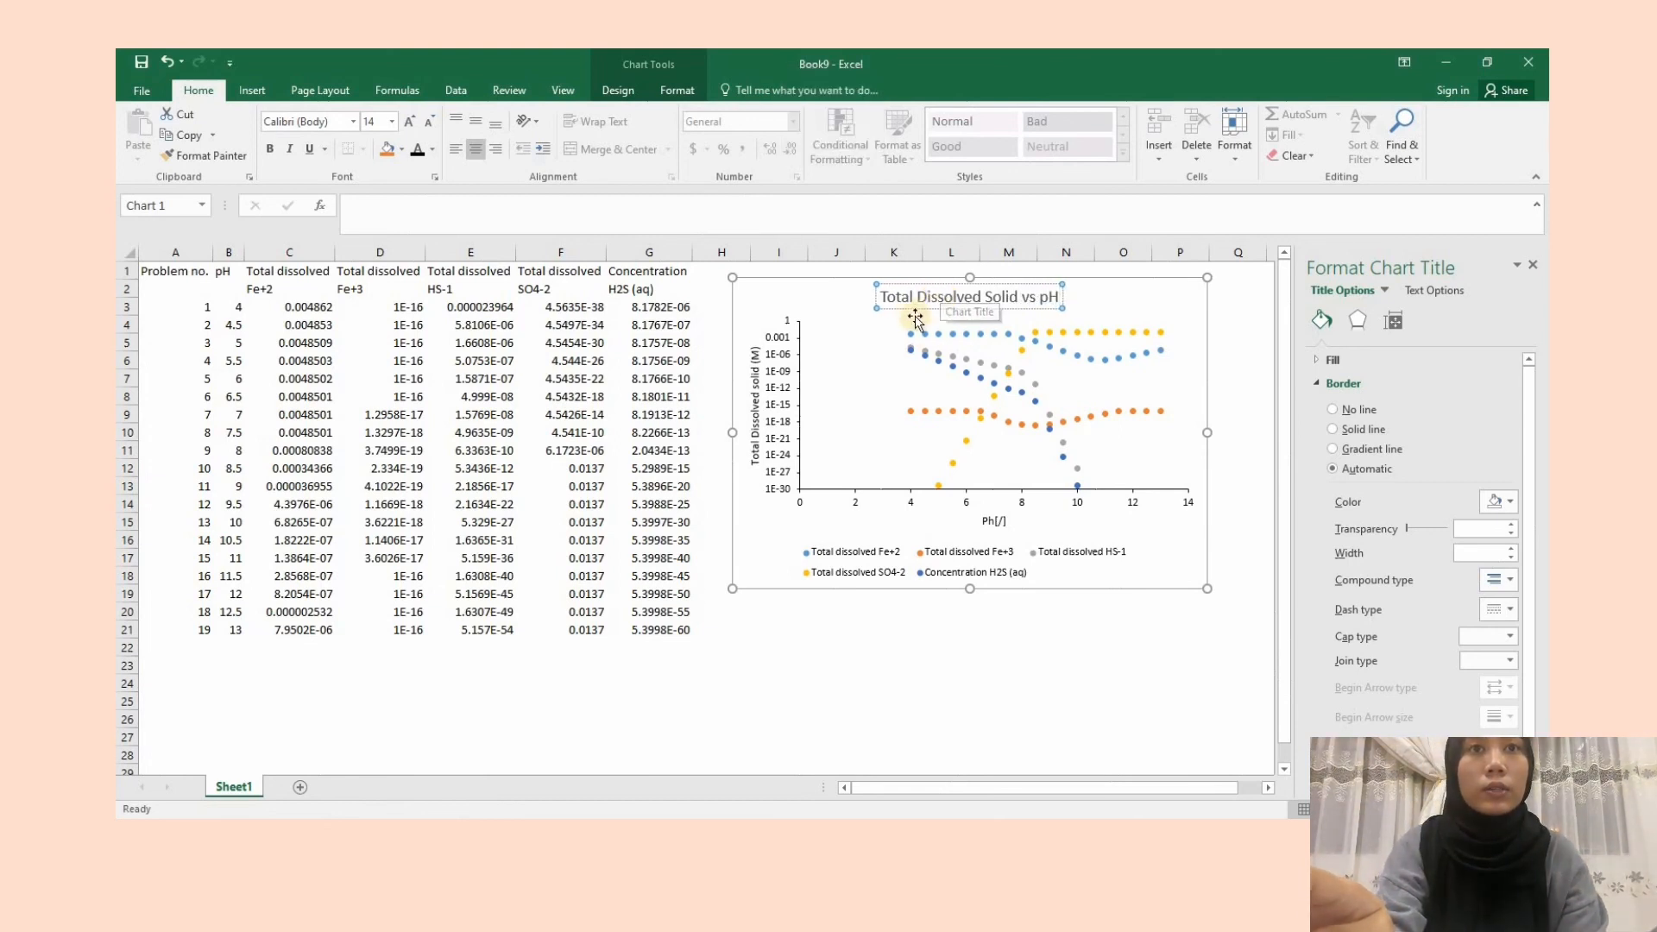
pyautogui.click(916, 319)
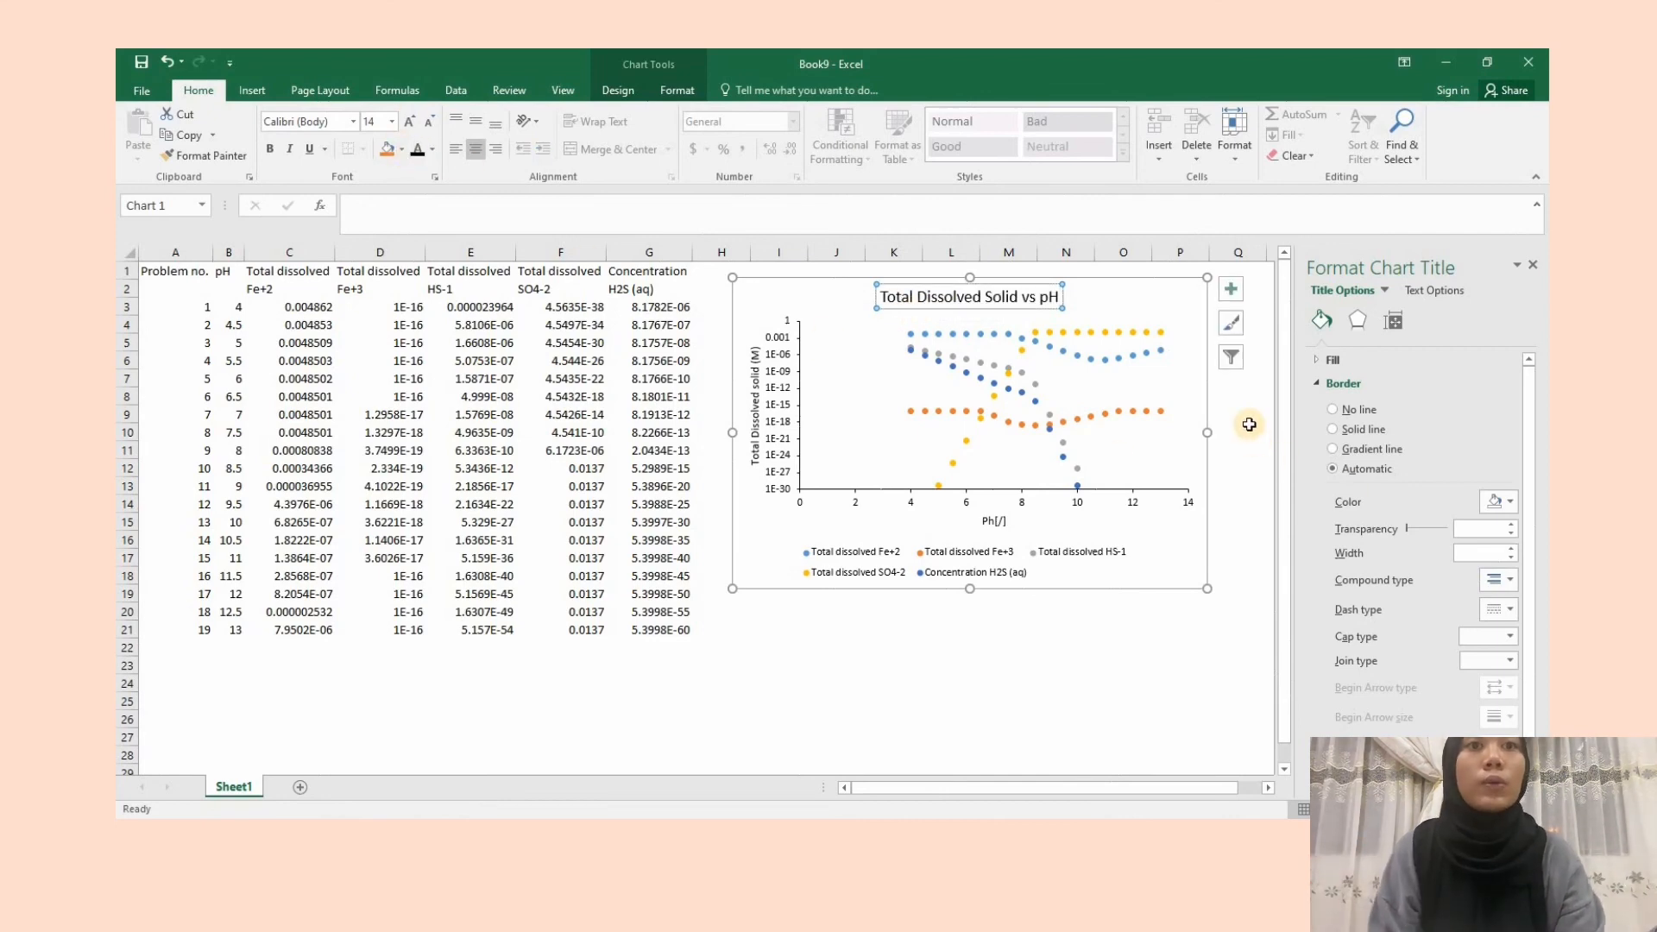
pyautogui.scroll(-1, 1249, 423)
pyautogui.scroll(1, 1253, 416)
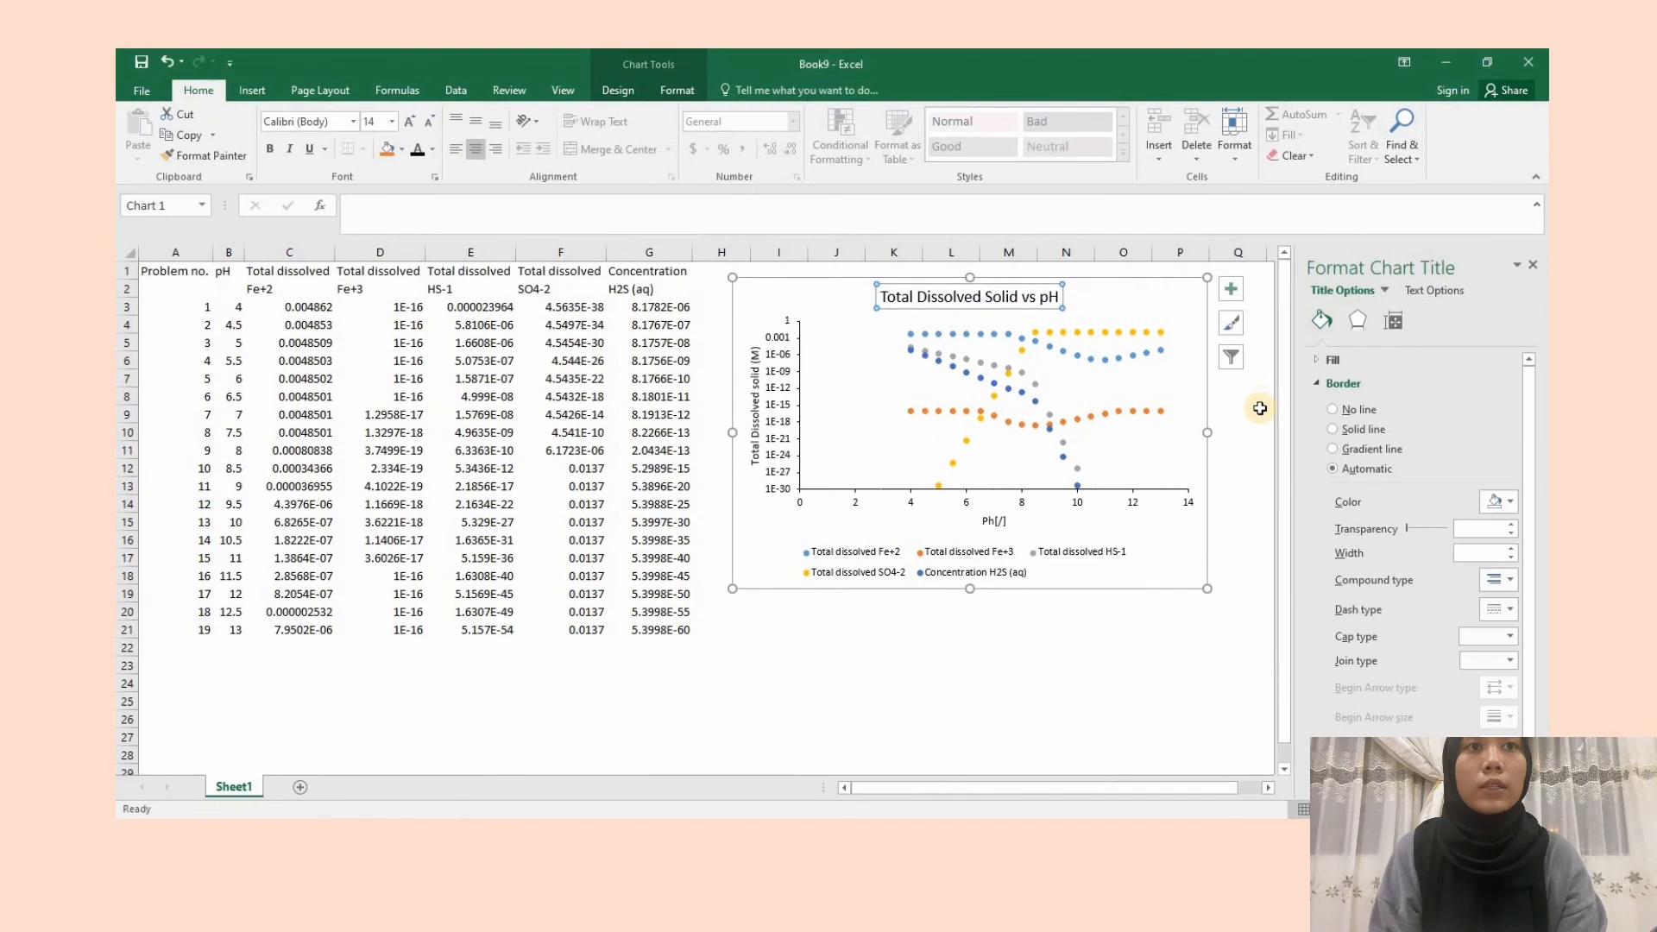
pyautogui.click(1259, 414)
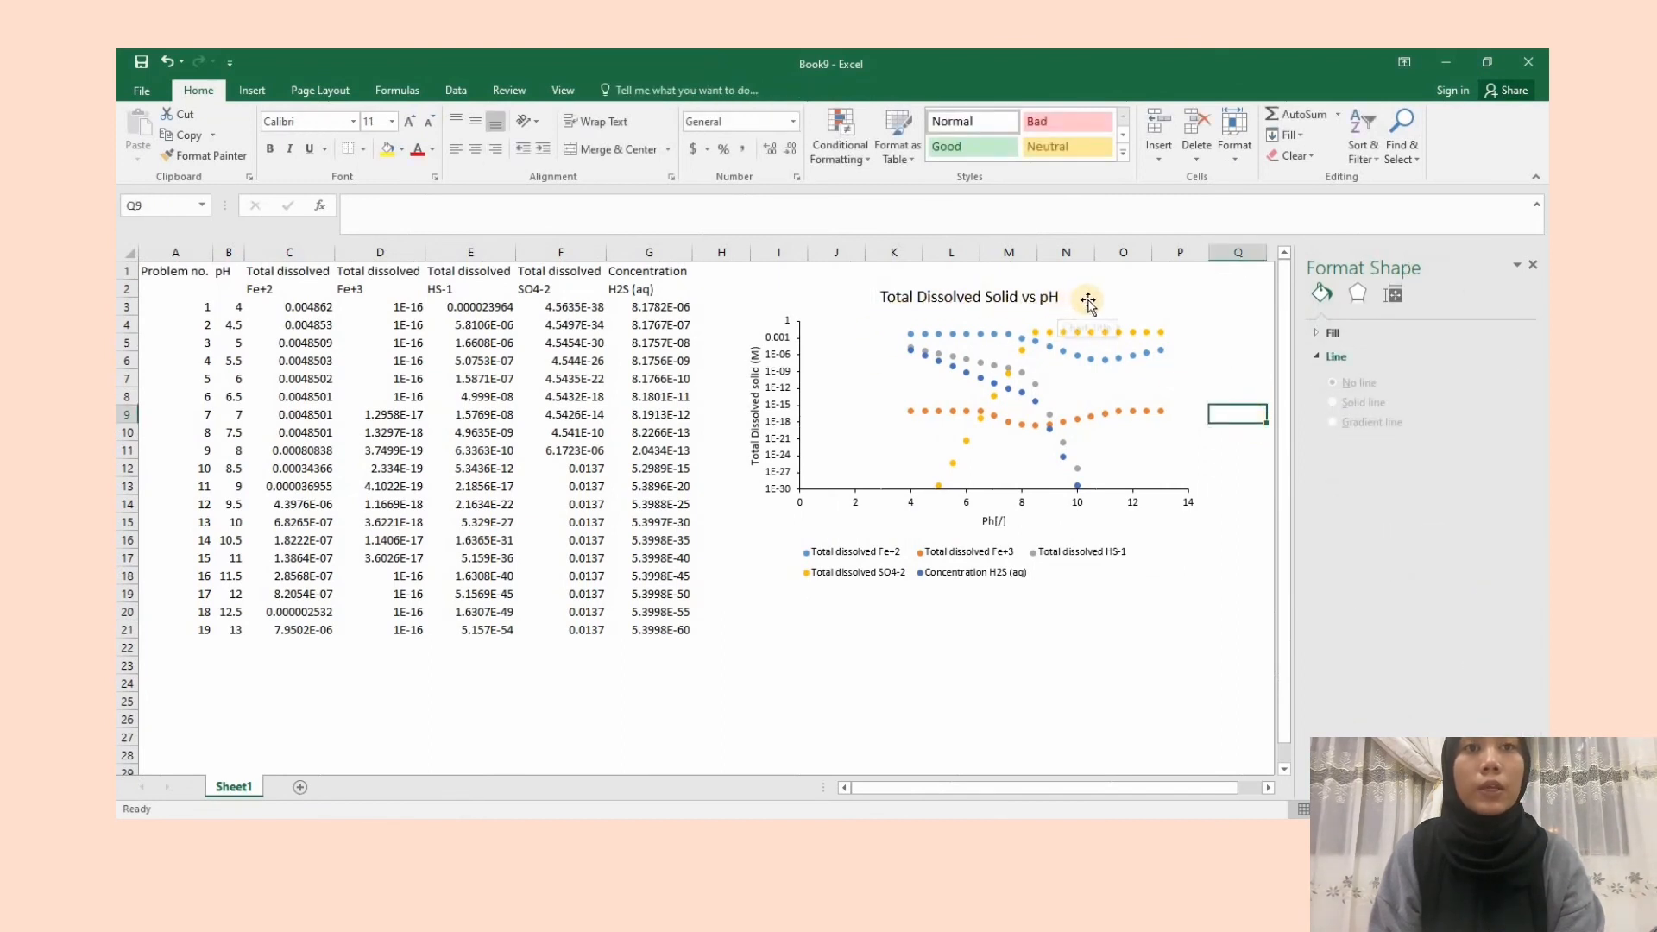
pyautogui.scroll(-1, 1223, 505)
pyautogui.scroll(1, 1226, 504)
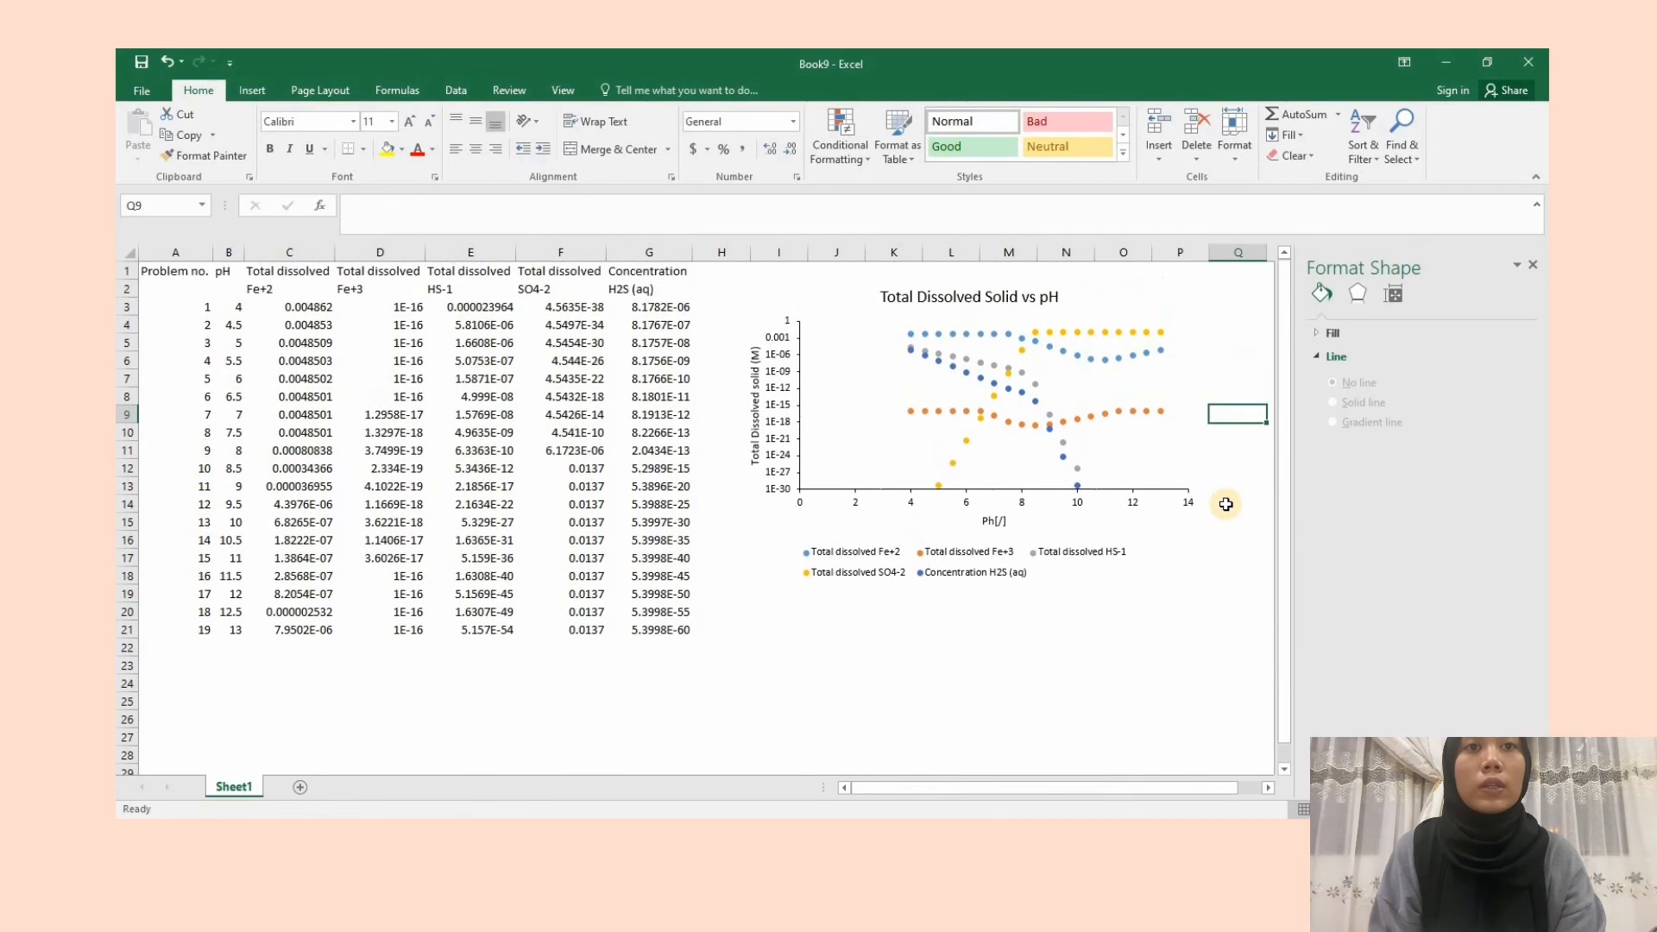